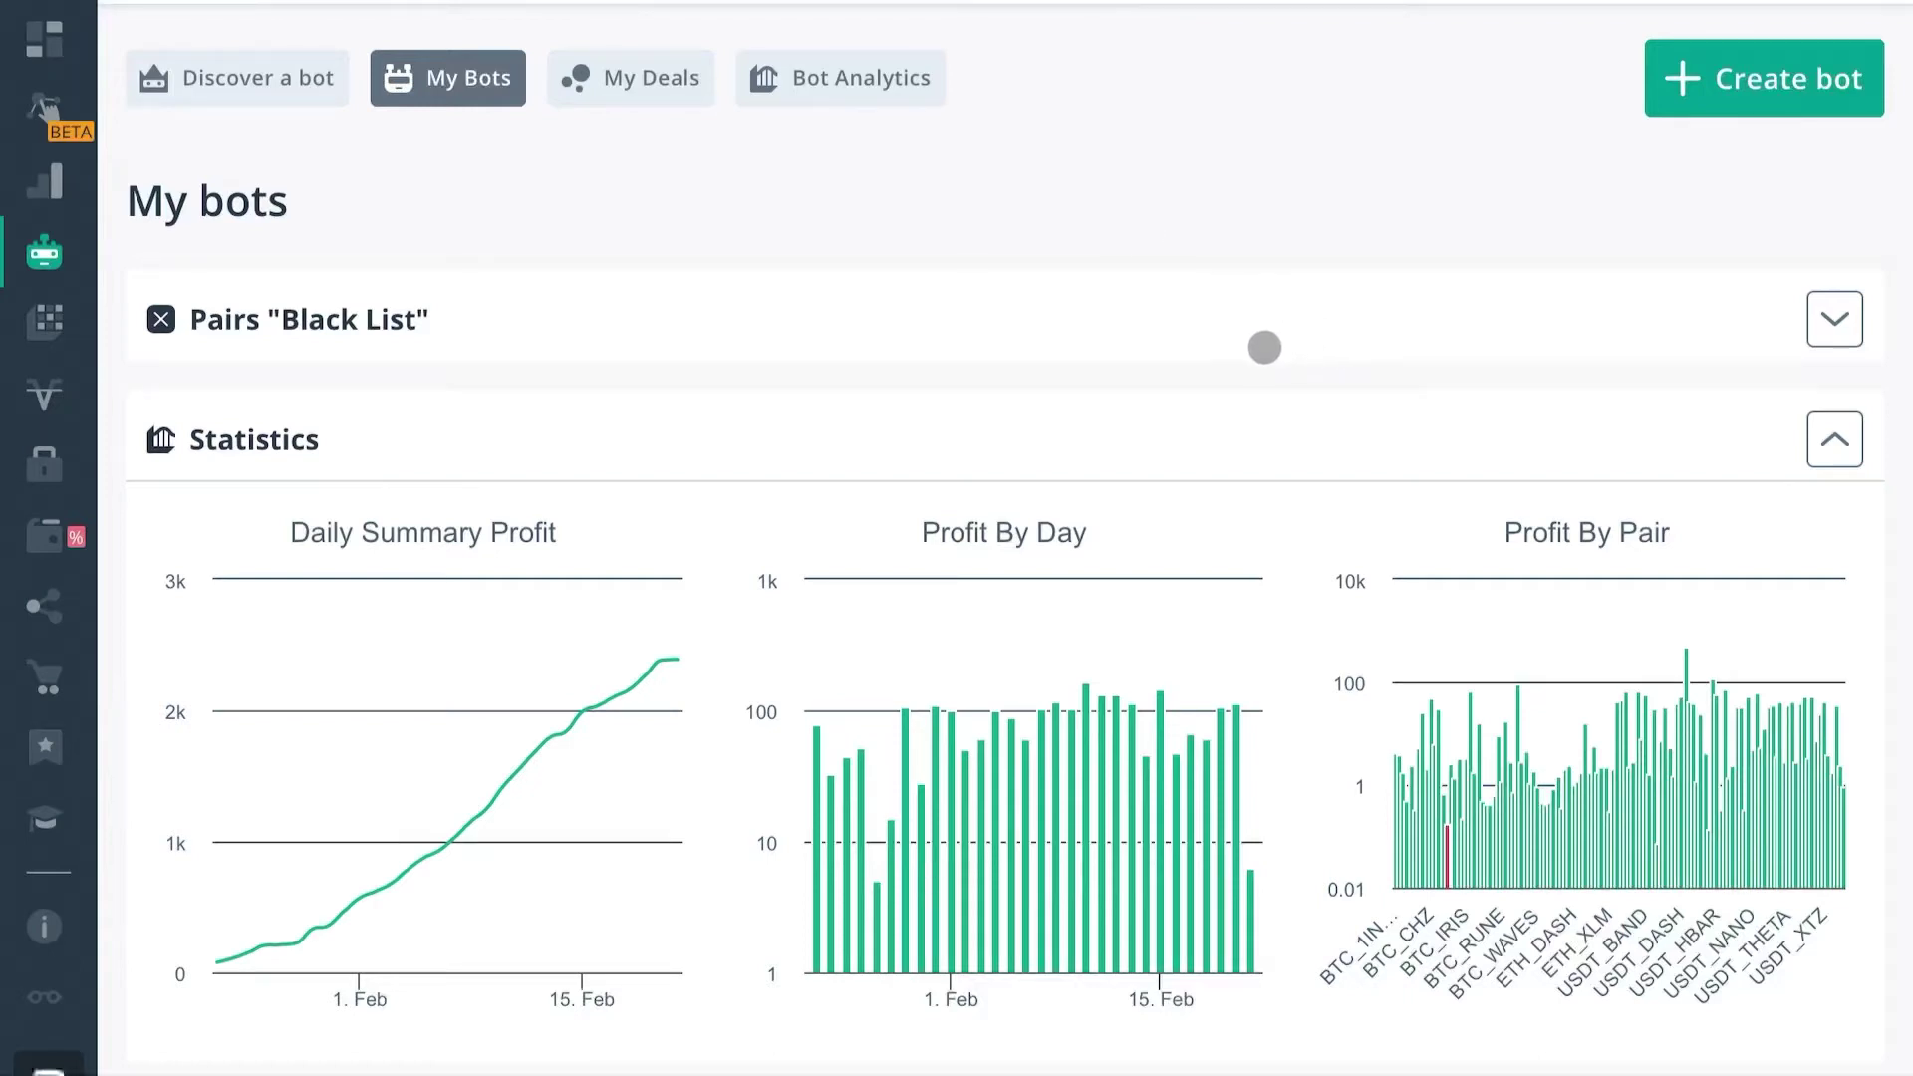
pyautogui.scroll(-1, 1236, 417)
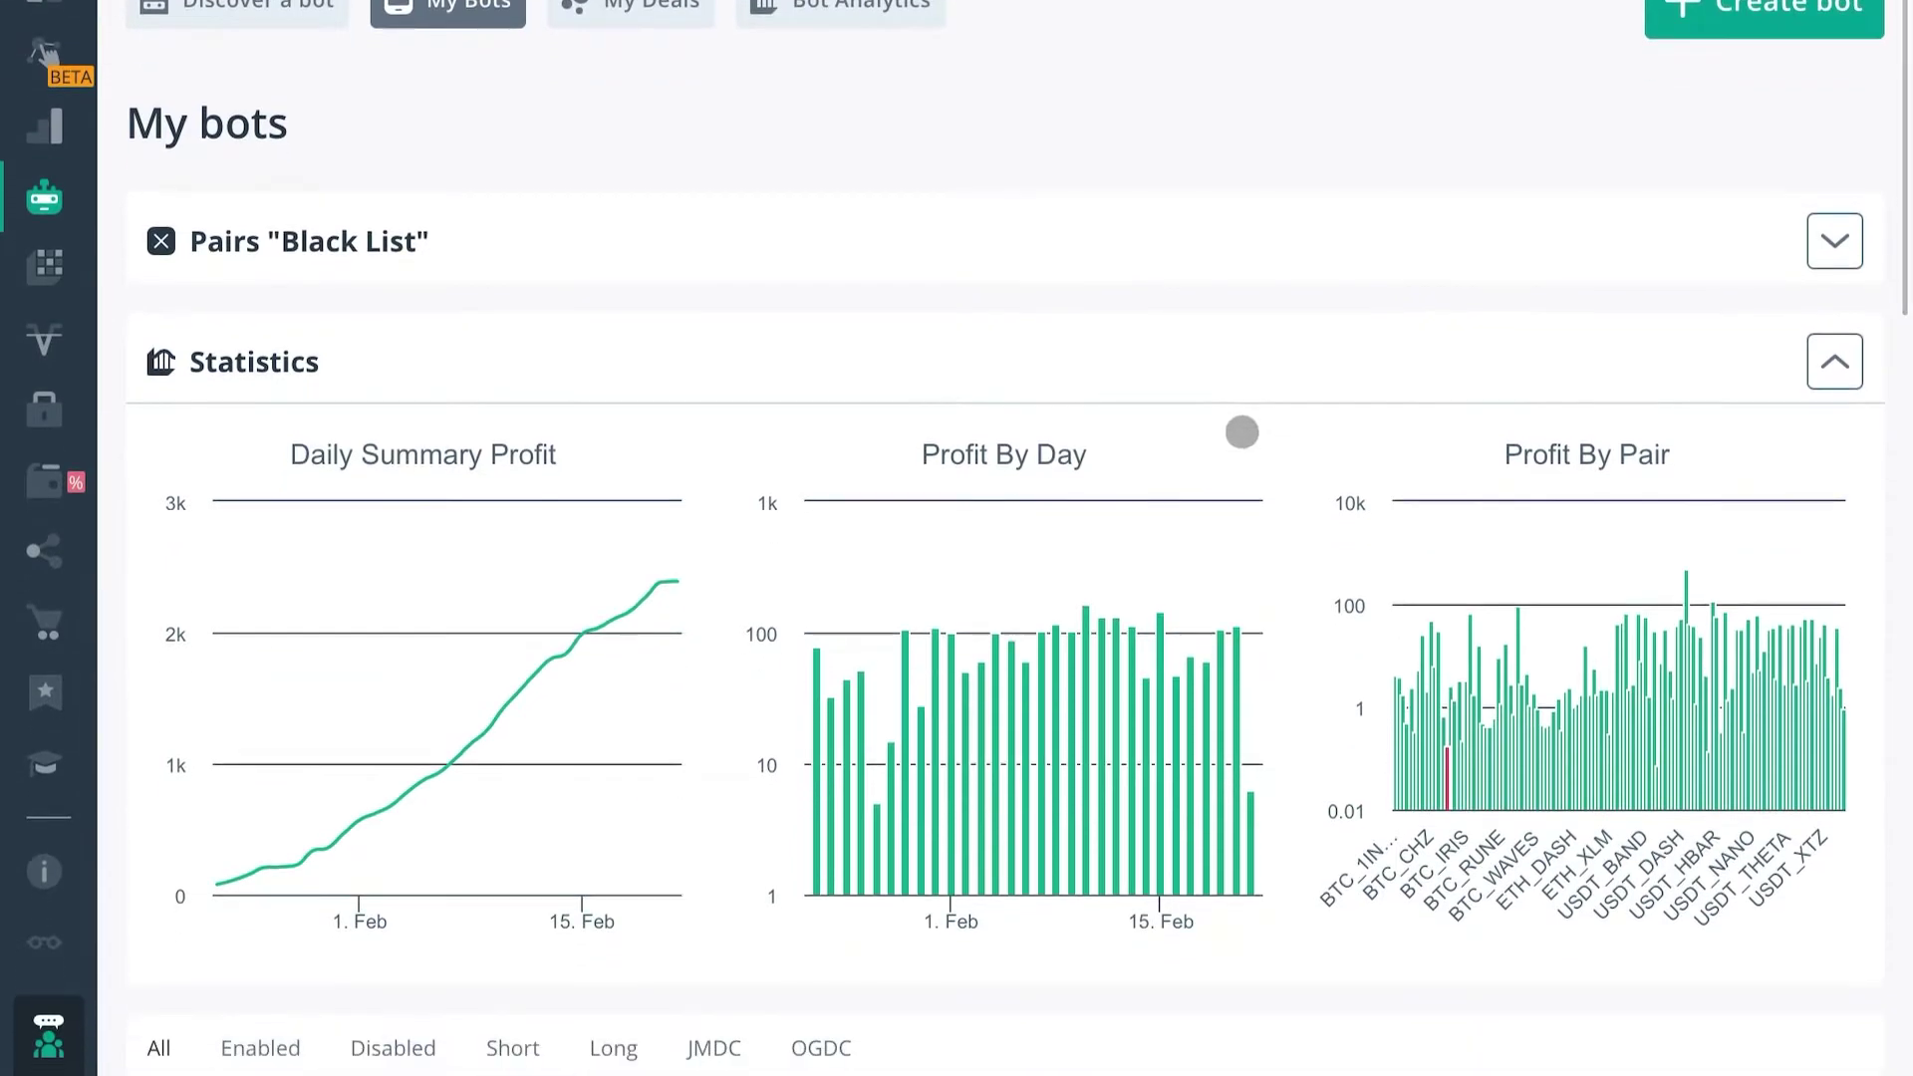
pyautogui.scroll(-3, 1229, 413)
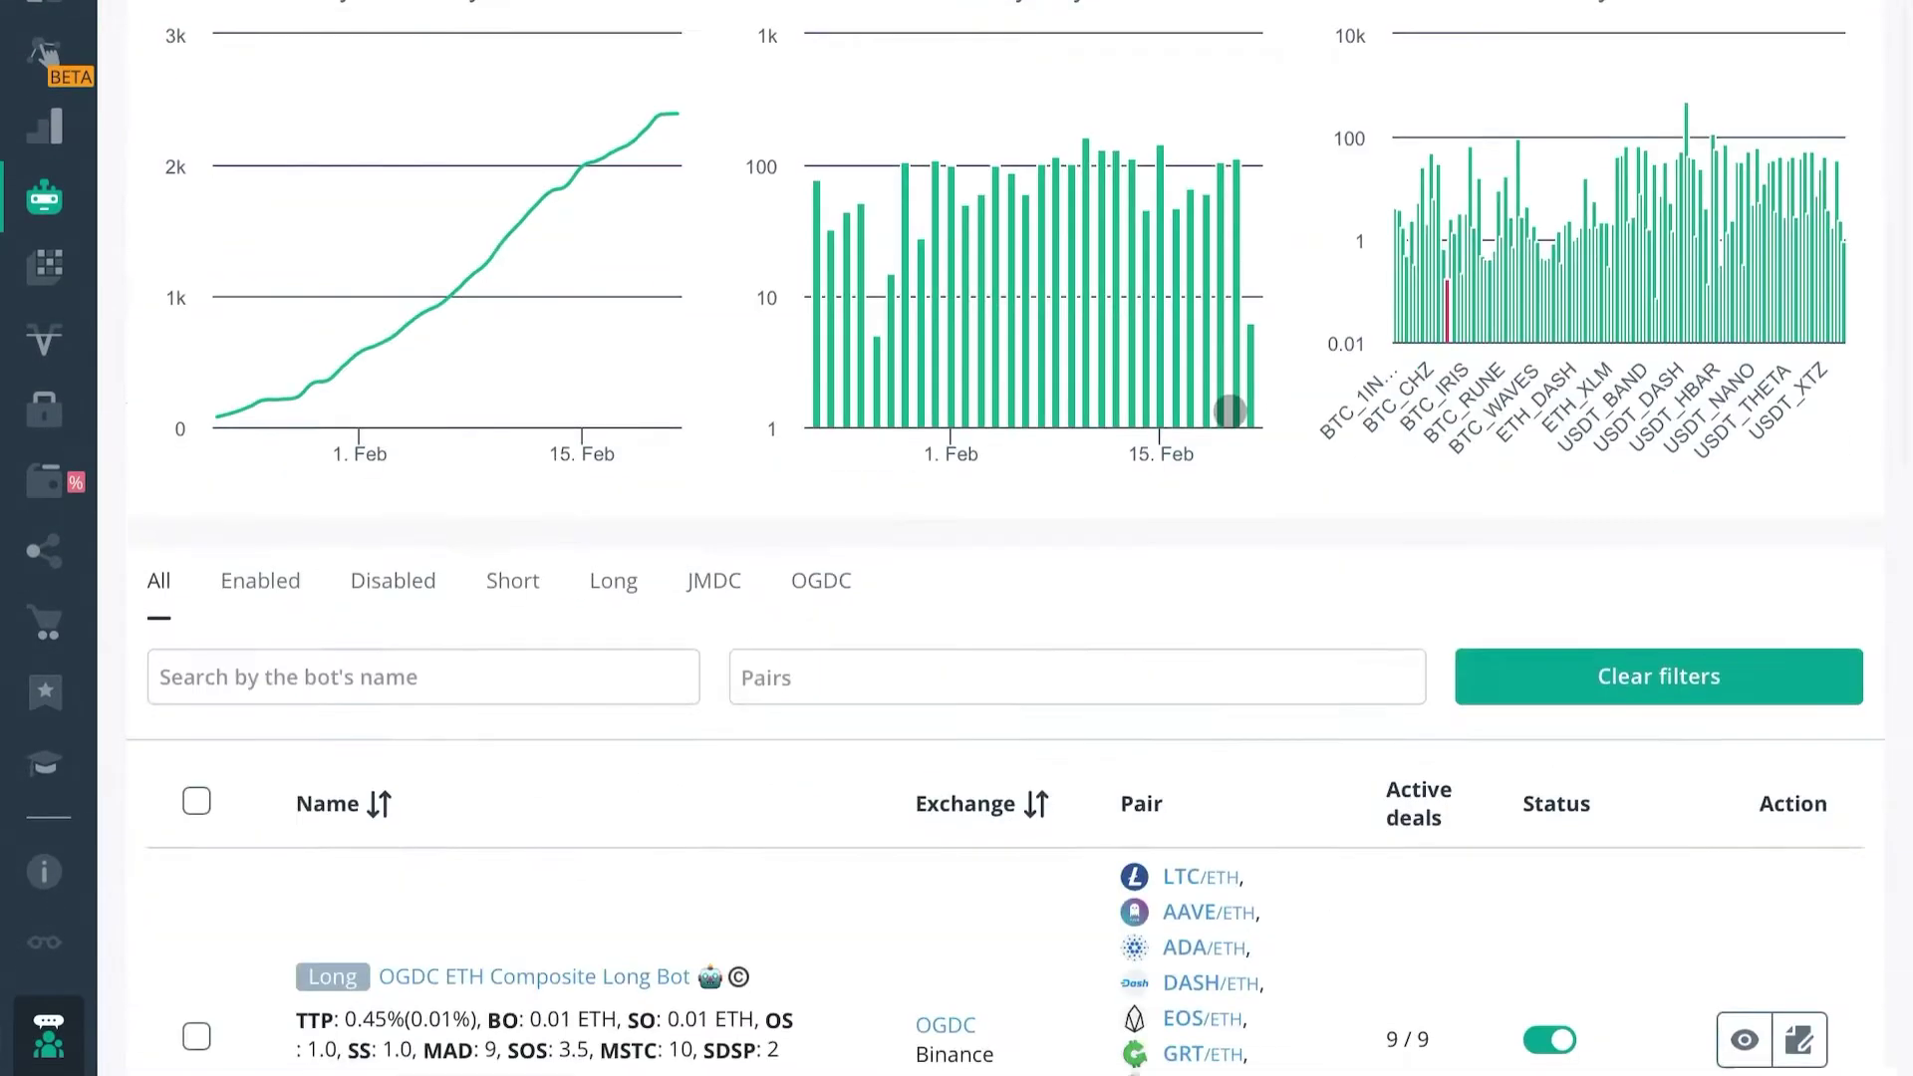
pyautogui.scroll(-3, 1229, 409)
pyautogui.scroll(-1, 1230, 408)
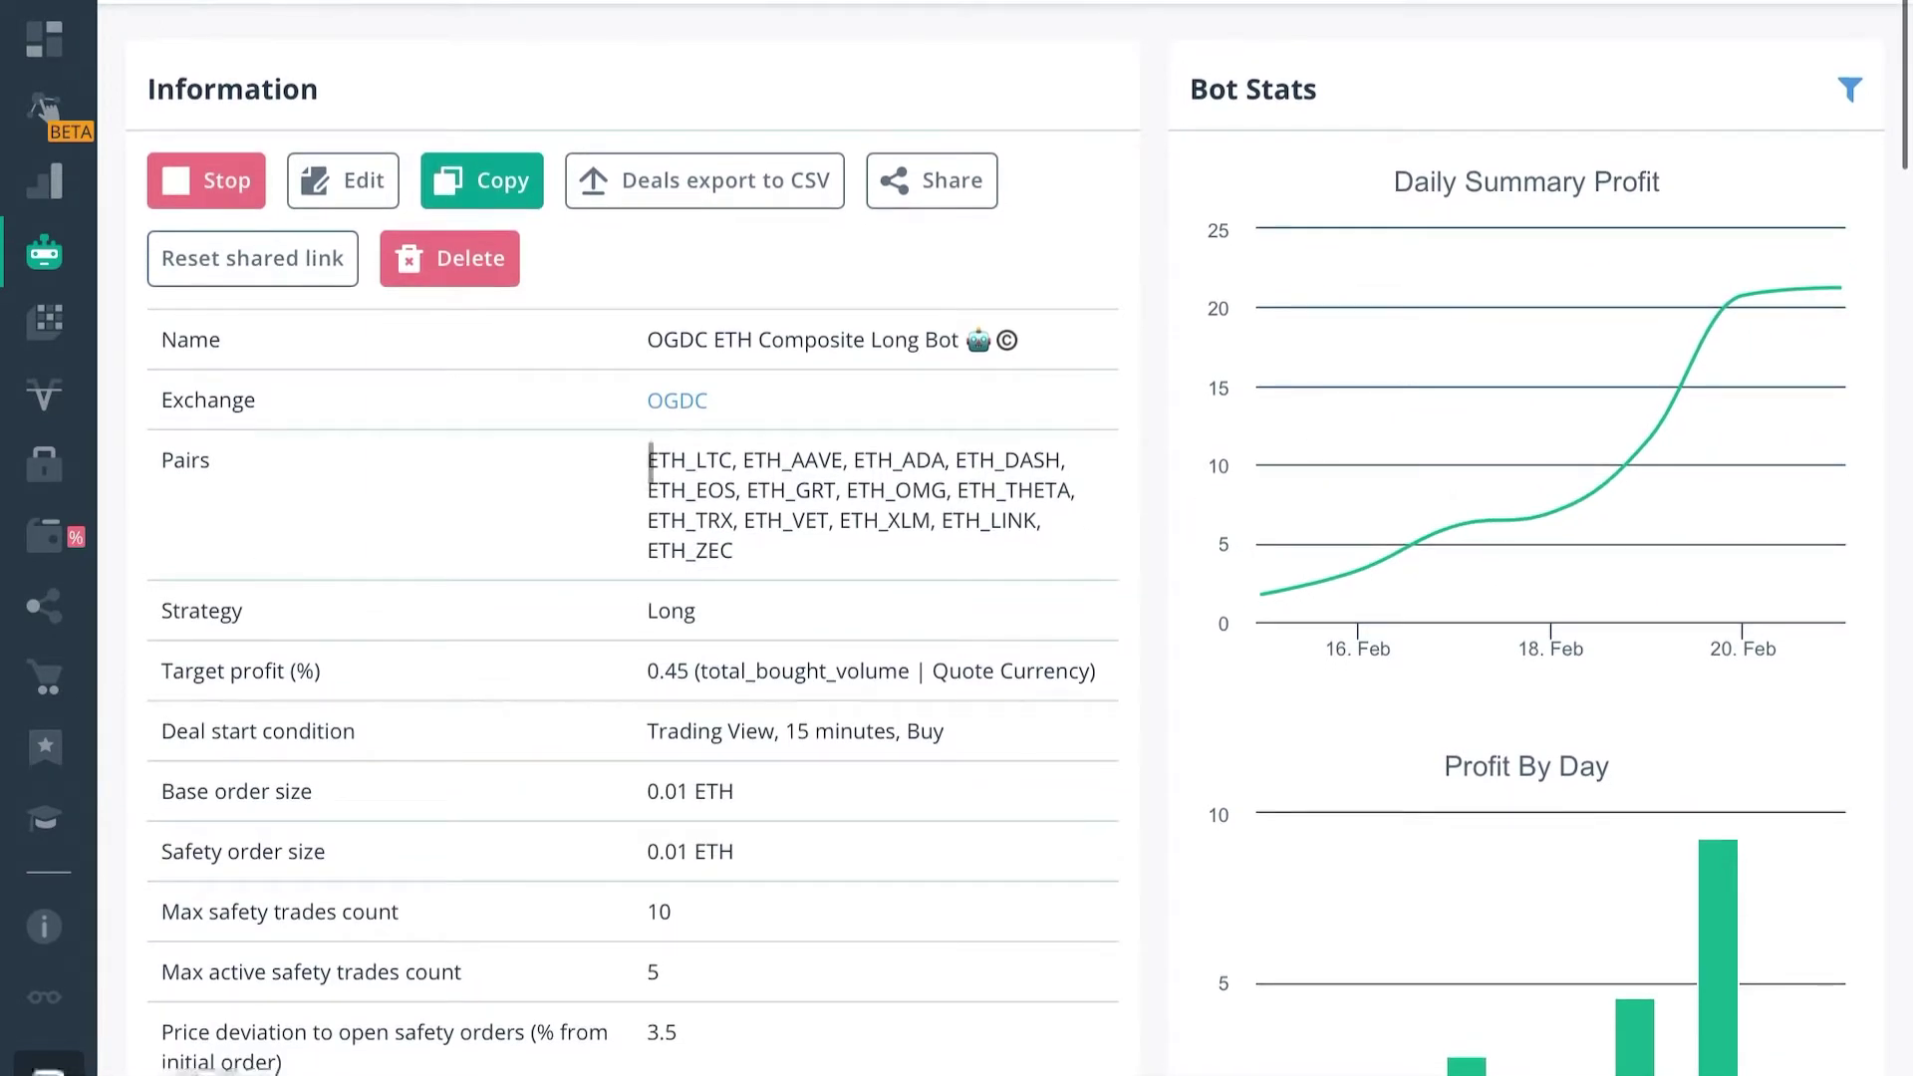
pyautogui.moveTo(649, 461); pyautogui.dragTo(720, 526)
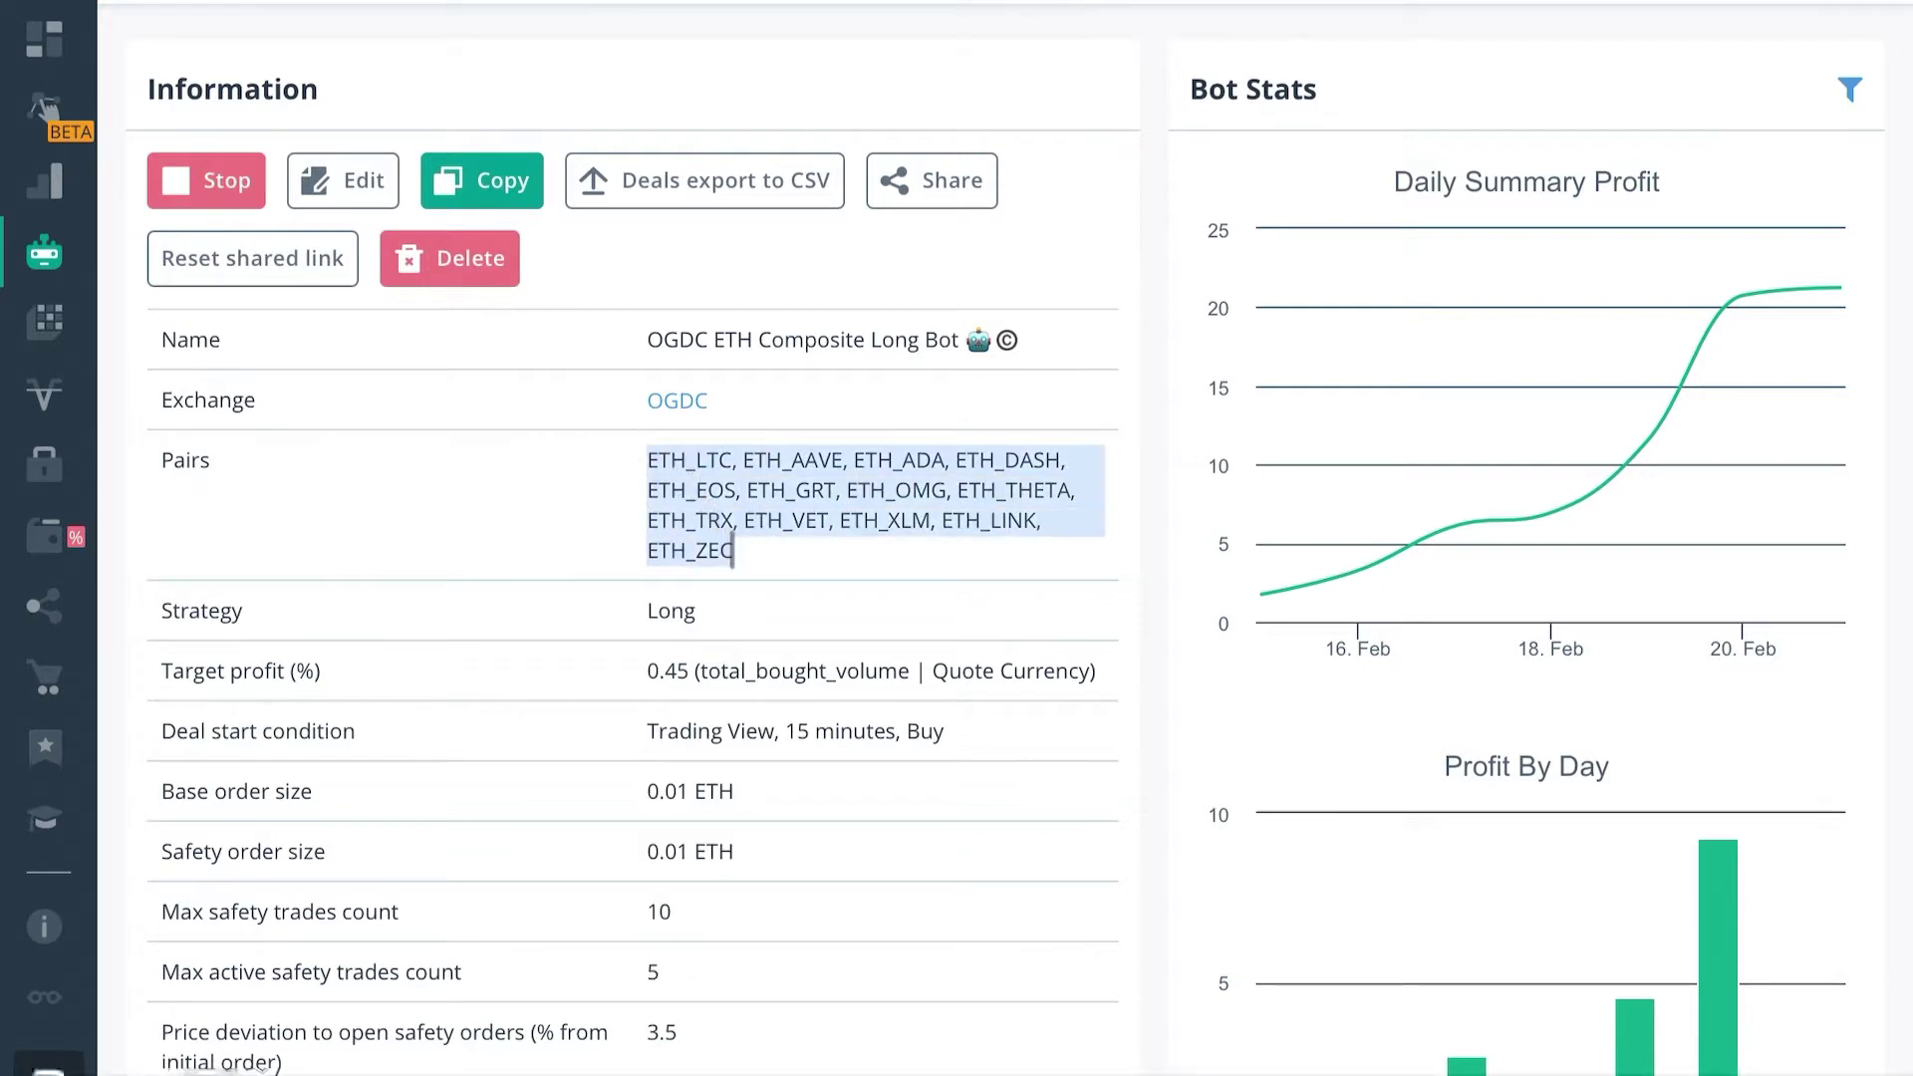
pyautogui.click(356, 492)
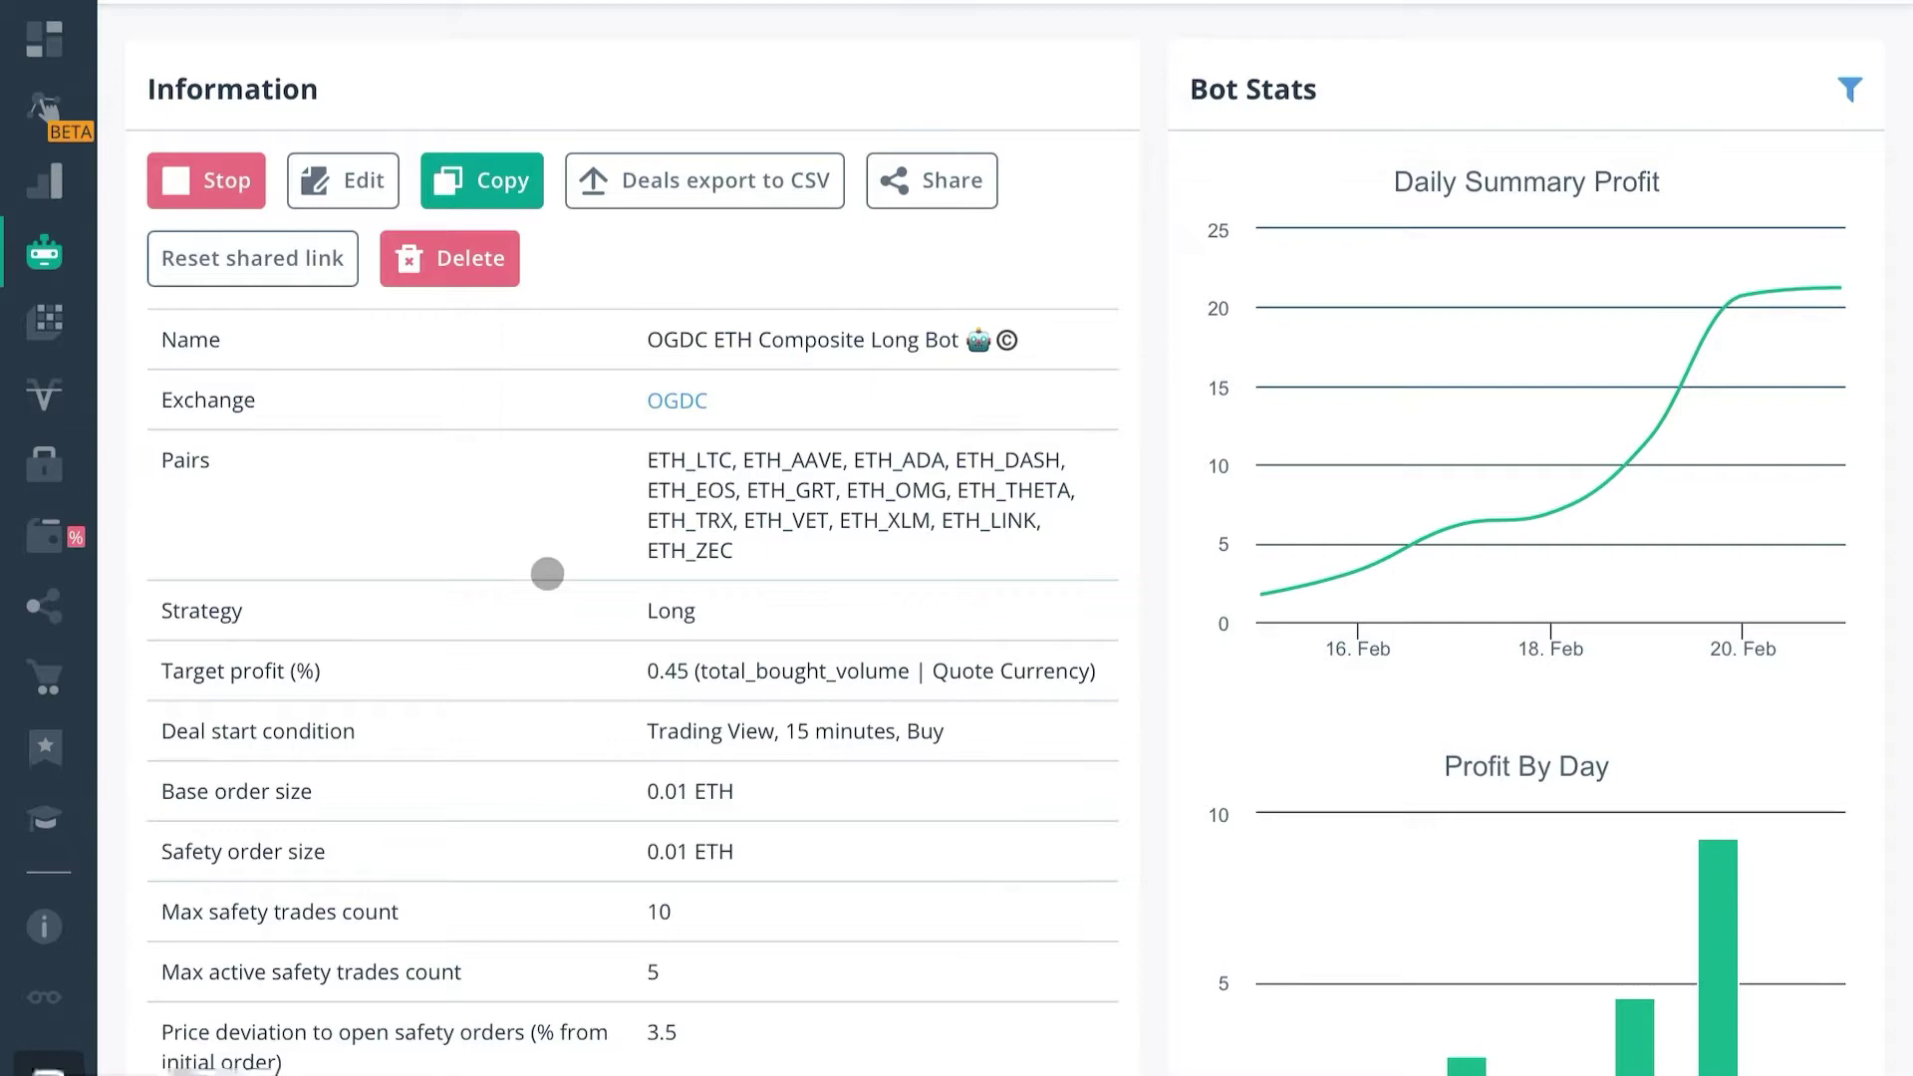
pyautogui.scroll(-2, 941, 589)
pyautogui.scroll(-1, 940, 590)
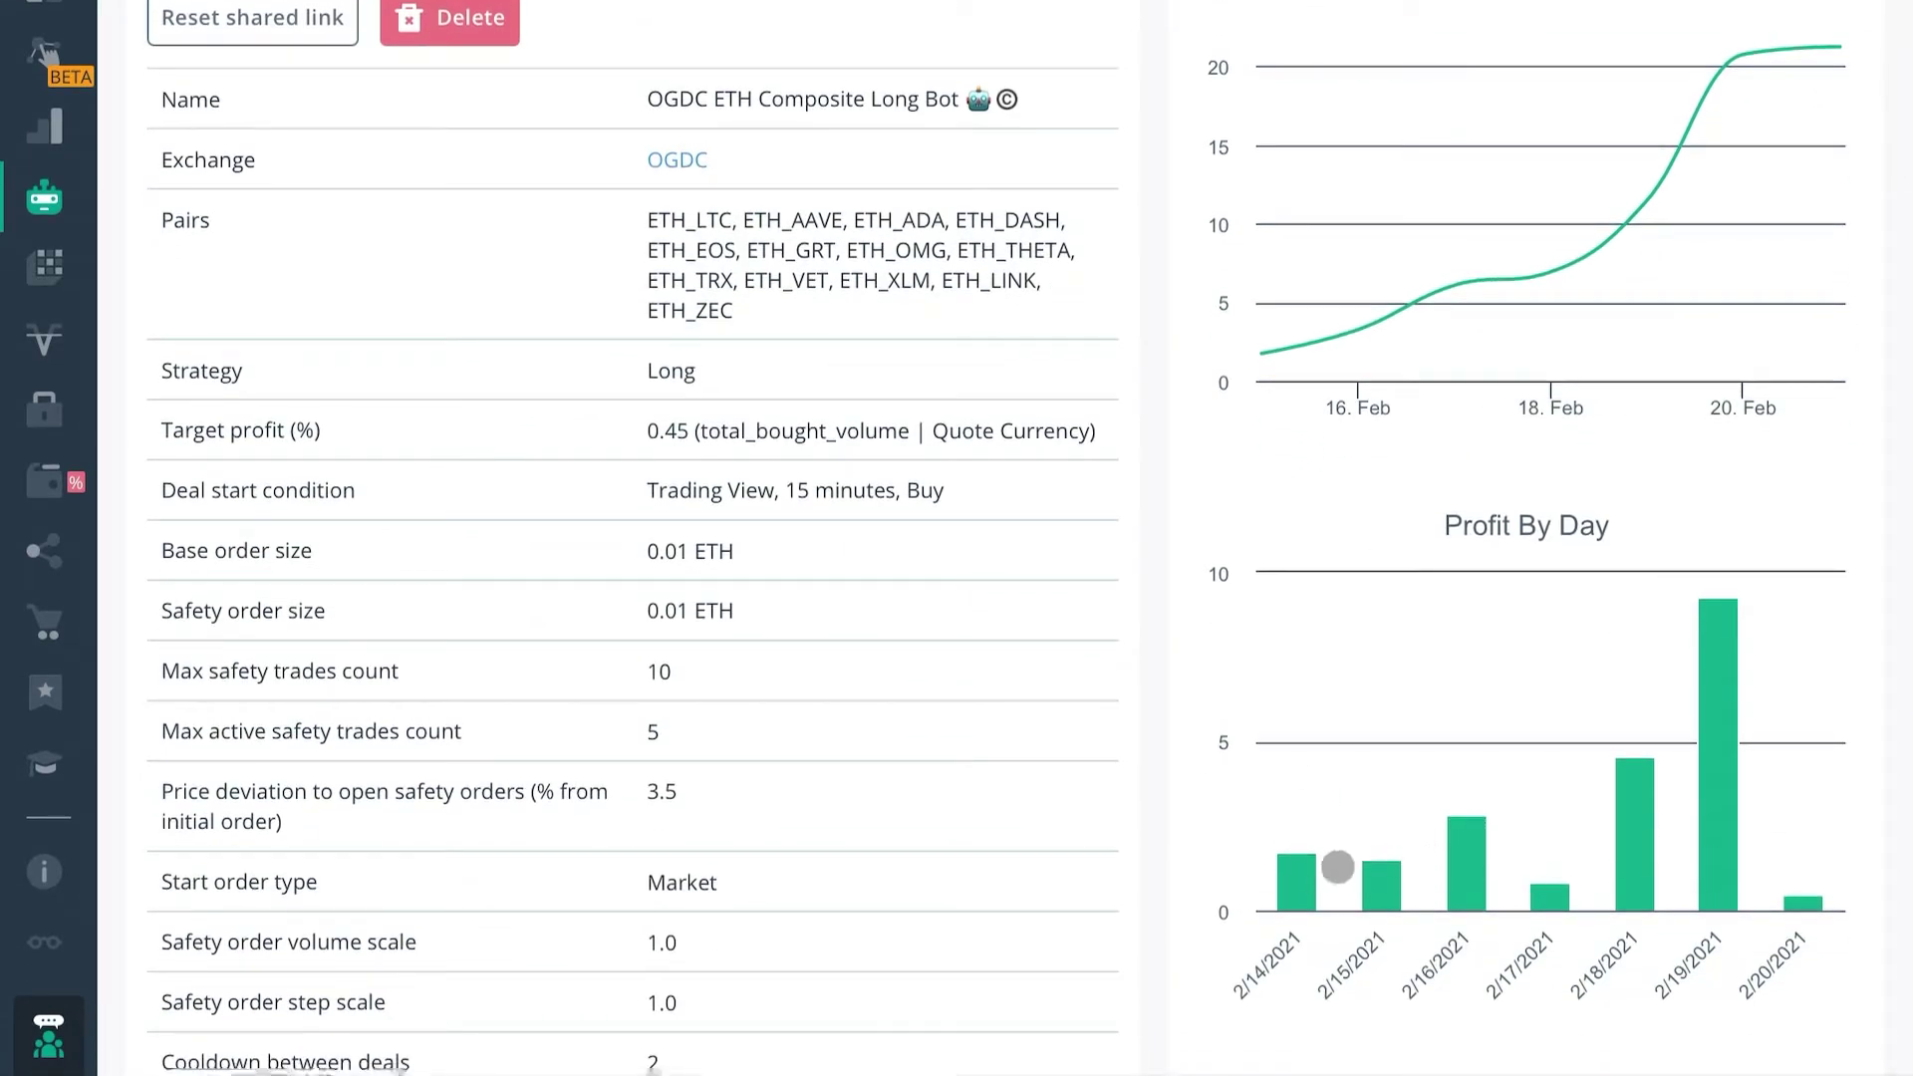
pyautogui.moveTo(1717, 957)
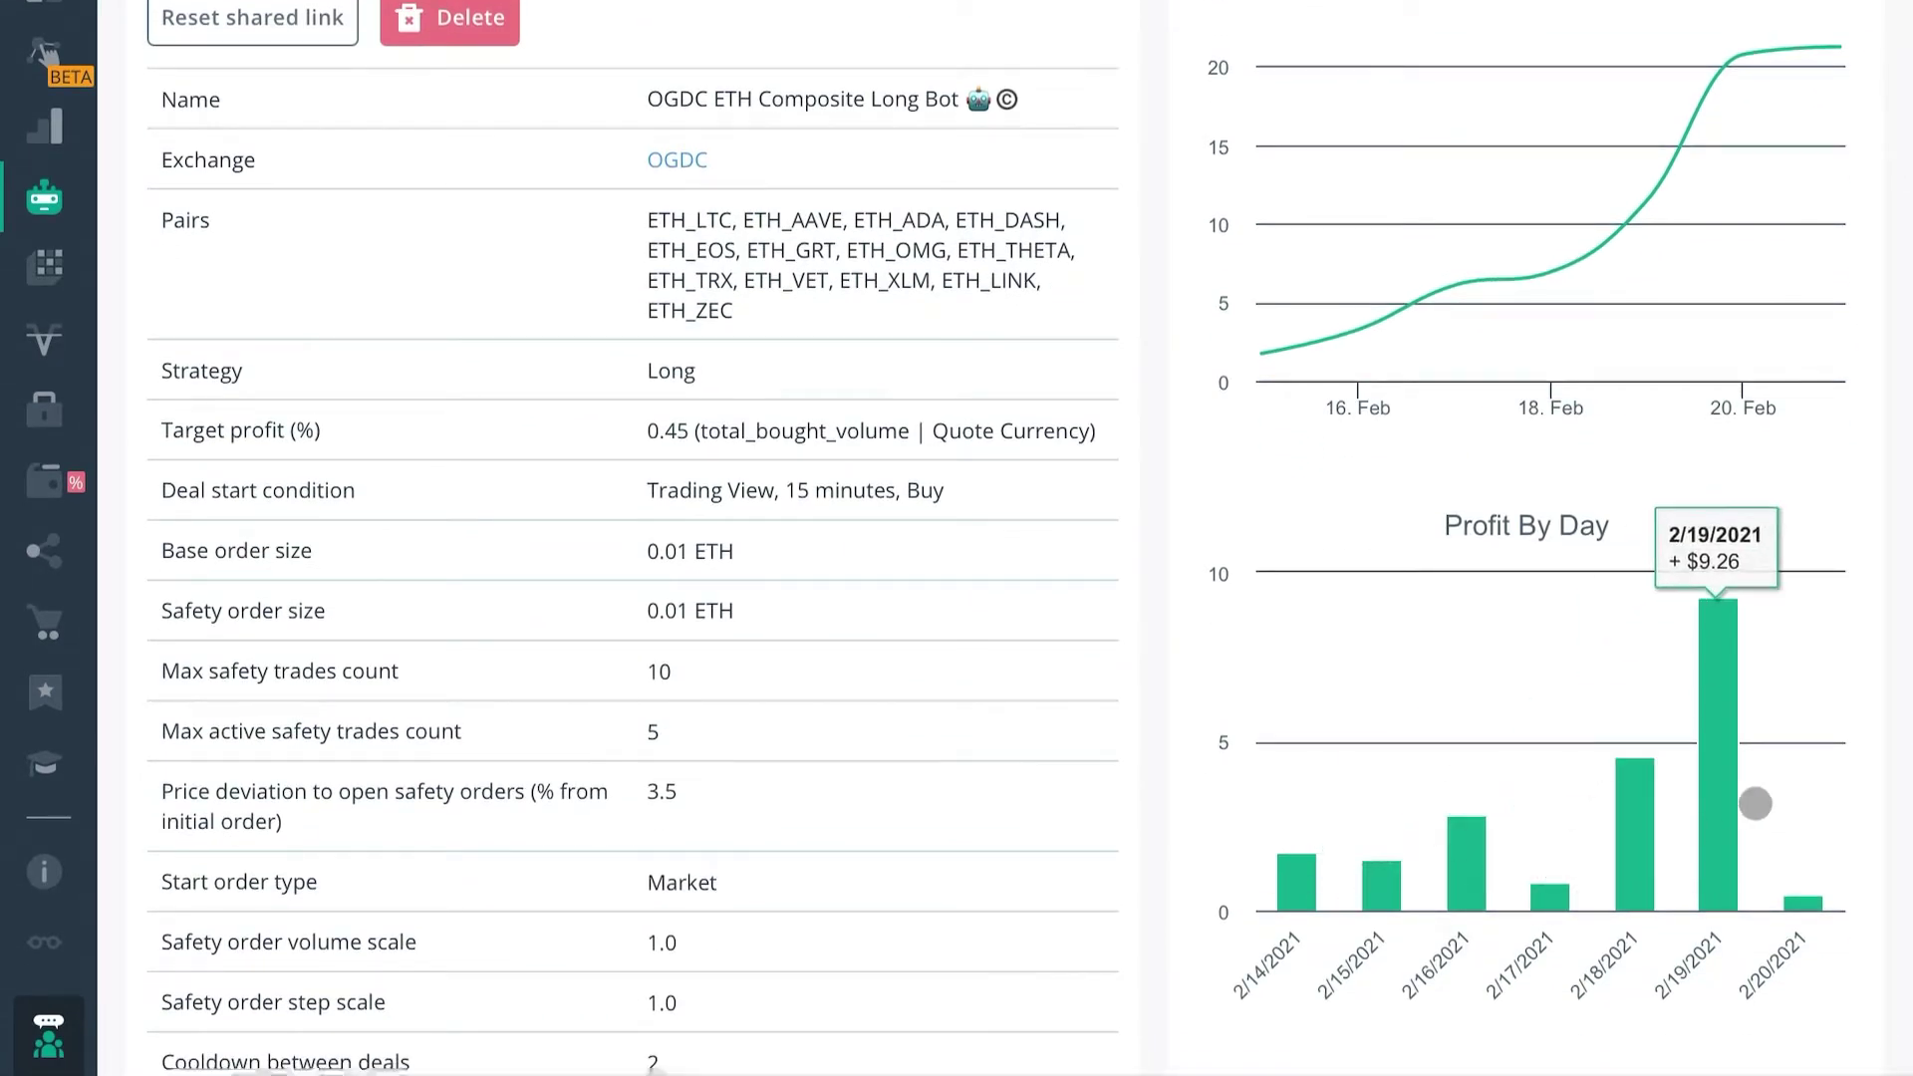
pyautogui.scroll(-5, 1754, 804)
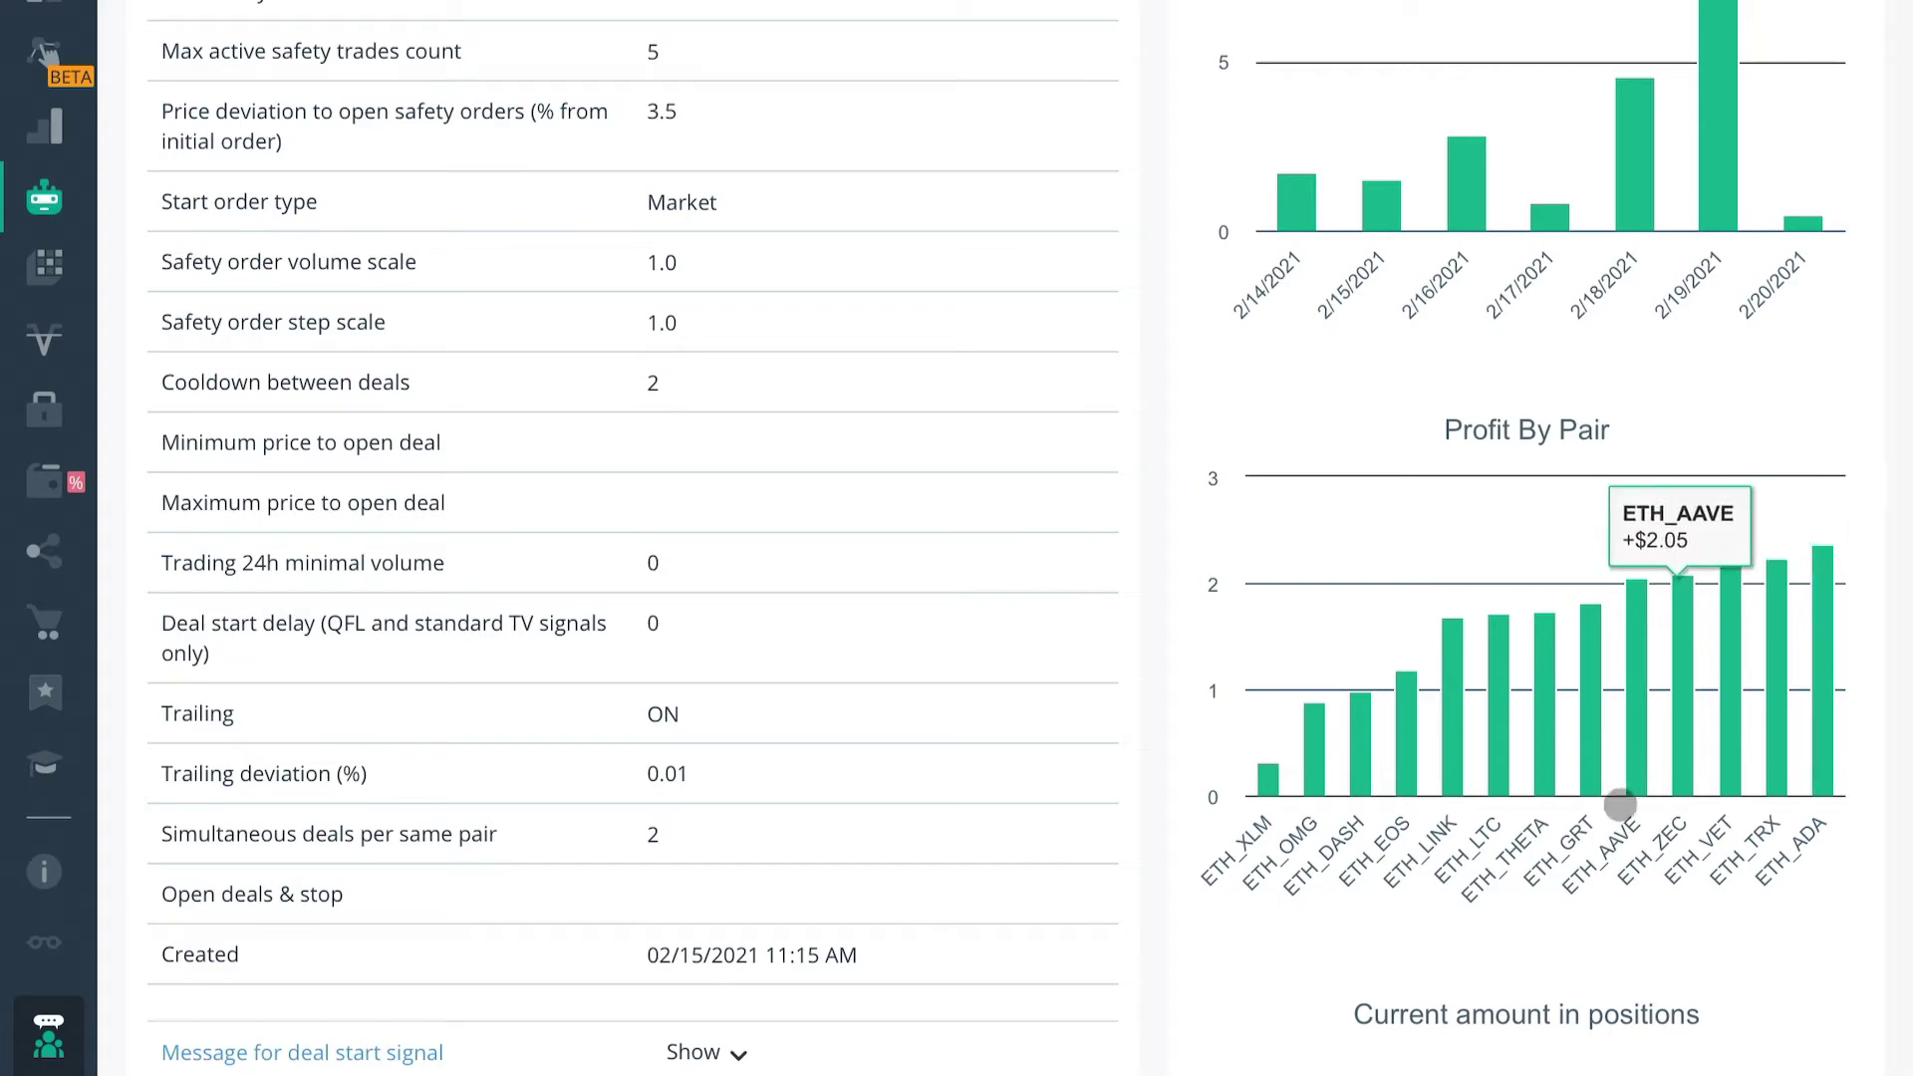
pyautogui.scroll(-1, 1624, 798)
pyautogui.scroll(-2, 1605, 824)
pyautogui.scroll(-1, 1600, 821)
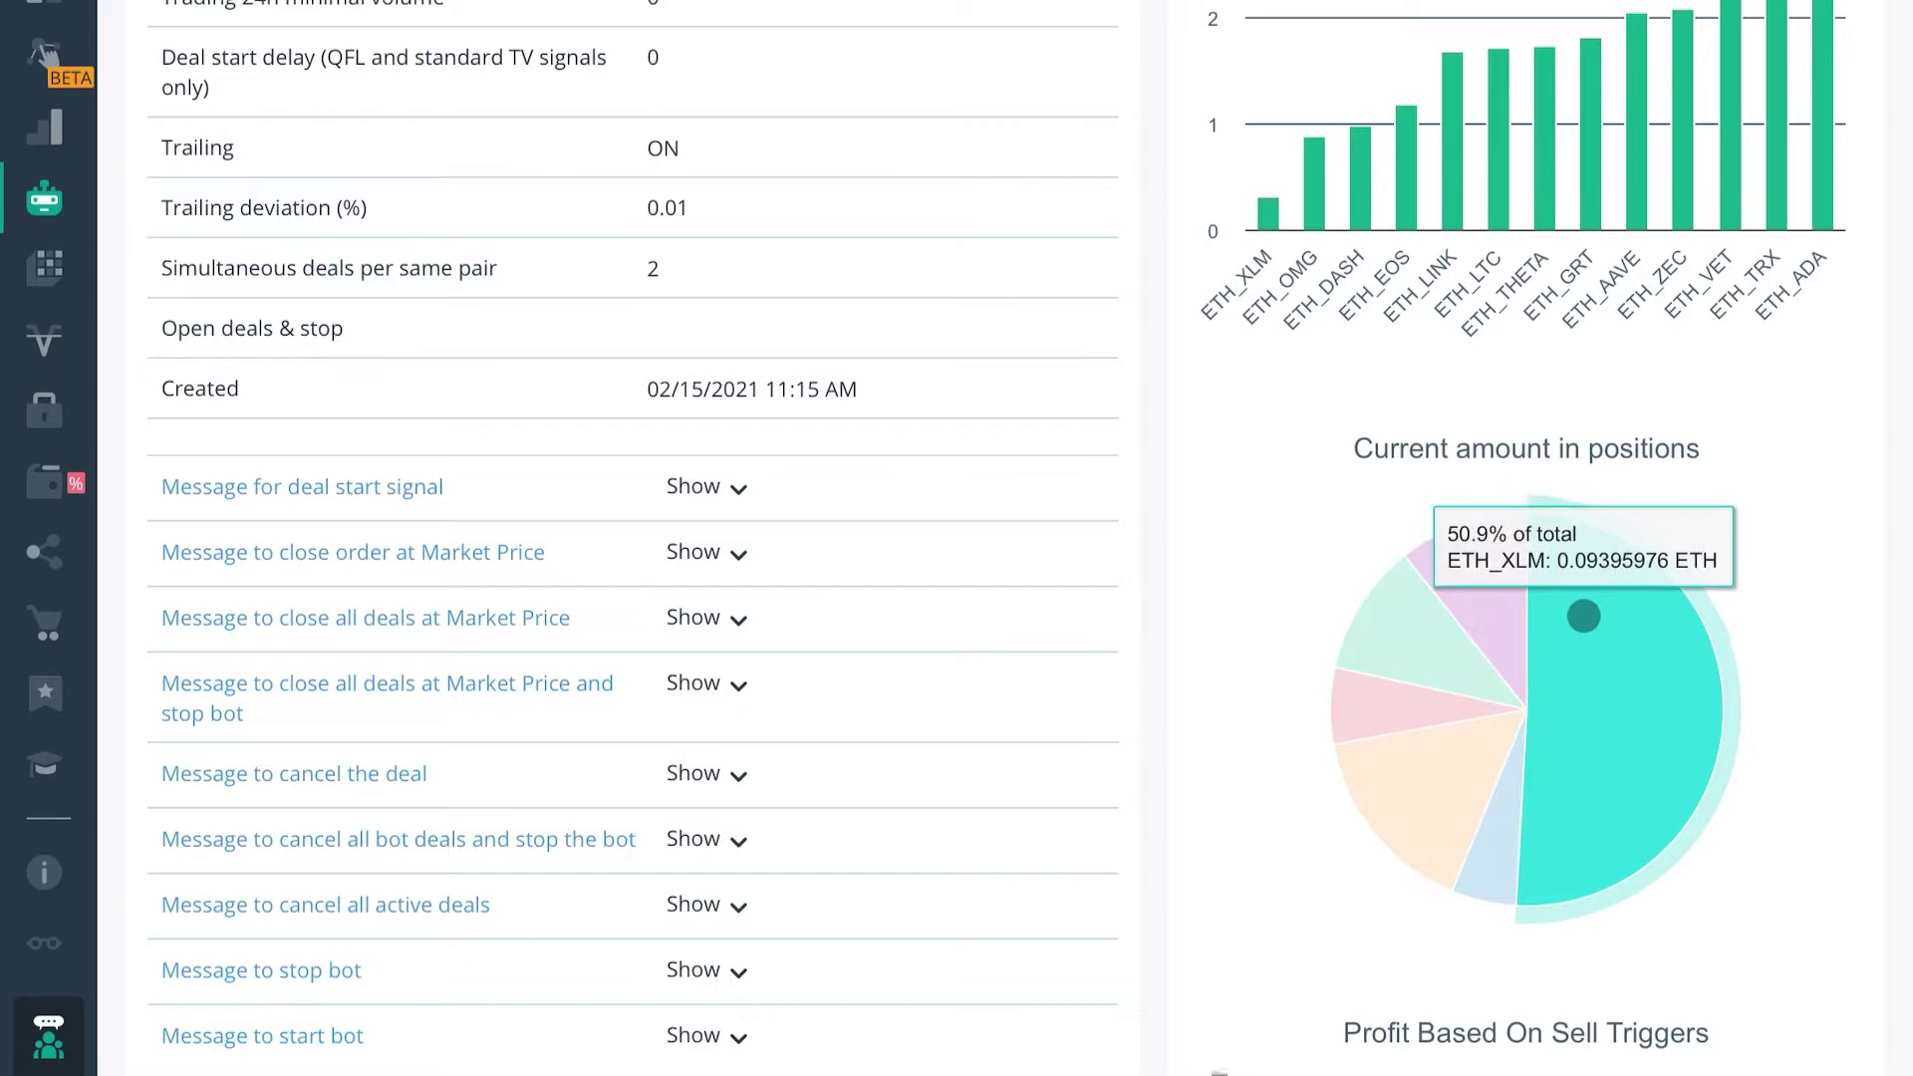
pyautogui.moveTo(1426, 700)
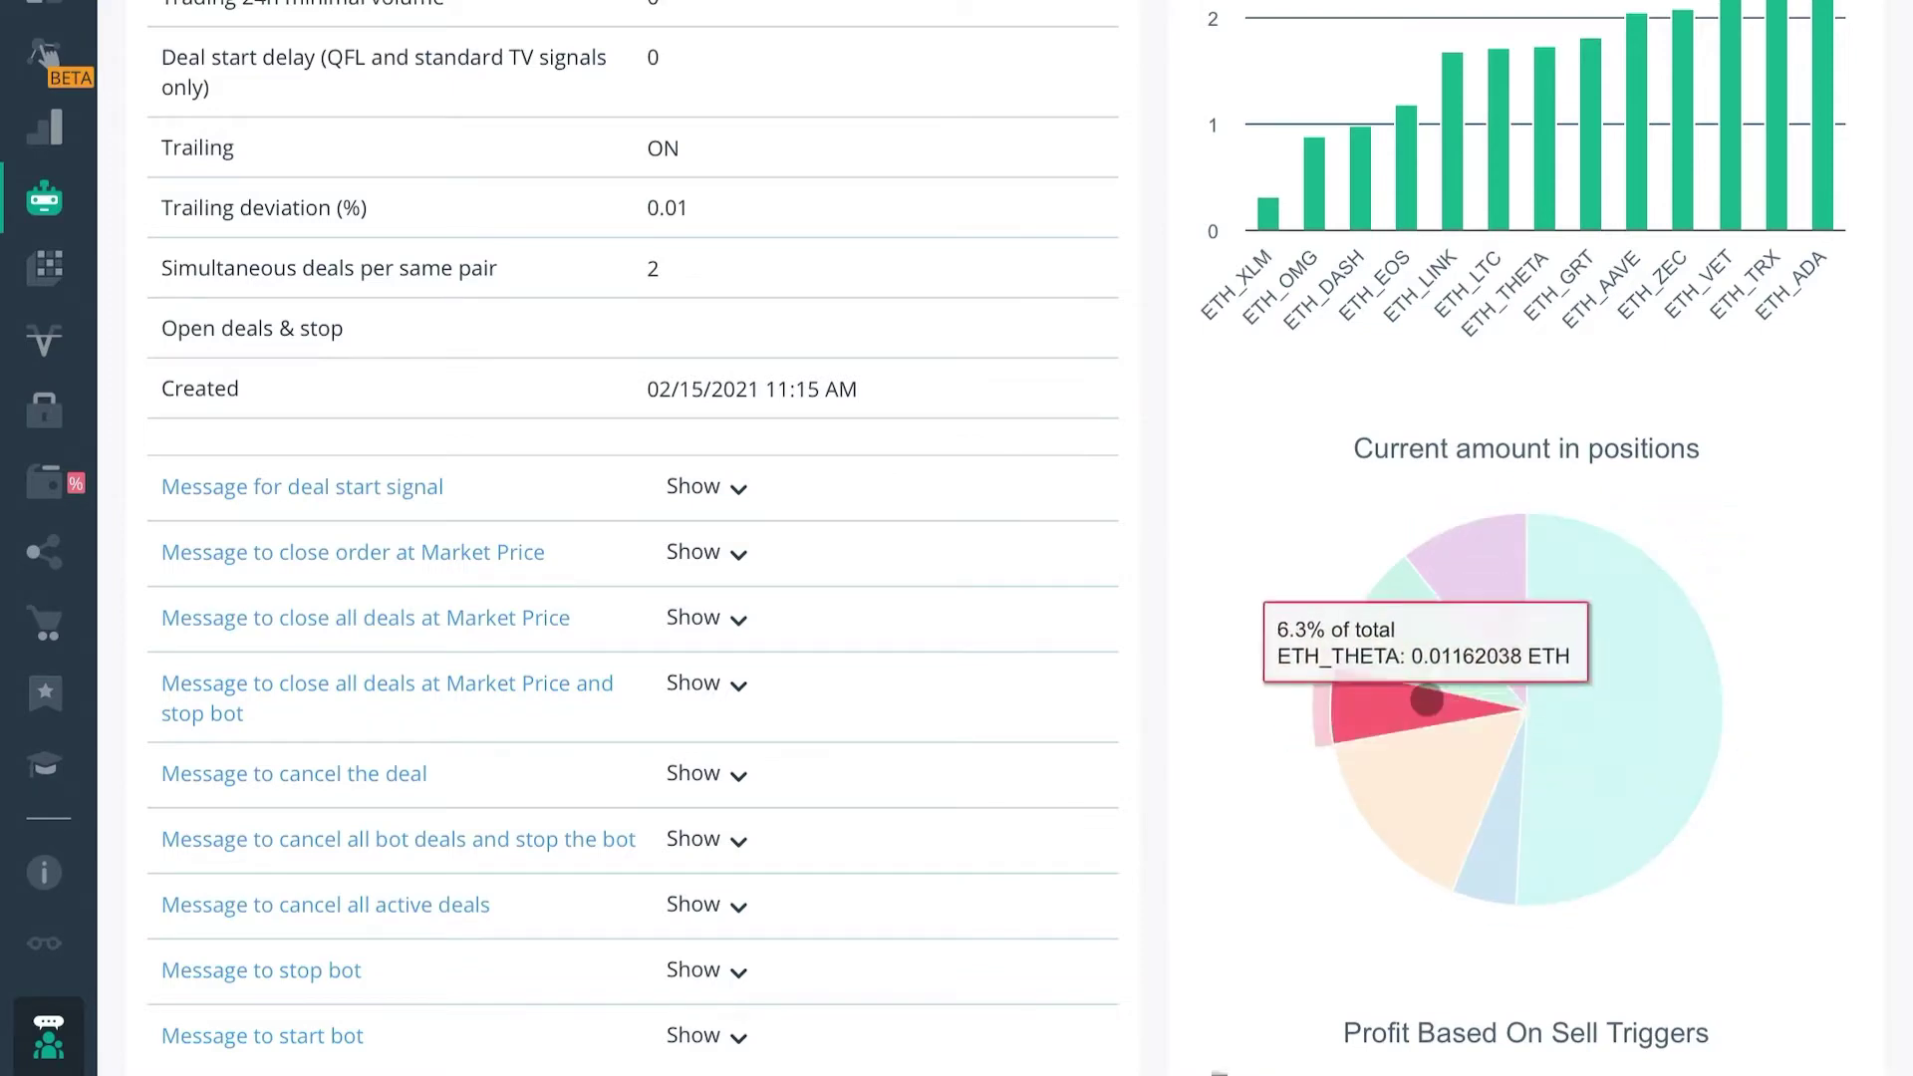
pyautogui.scroll(-1, 1711, 658)
pyautogui.scroll(-5, 1712, 657)
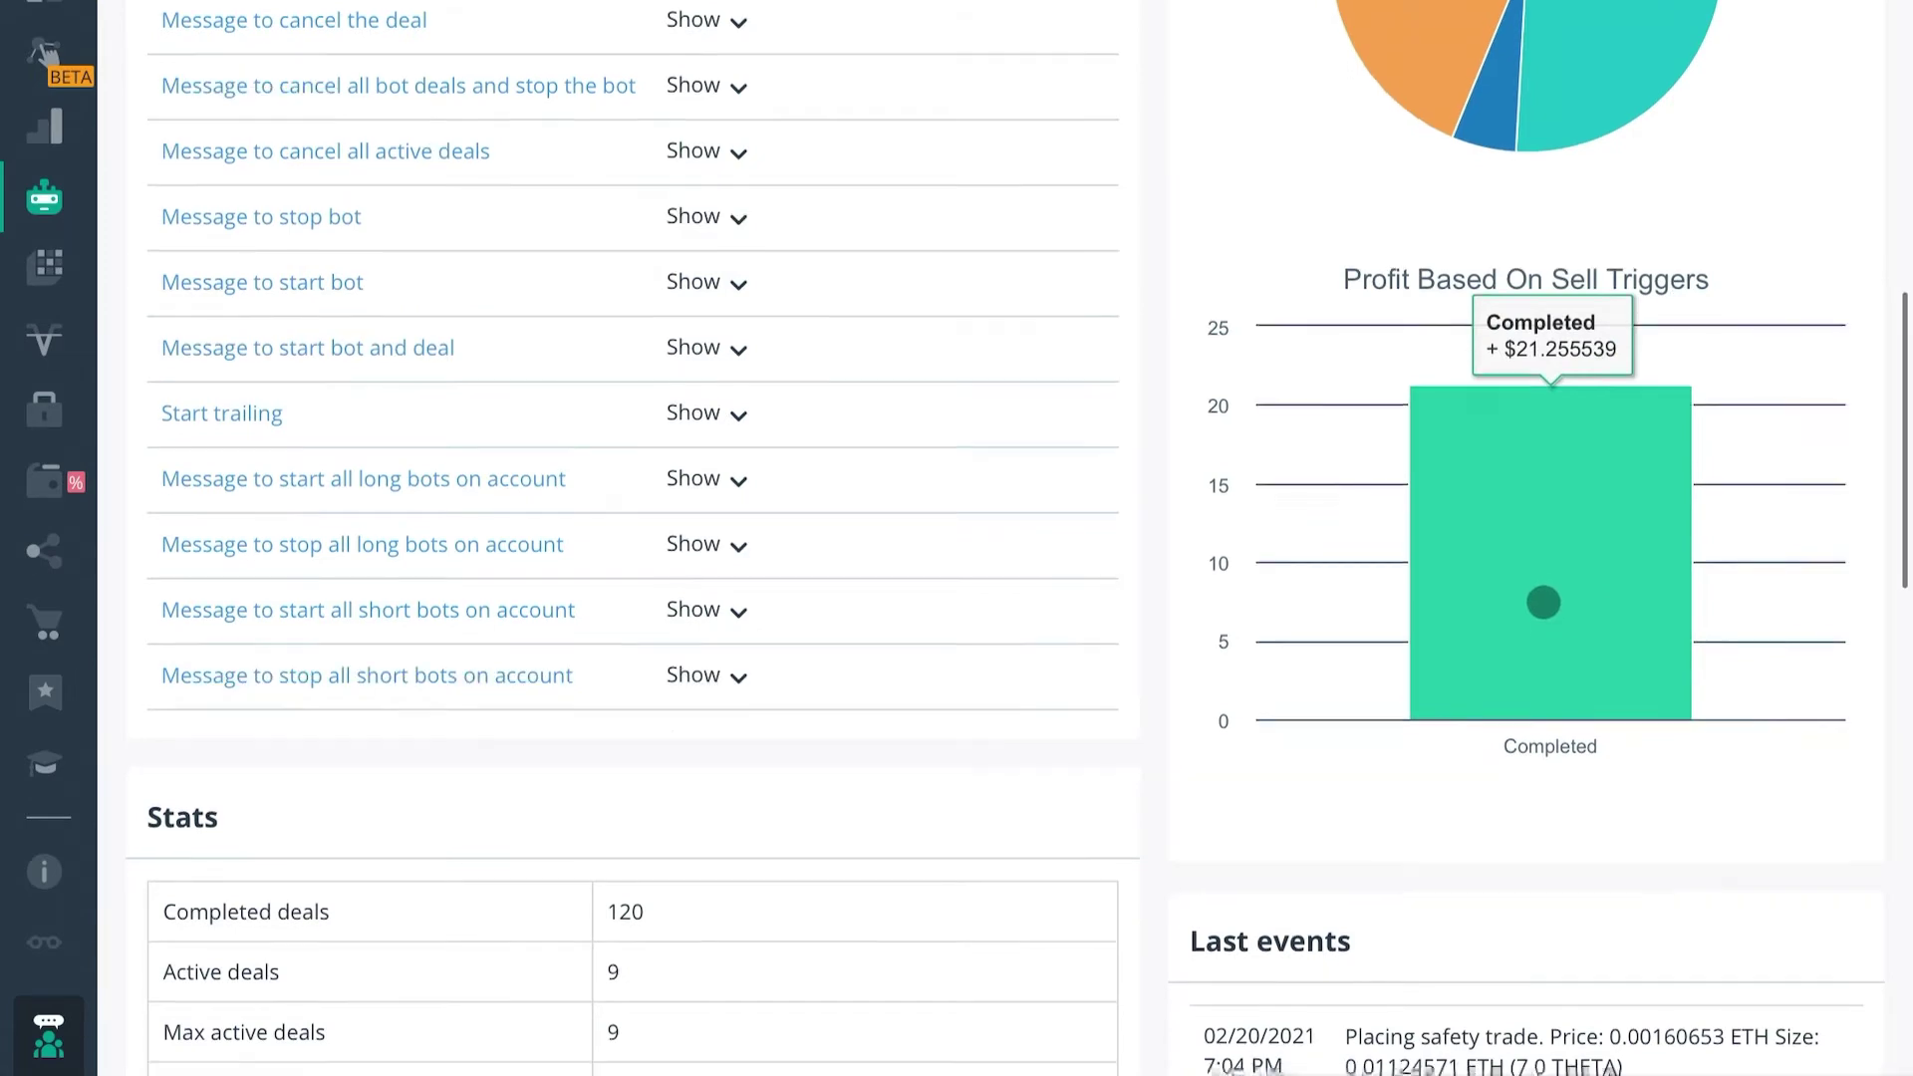
pyautogui.scroll(-8, 1542, 608)
pyautogui.scroll(1, 1488, 199)
pyautogui.scroll(1, 1436, 180)
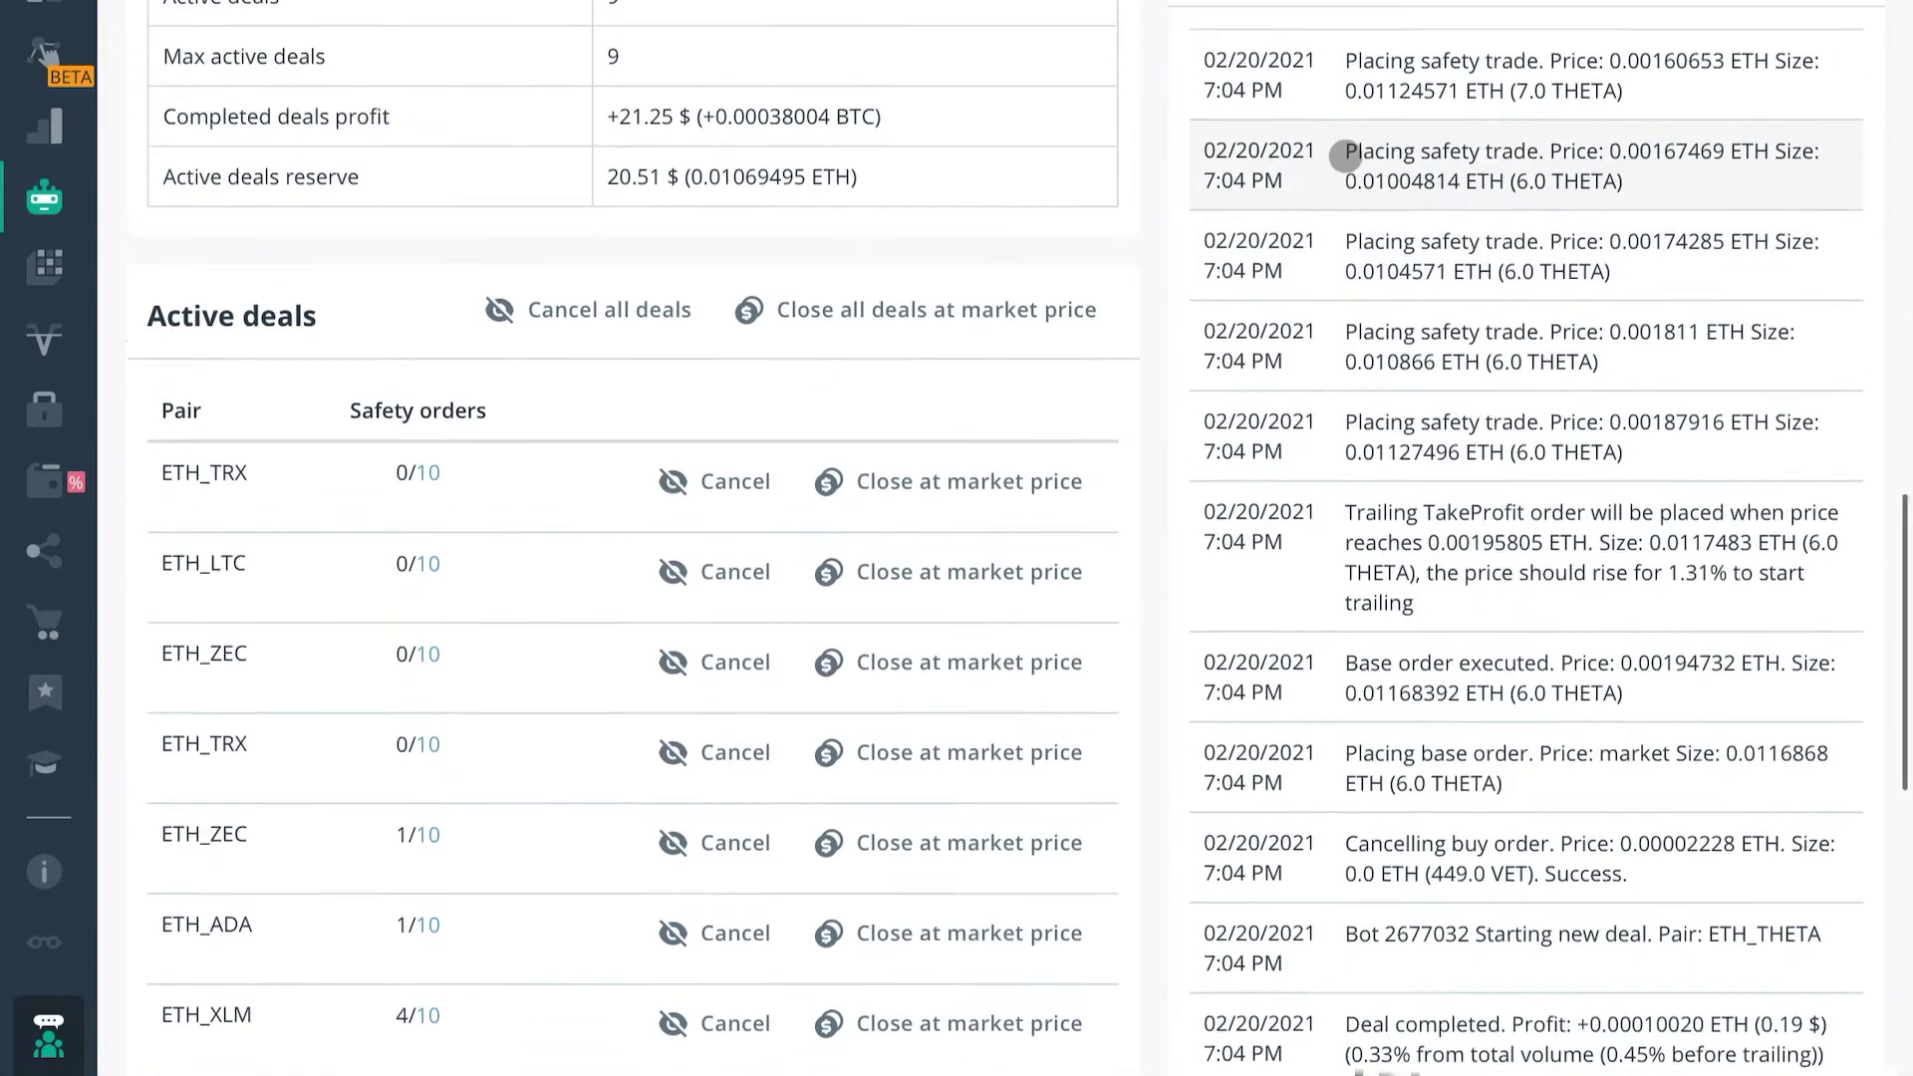
pyautogui.scroll(-1, 1358, 418)
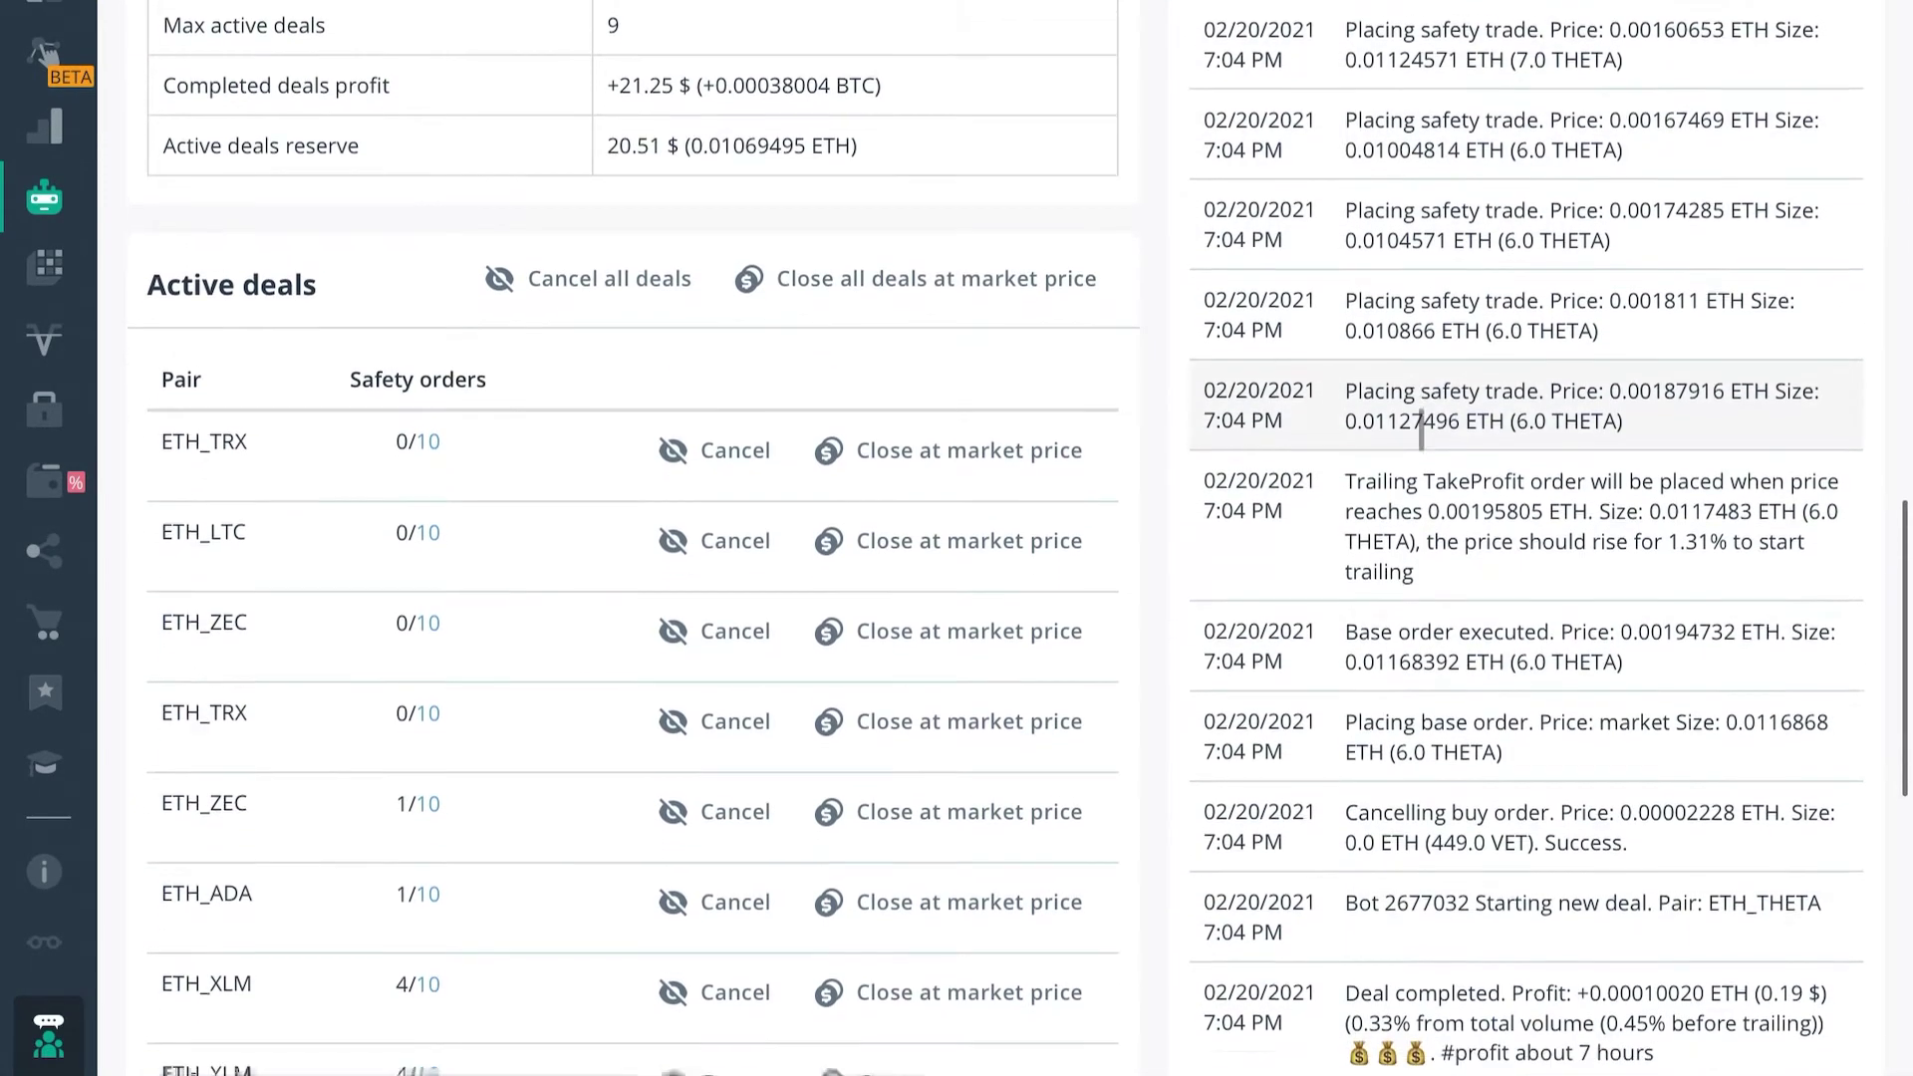
pyautogui.scroll(-2, 1324, 453)
pyautogui.scroll(-2, 1446, 475)
pyautogui.scroll(-1, 1445, 476)
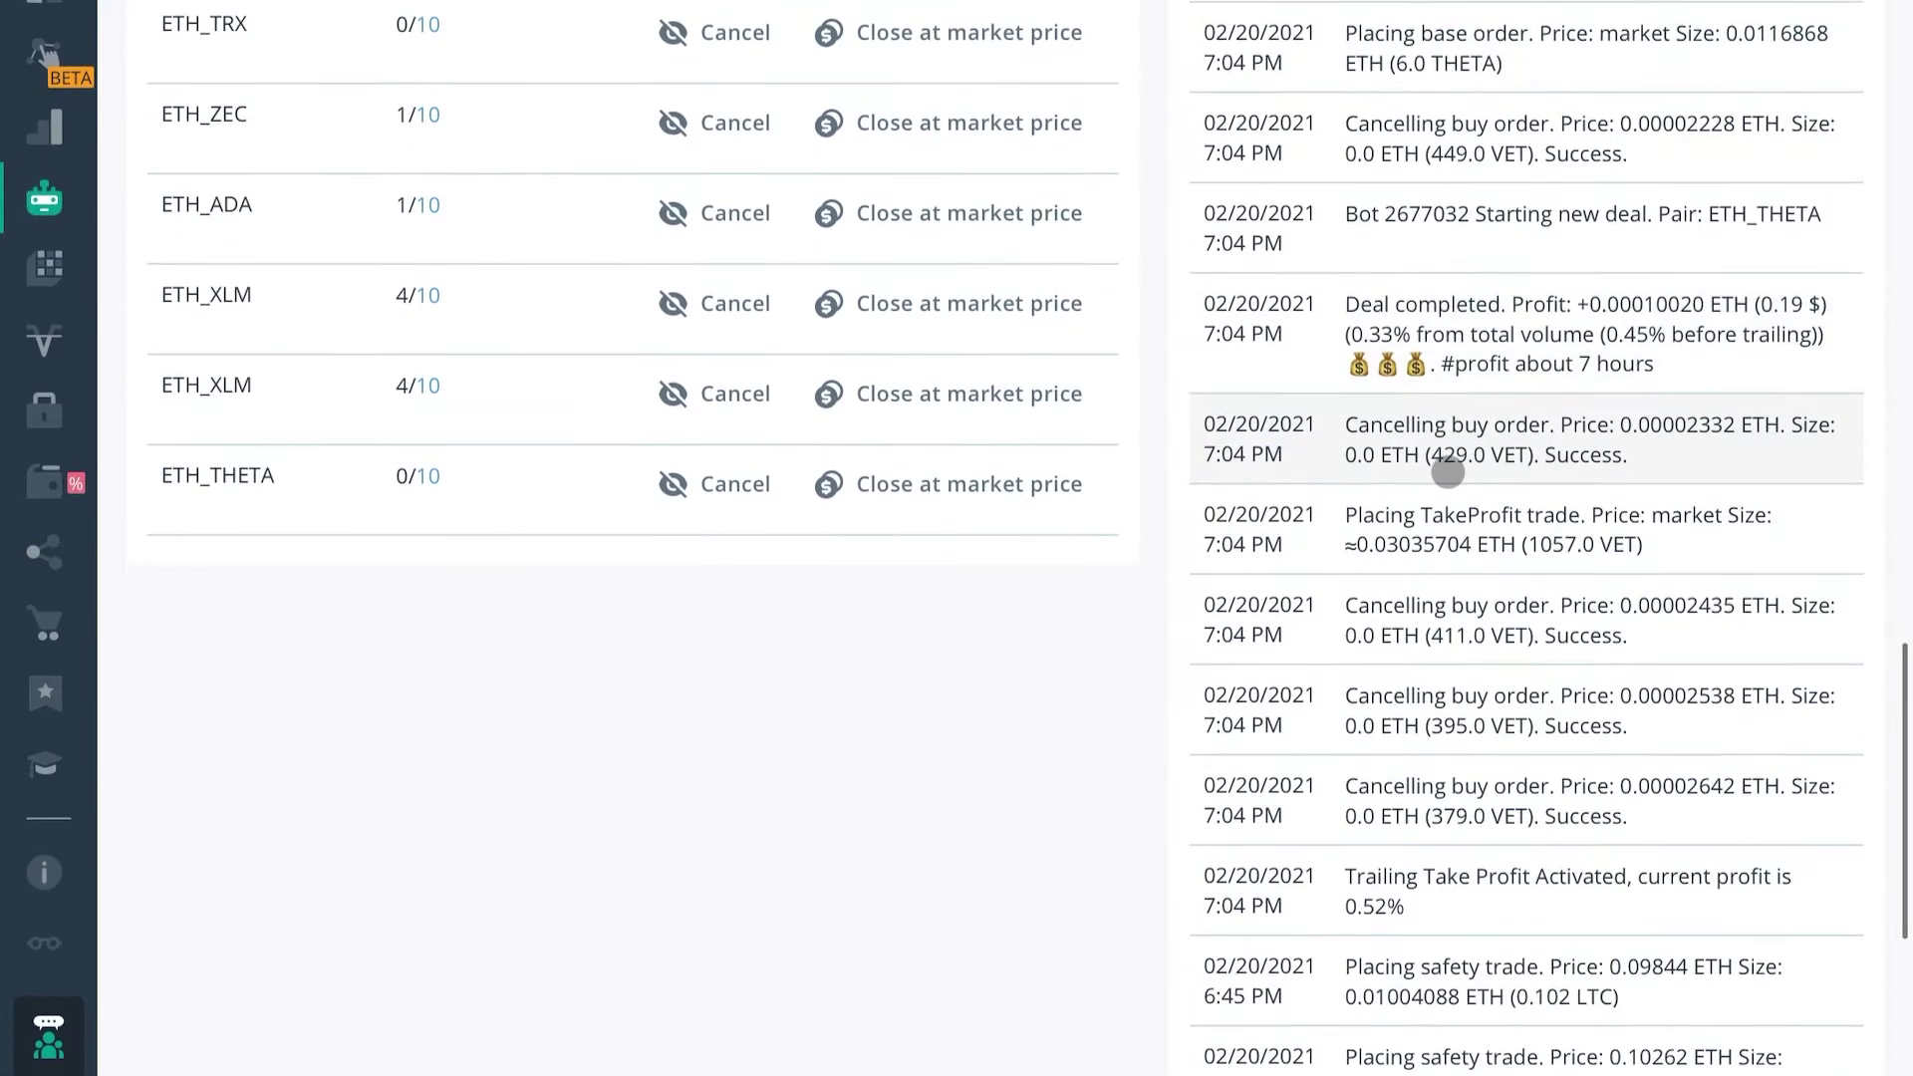
pyautogui.scroll(-2, 1445, 477)
pyautogui.scroll(3, 1446, 476)
pyautogui.scroll(2, 1445, 473)
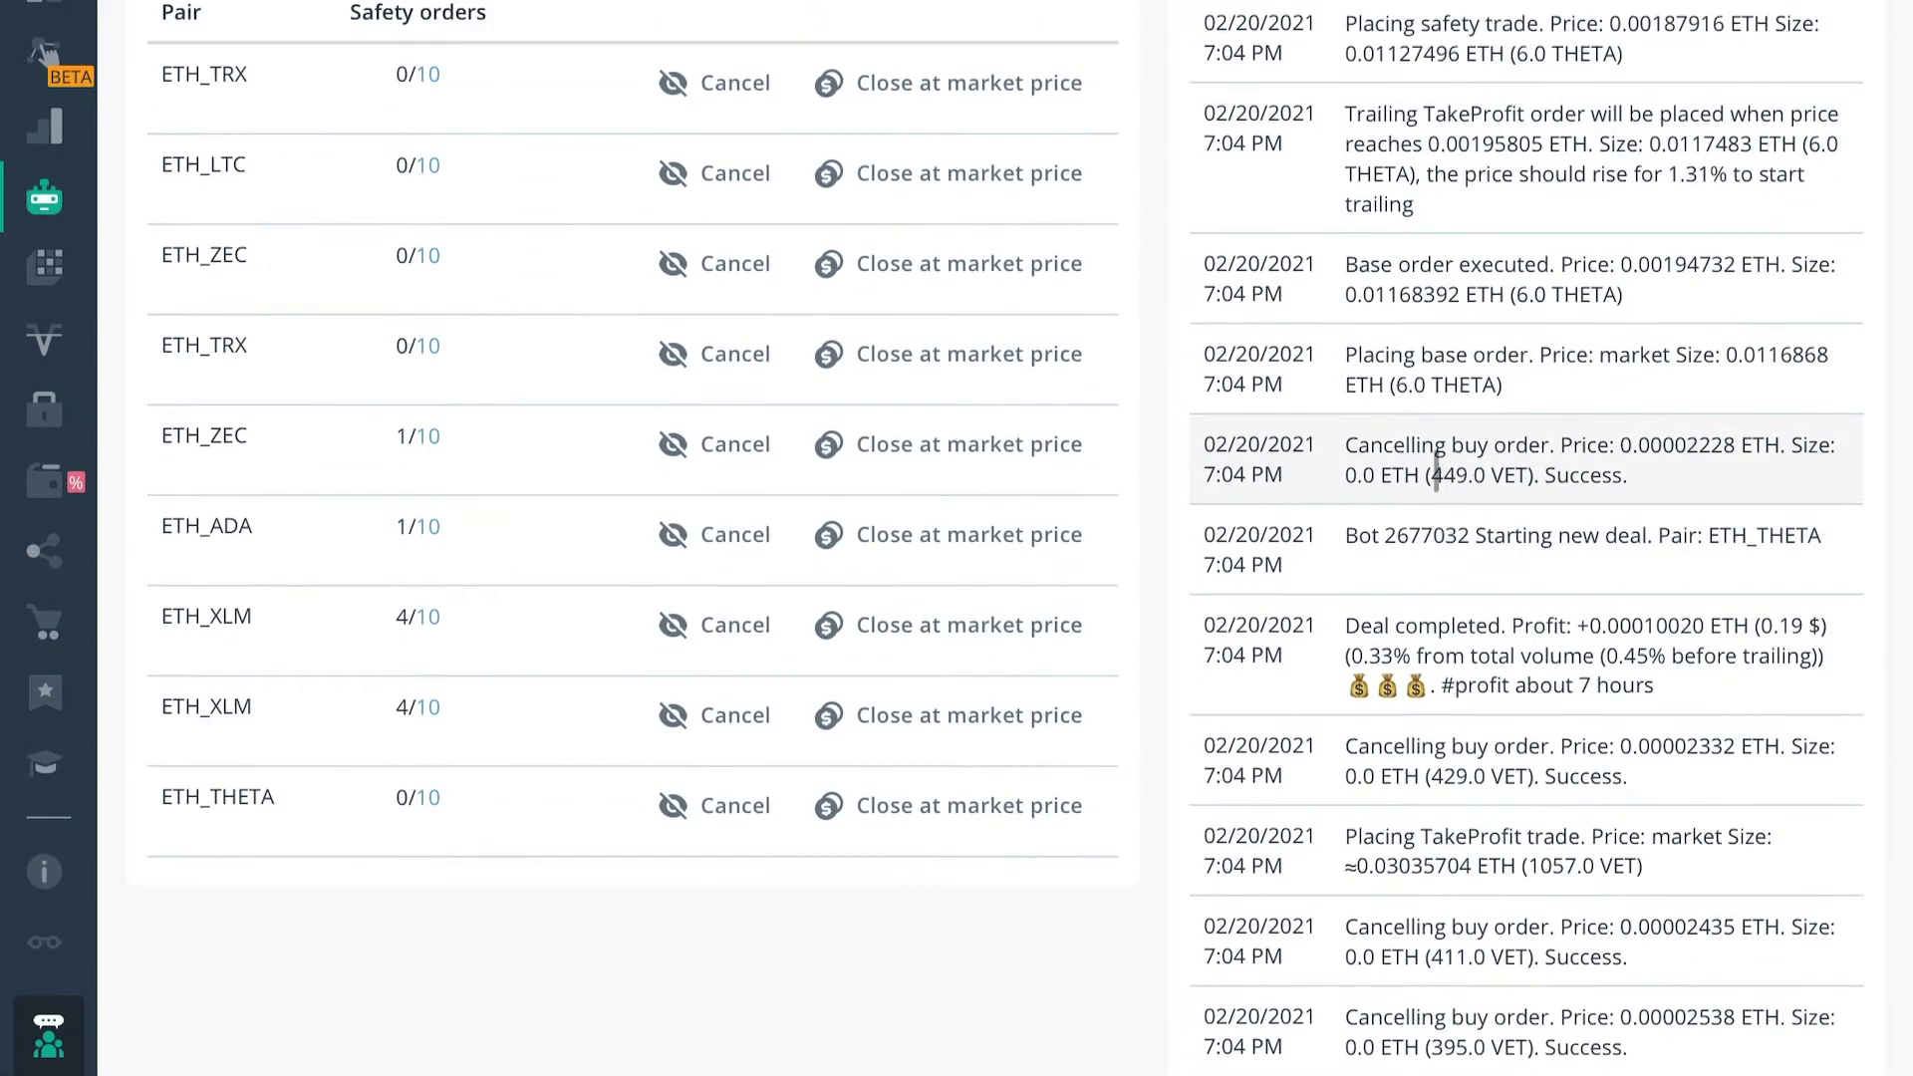
pyautogui.scroll(1, 1440, 470)
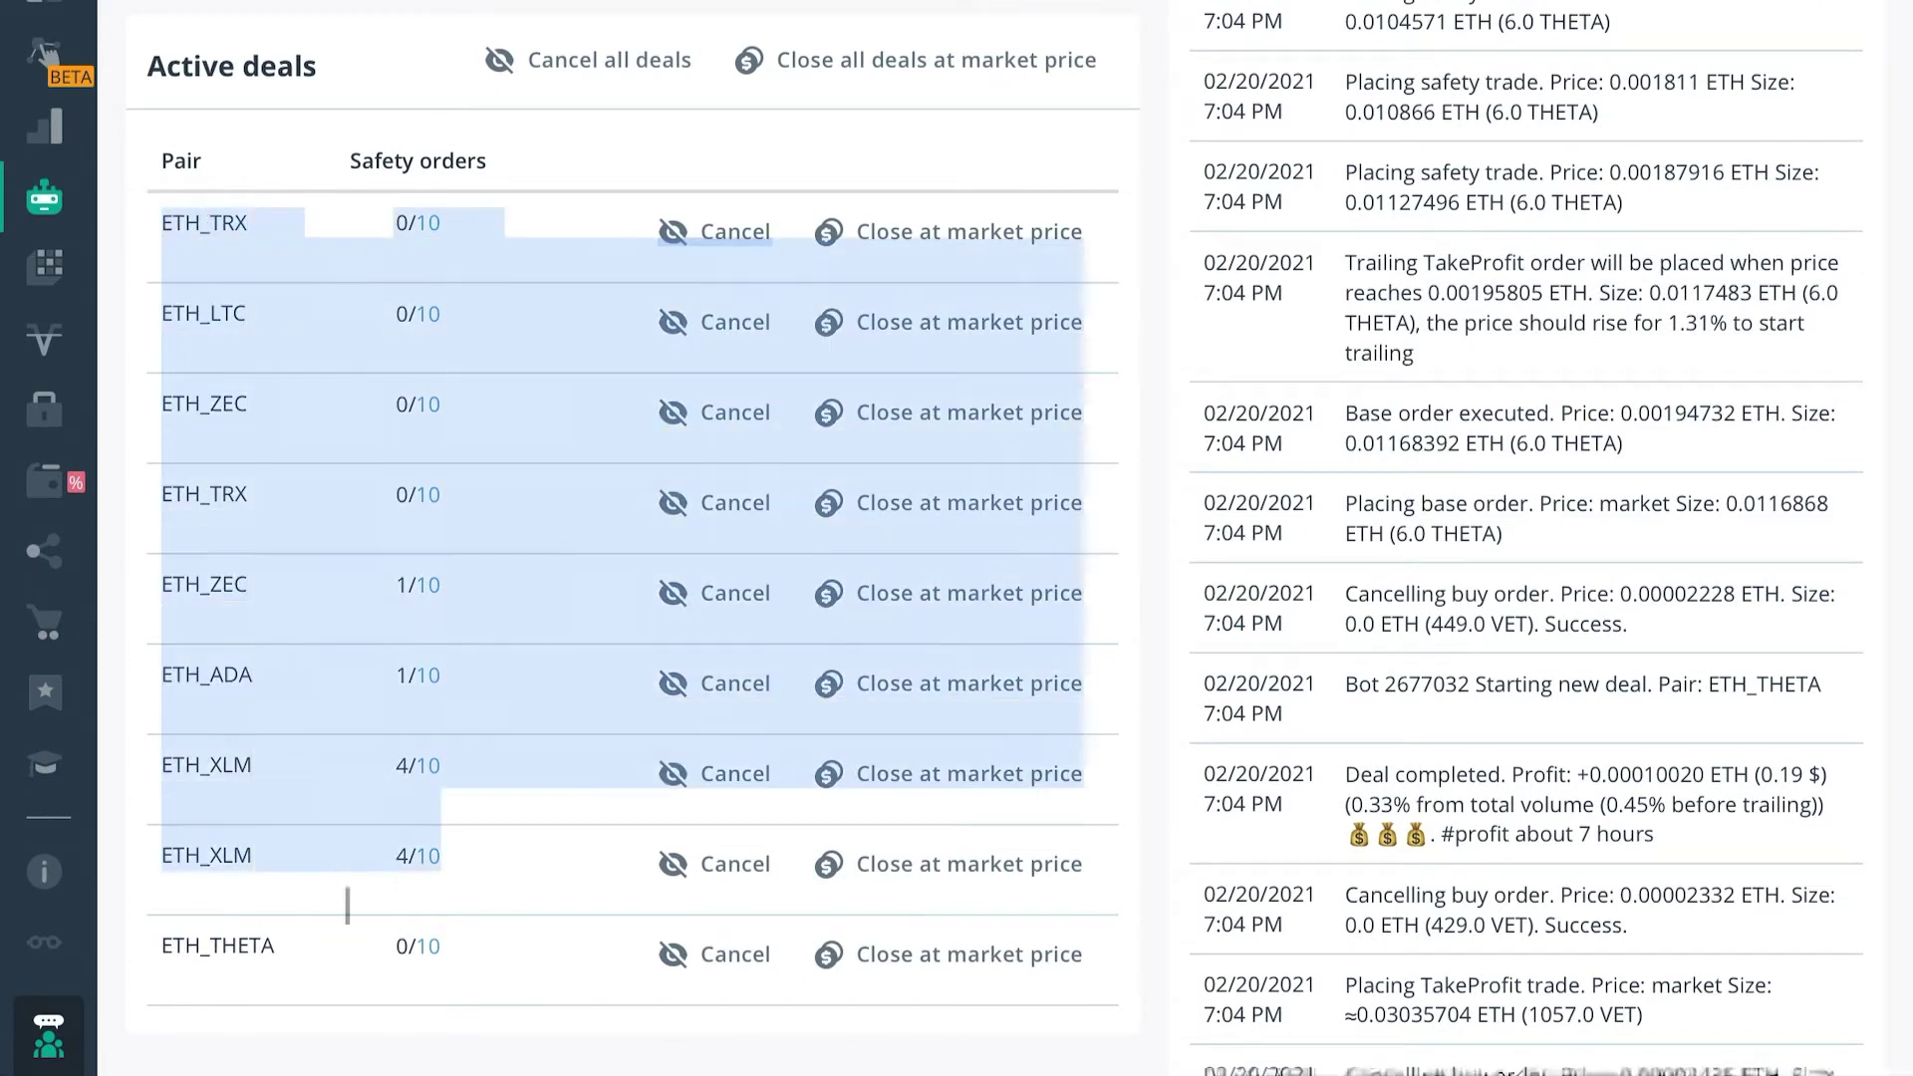
pyautogui.moveTo(255, 263); pyautogui.dragTo(979, 957)
pyautogui.click(976, 1065)
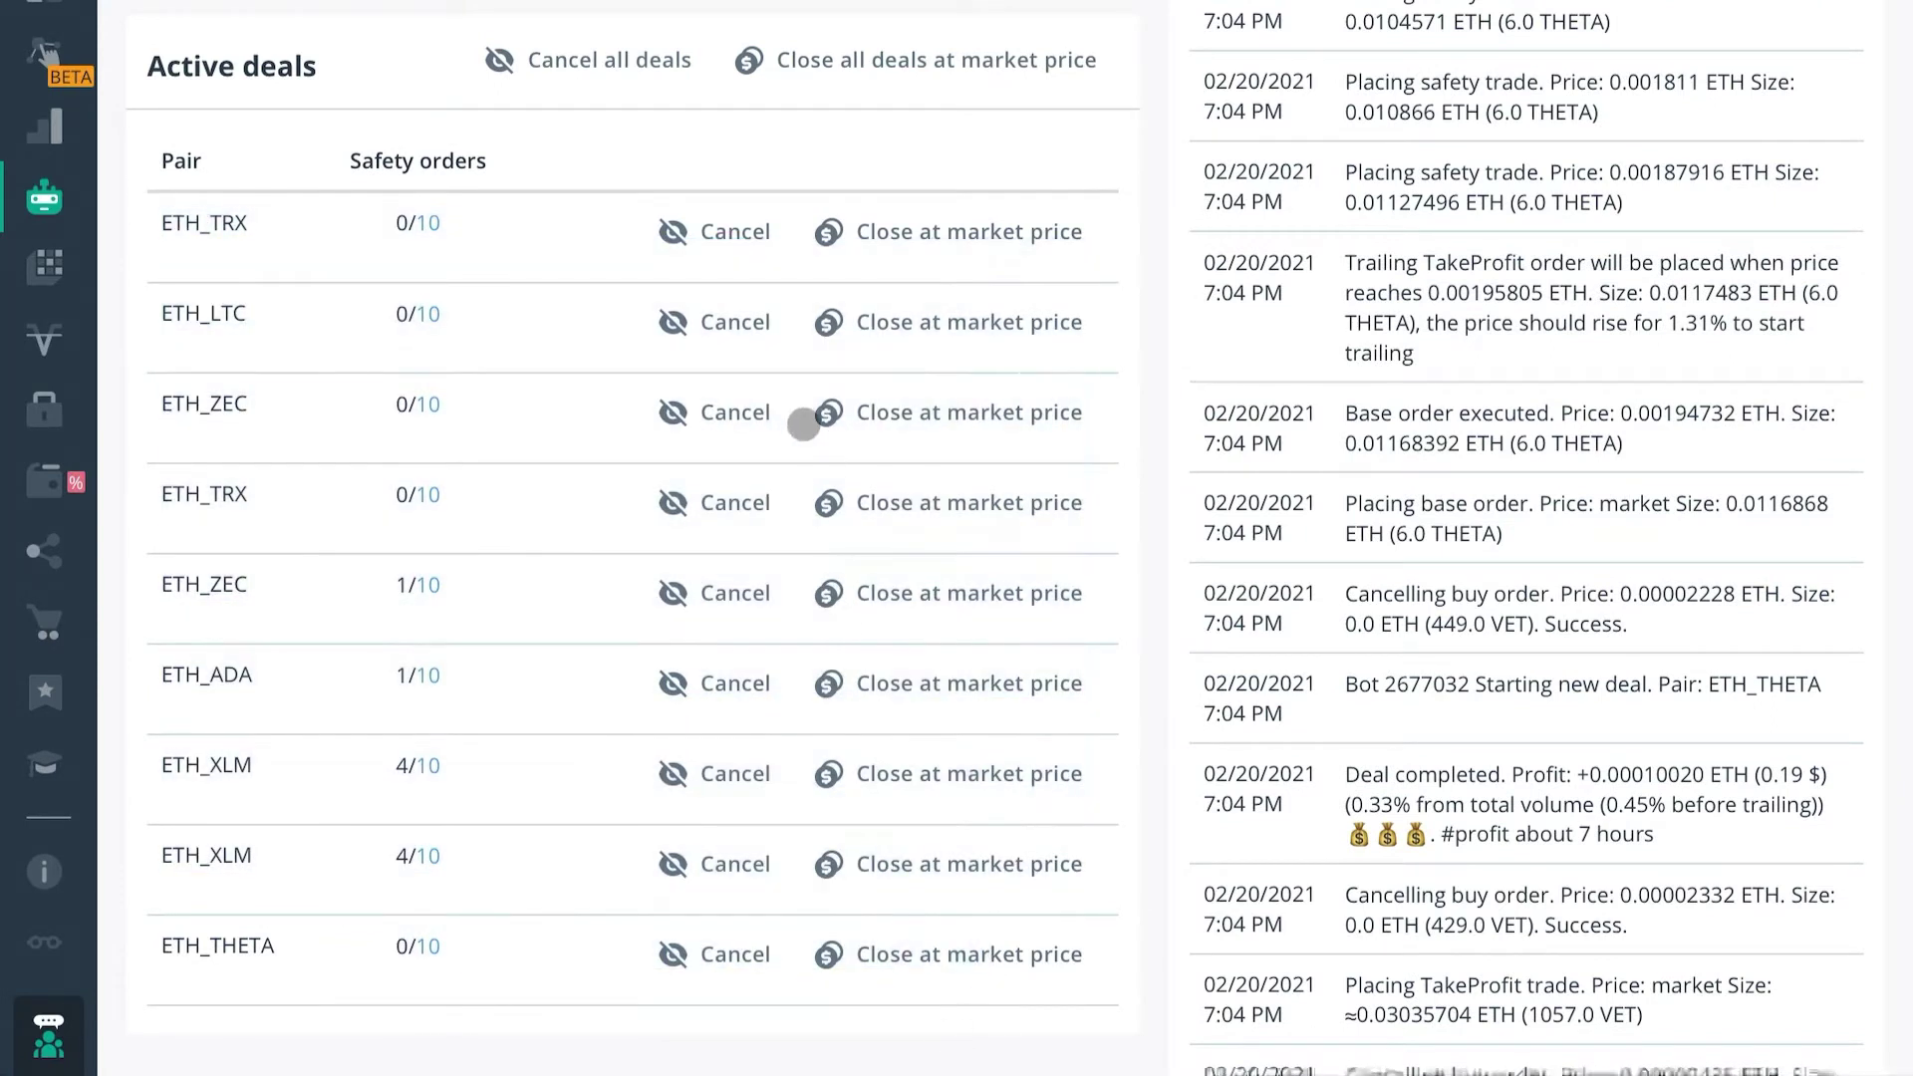
pyautogui.click(823, 237)
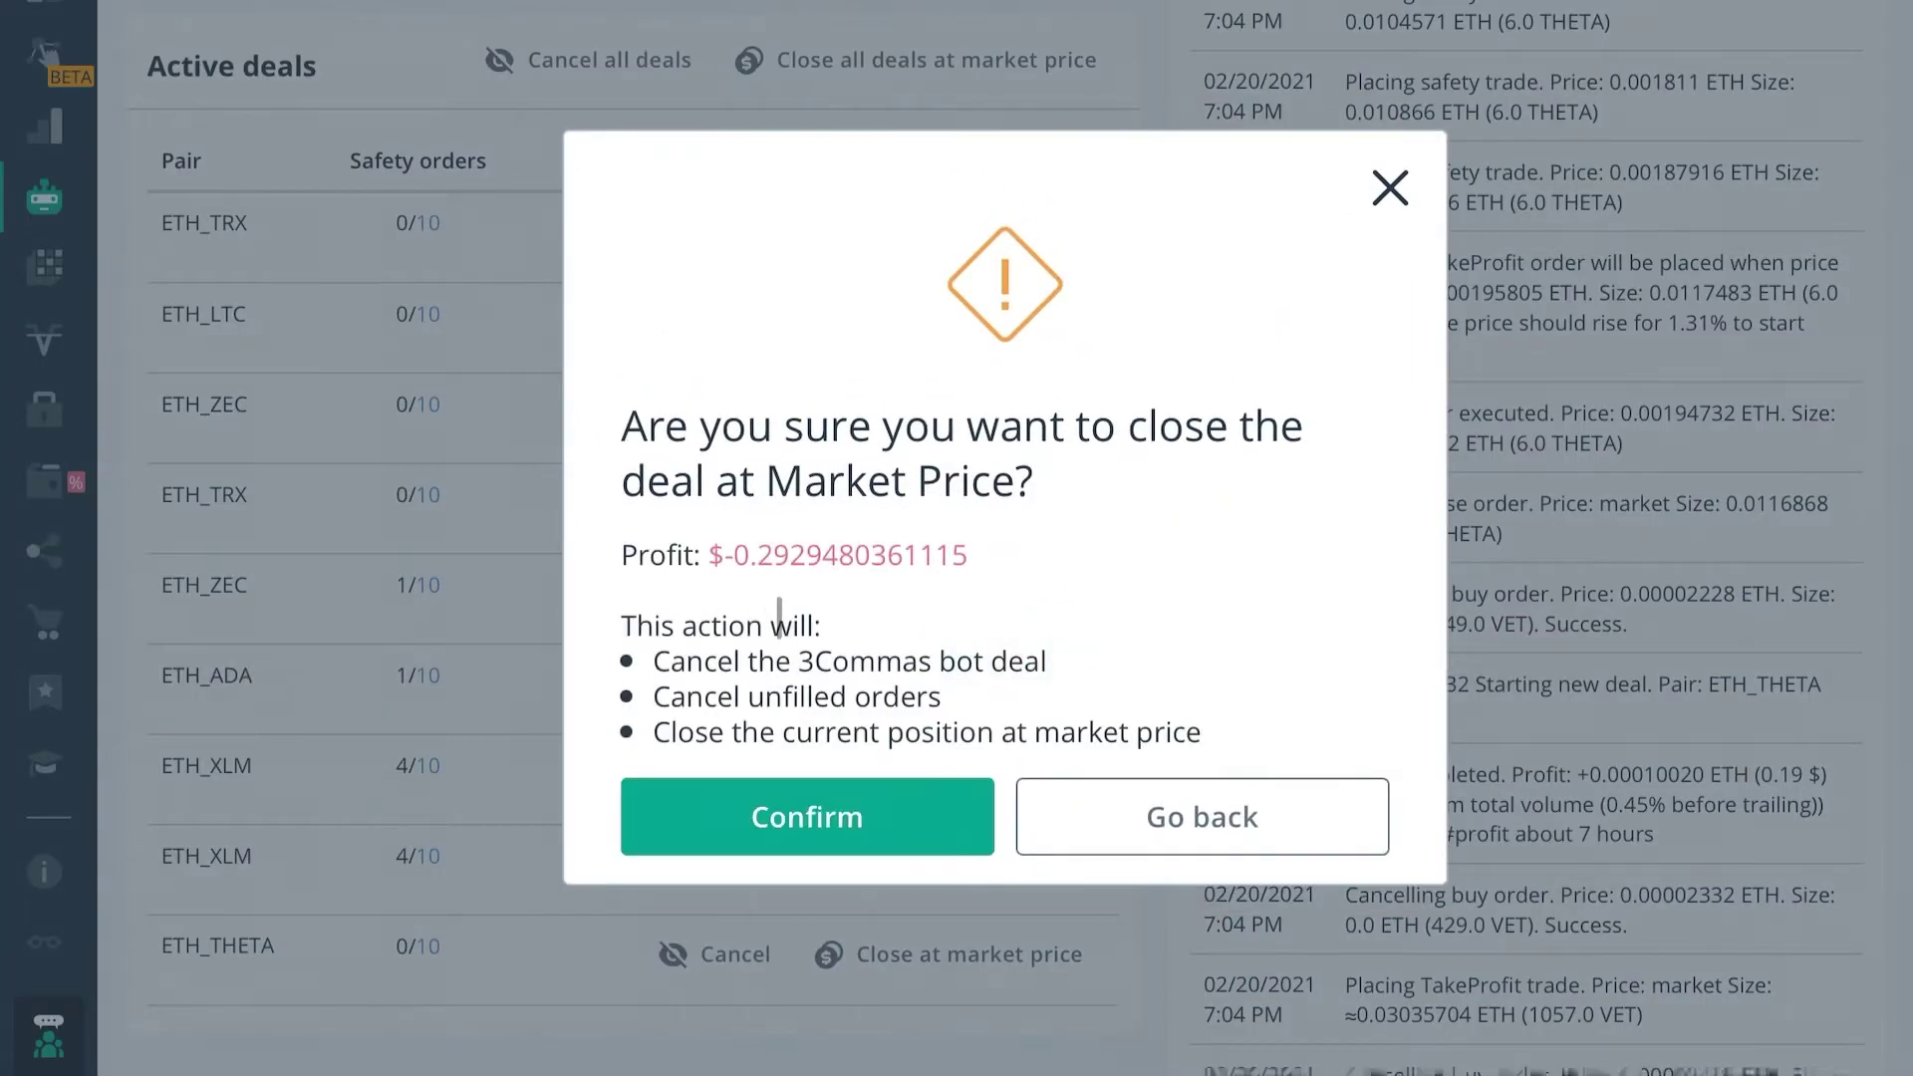
pyautogui.click(1388, 188)
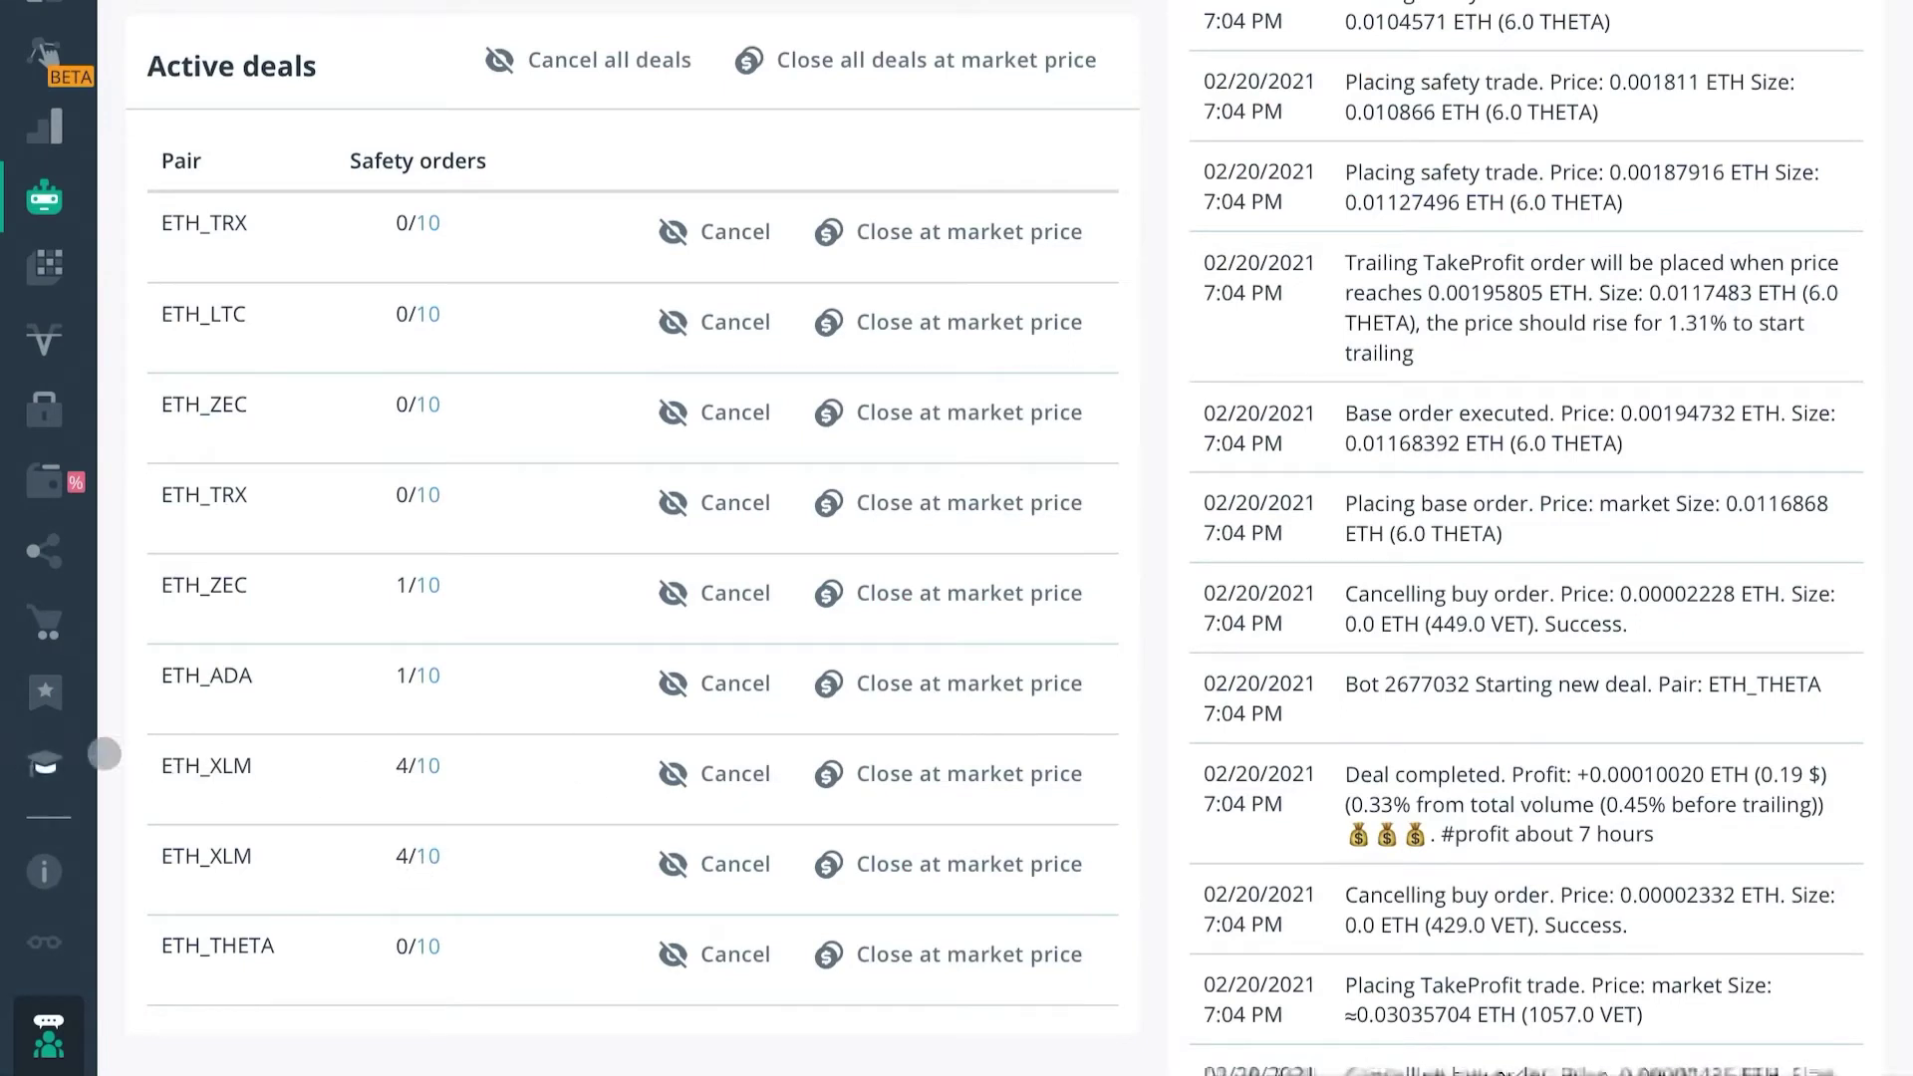
pyautogui.moveTo(160, 762); pyautogui.dragTo(260, 852)
pyautogui.click(295, 789)
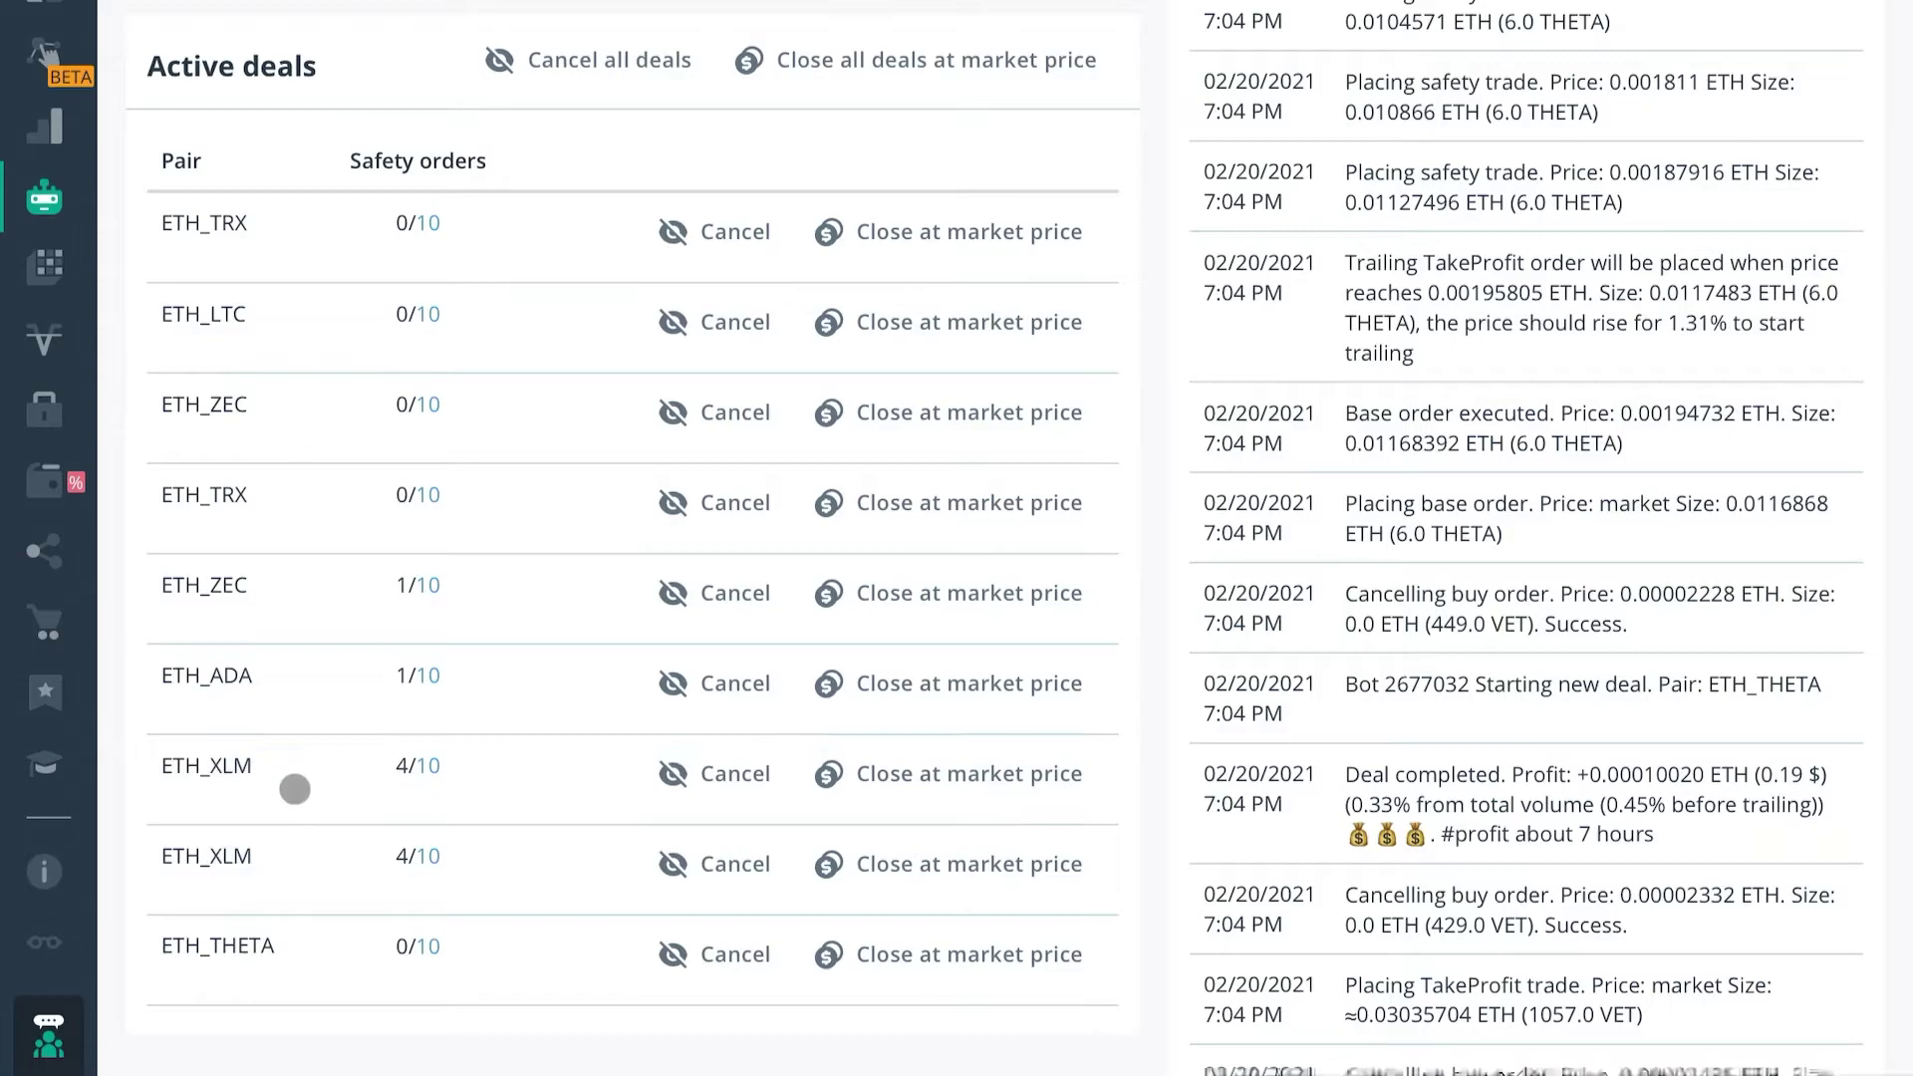
pyautogui.click(827, 772)
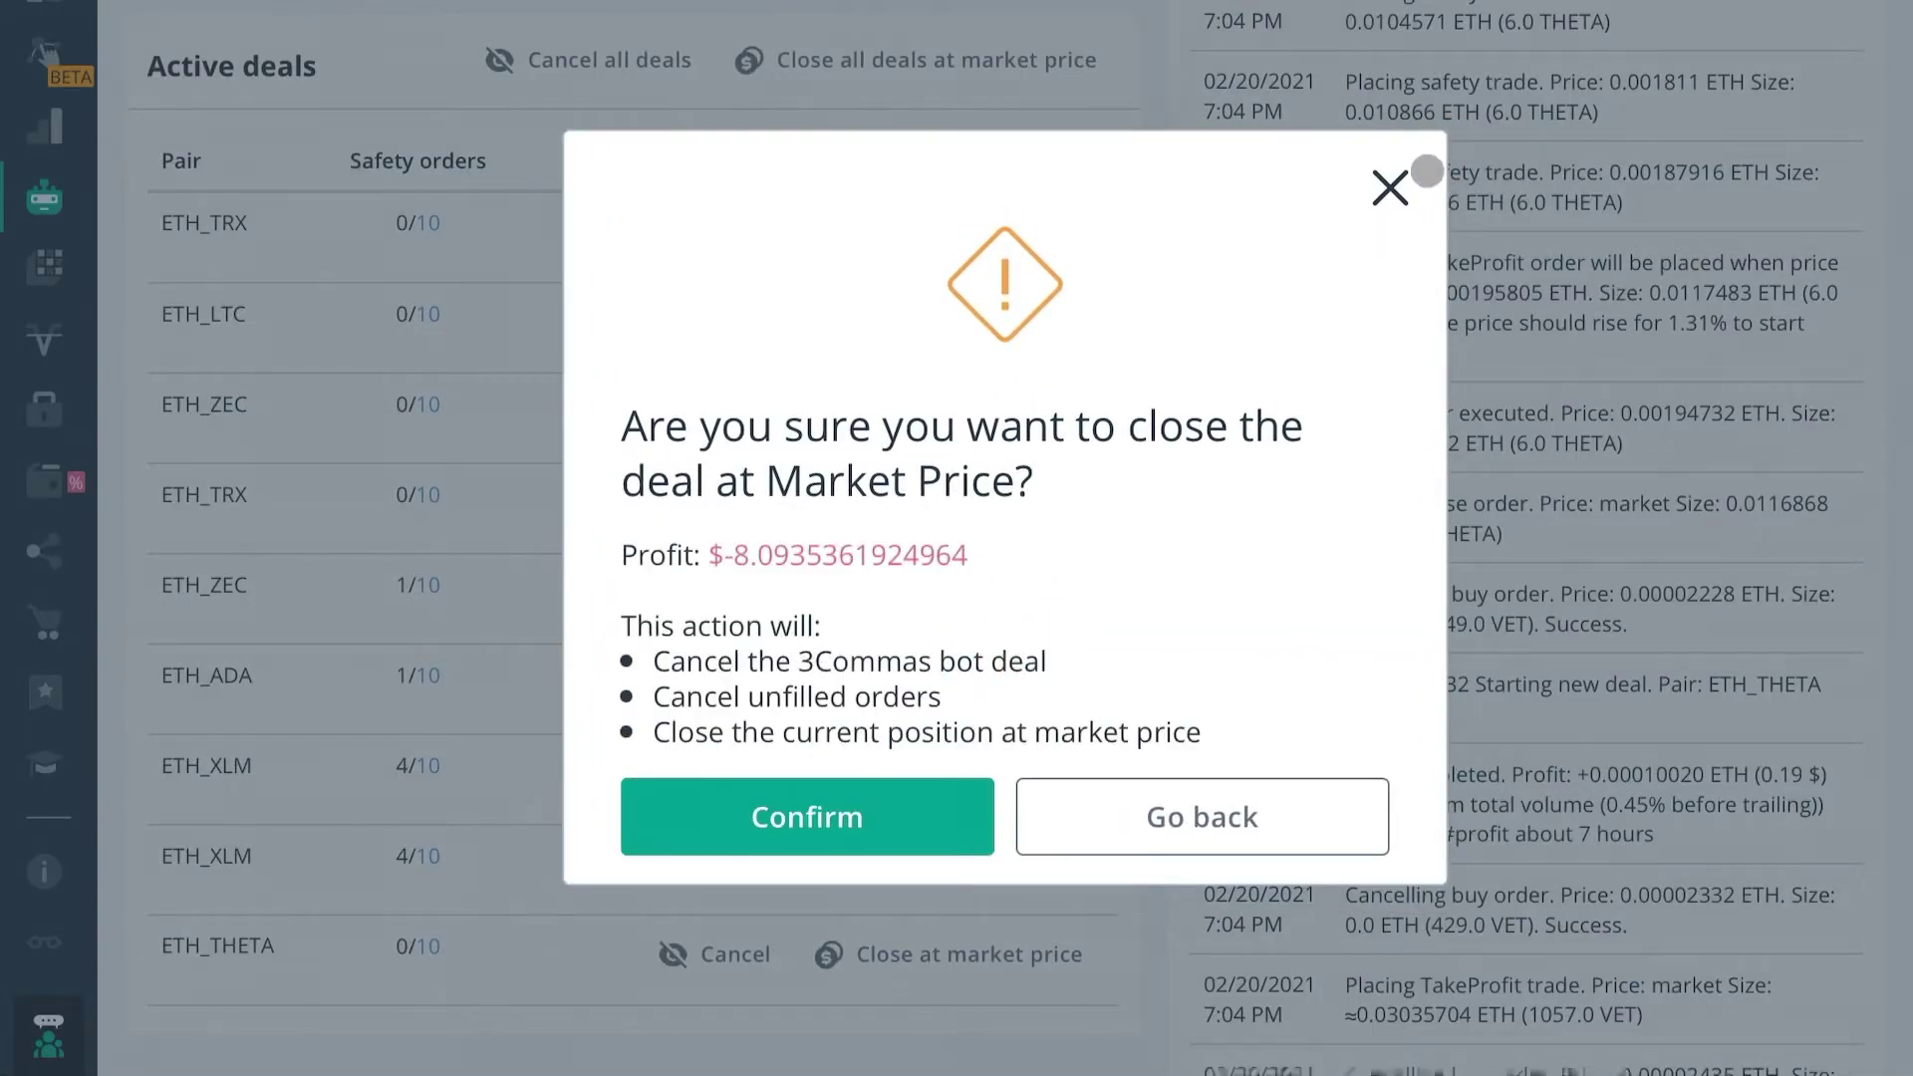
pyautogui.click(1390, 187)
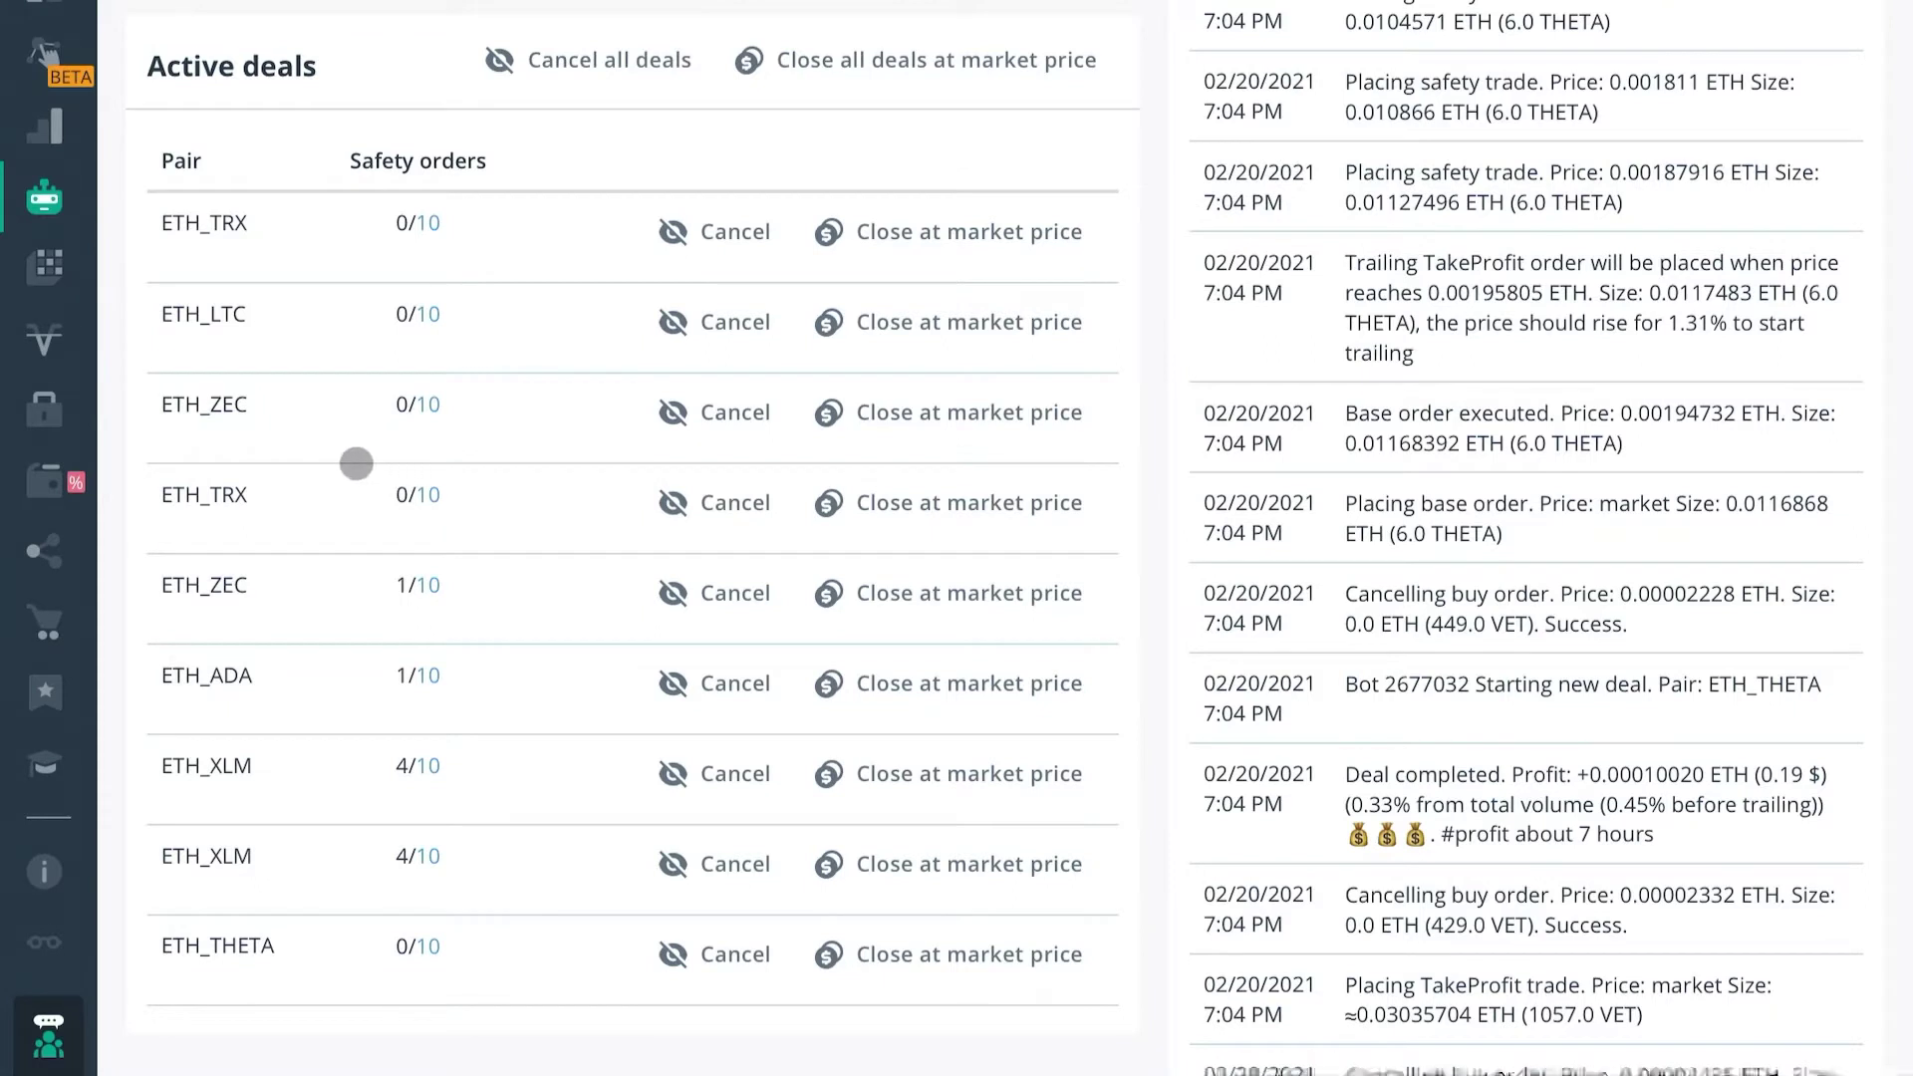
pyautogui.scroll(-1, 518, 279)
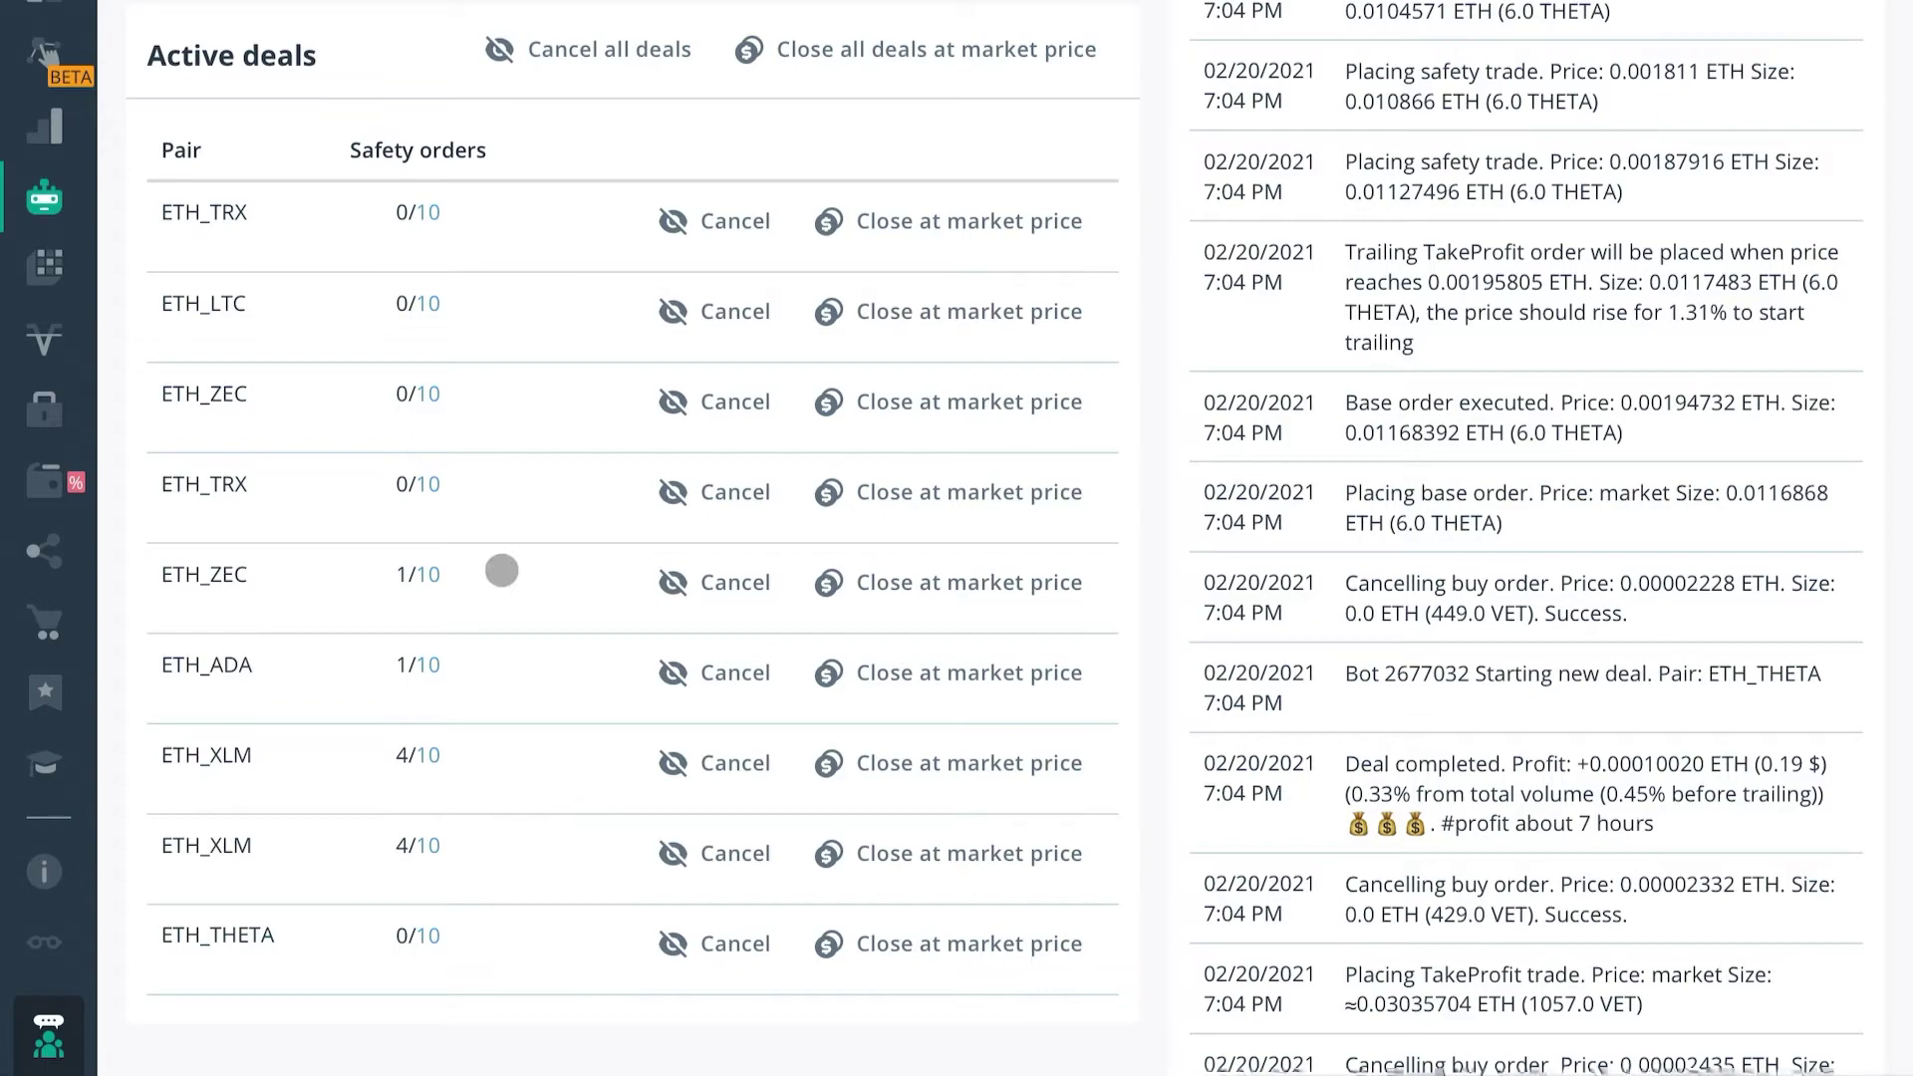
pyautogui.scroll(-3, 522, 513)
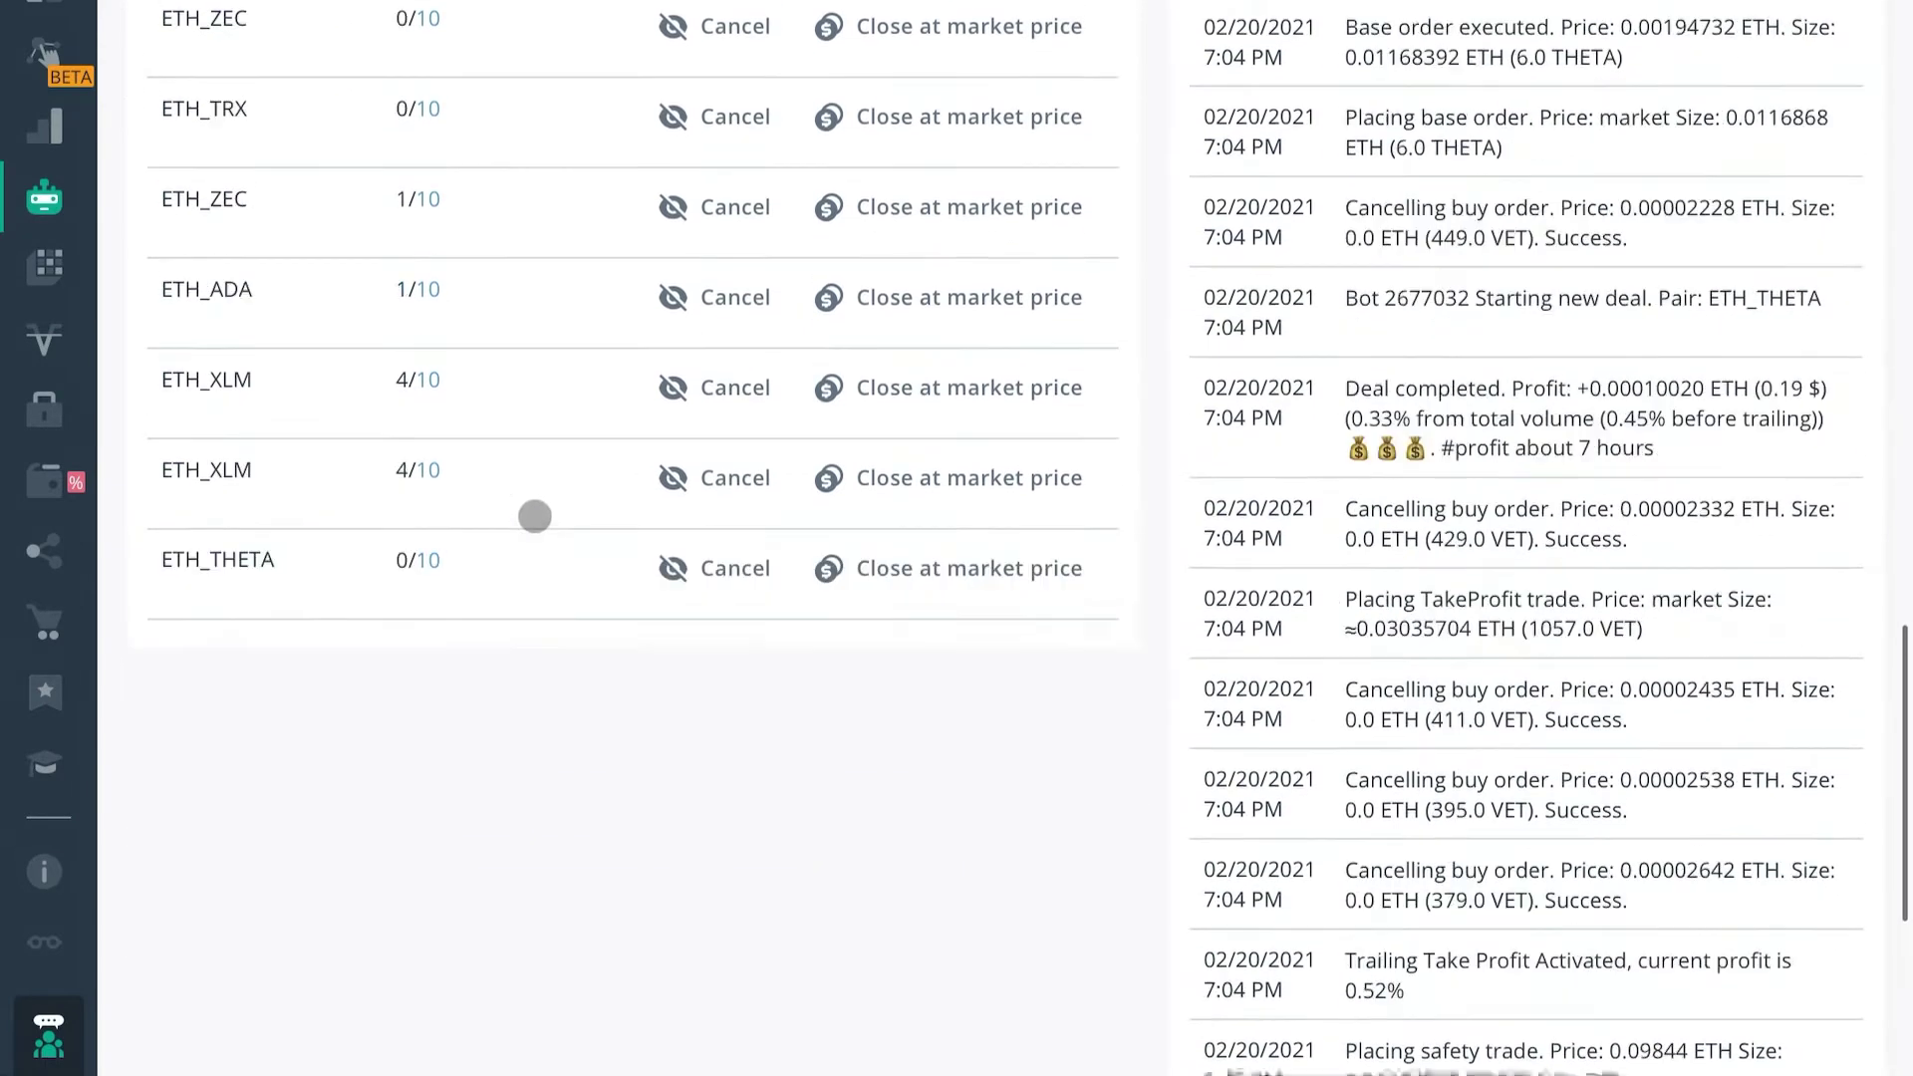
pyautogui.scroll(5, 534, 519)
pyautogui.scroll(1, 508, 517)
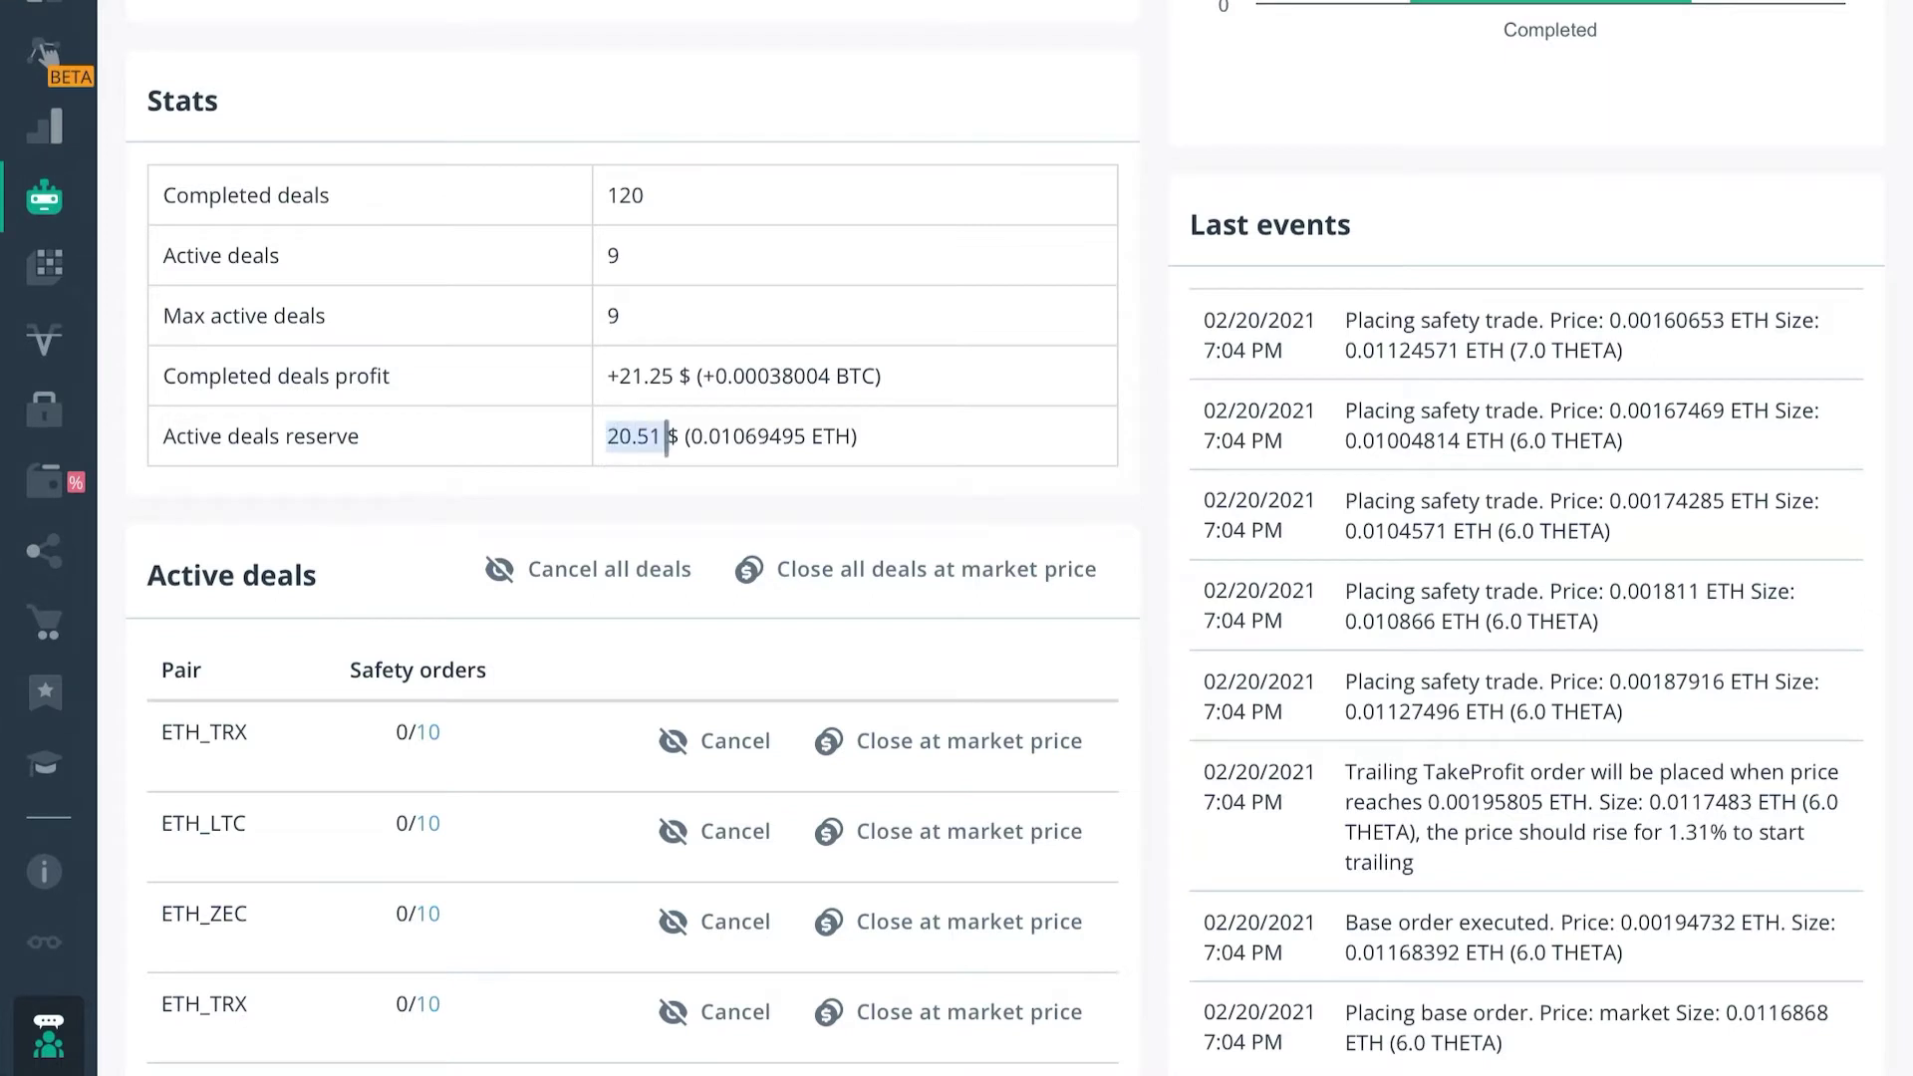
pyautogui.moveTo(666, 437); pyautogui.dragTo(820, 437)
pyautogui.click(889, 397)
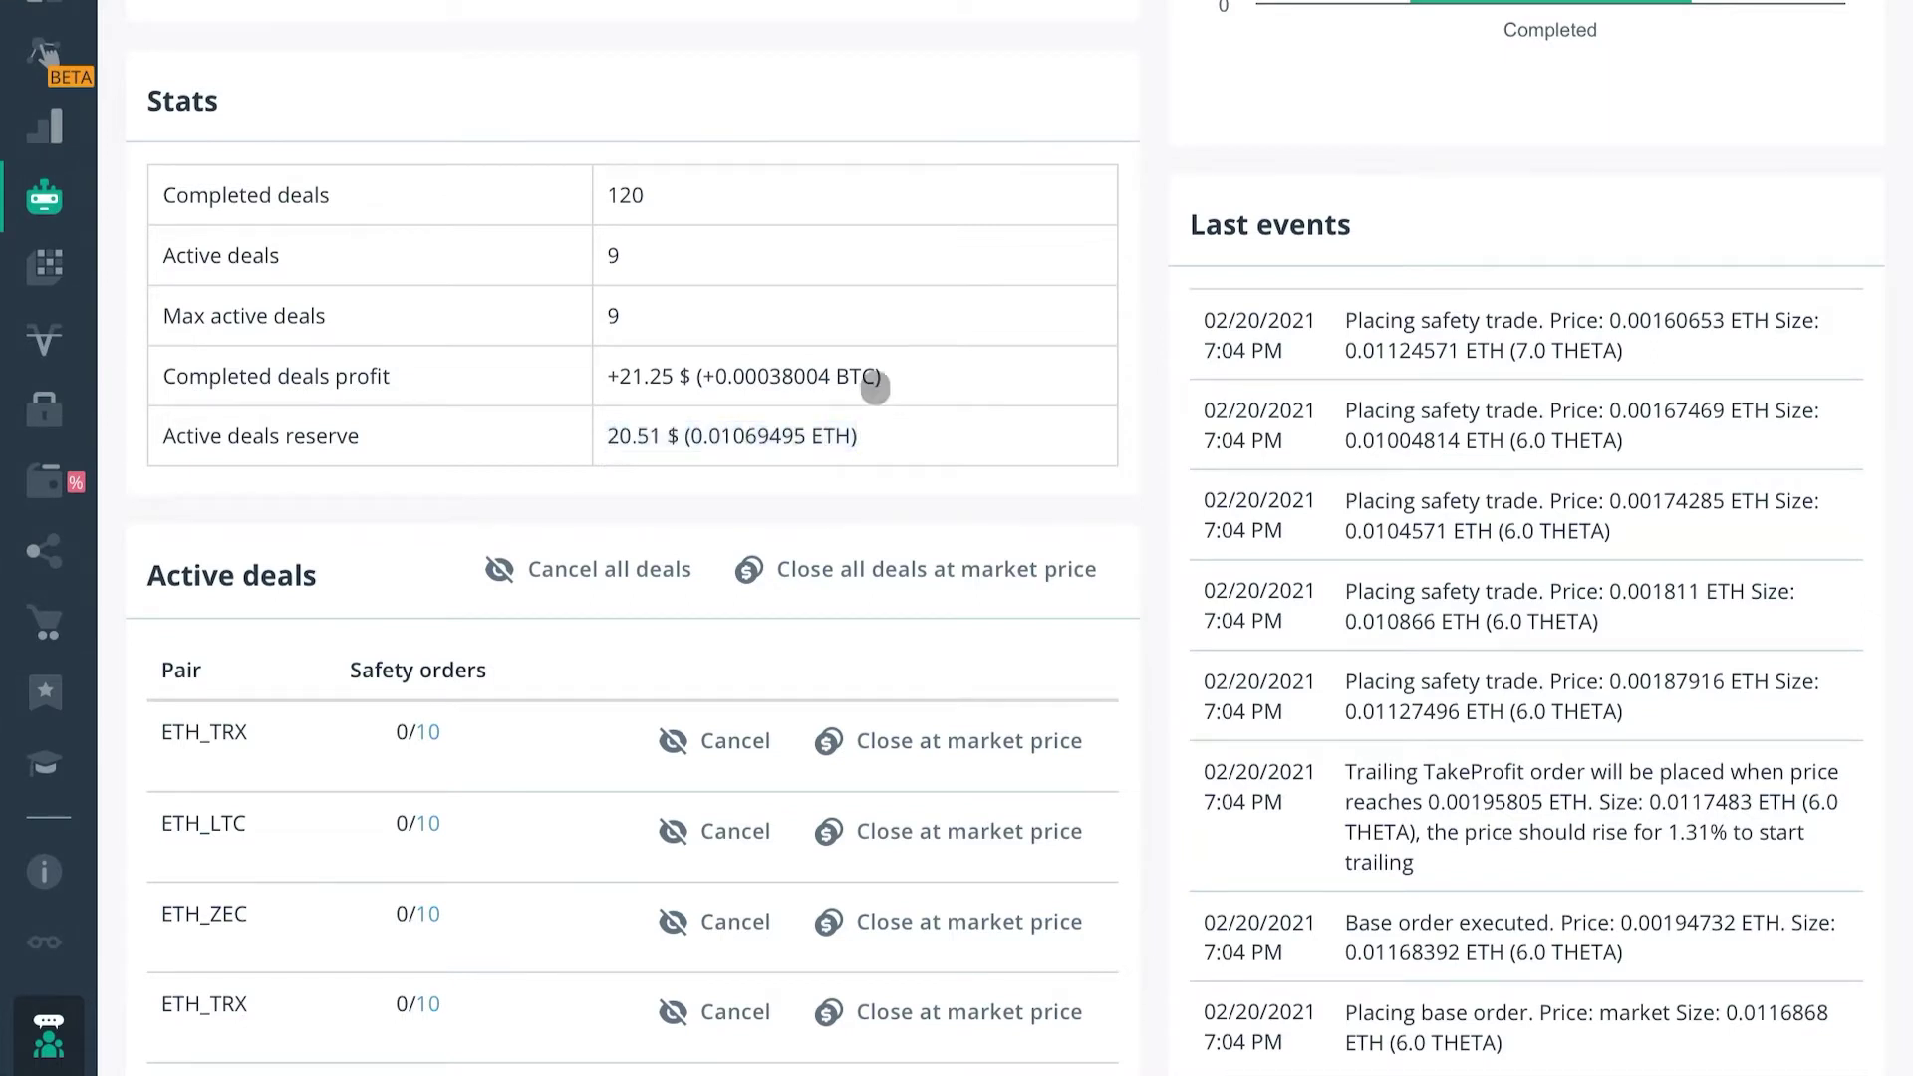
pyautogui.moveTo(611, 385); pyautogui.dragTo(825, 375)
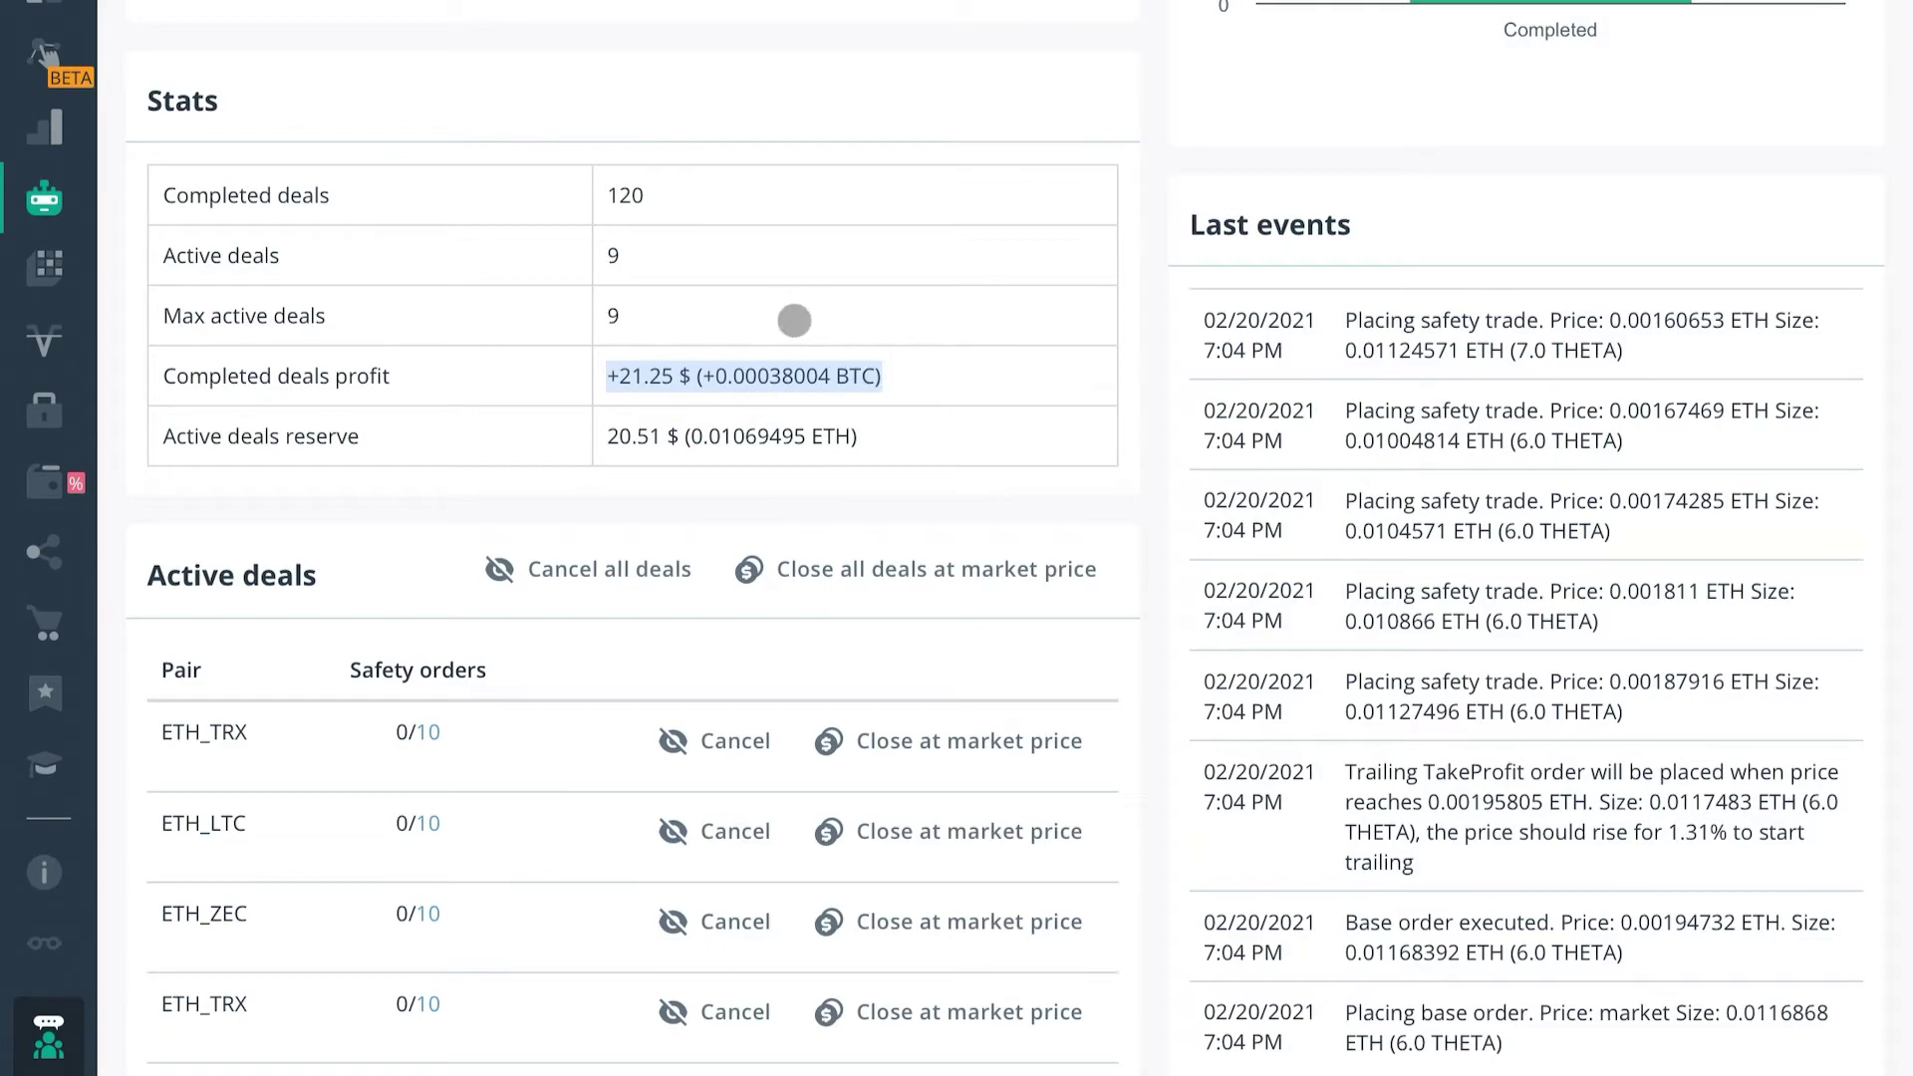
pyautogui.scroll(-1, 793, 320)
pyautogui.scroll(1, 787, 319)
pyautogui.scroll(2, 777, 327)
pyautogui.scroll(2, 775, 329)
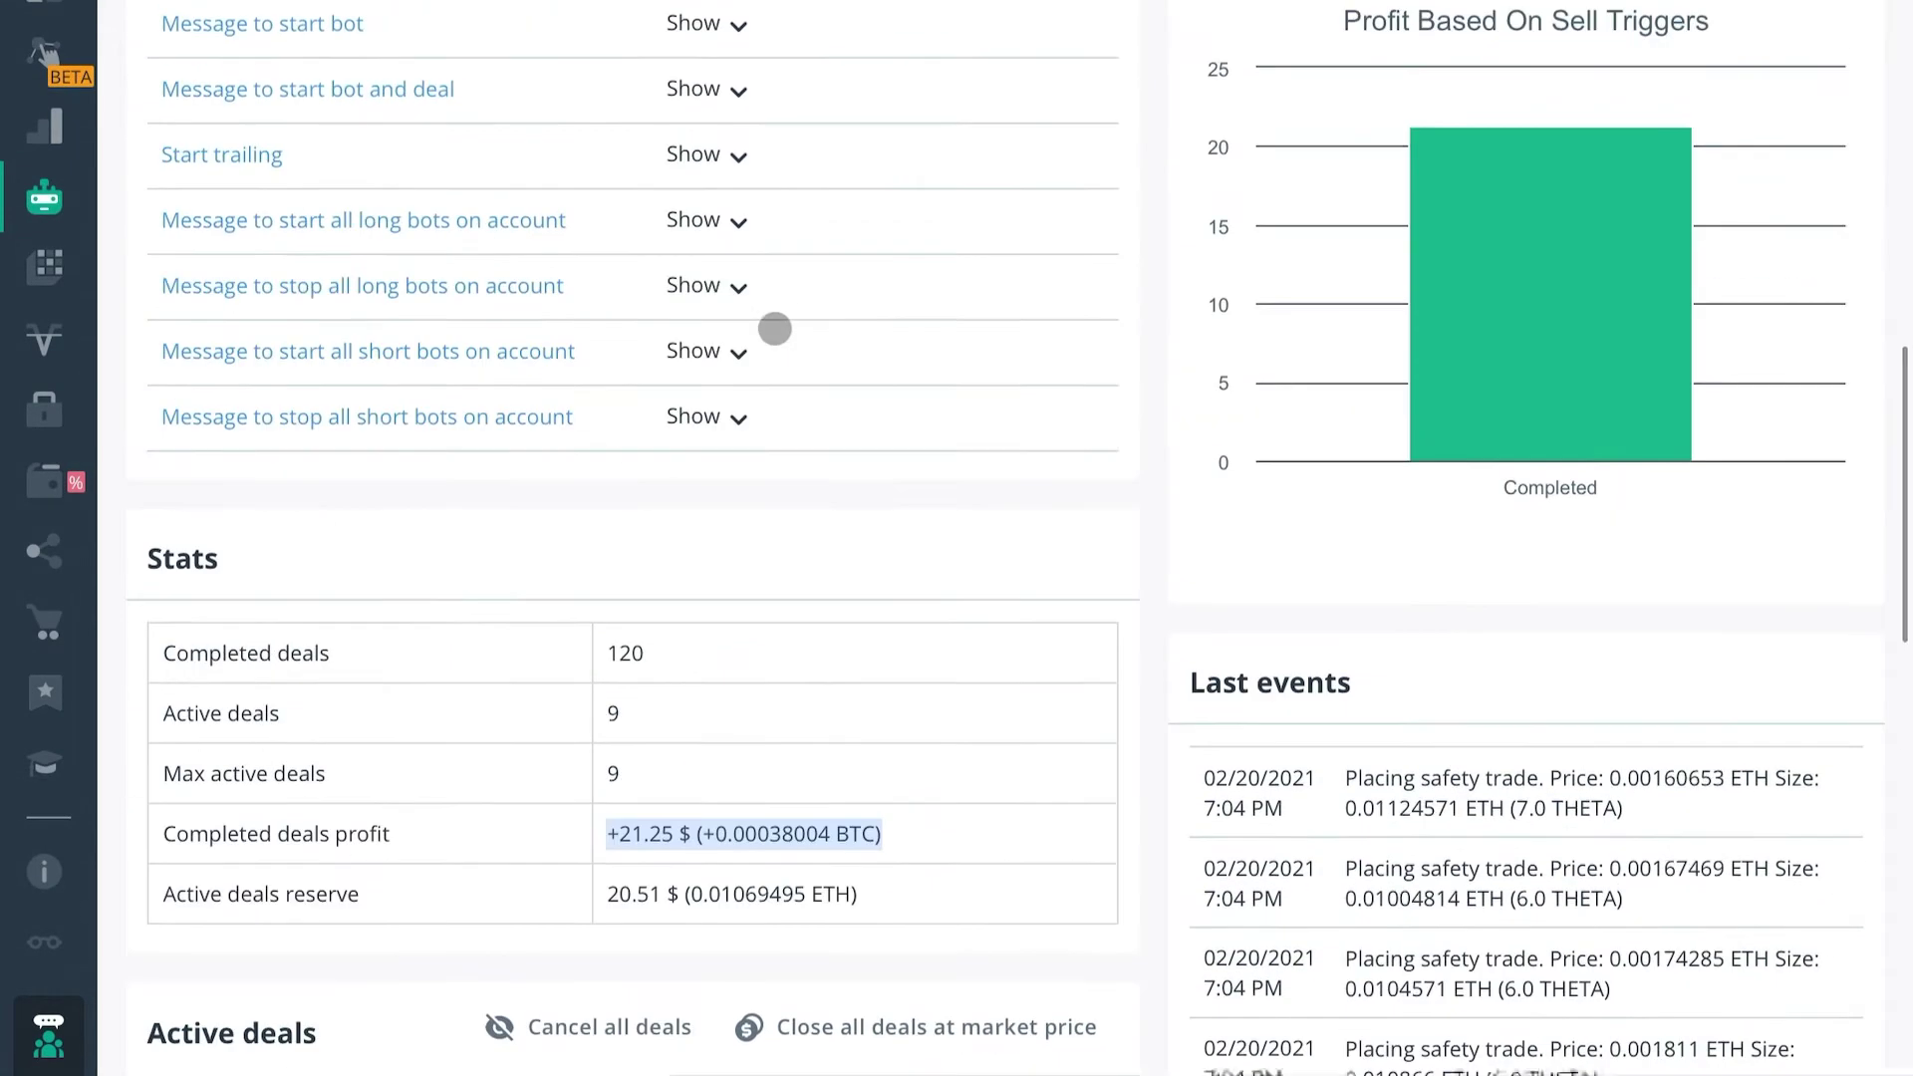
pyautogui.scroll(3, 774, 329)
pyautogui.scroll(5, 782, 338)
pyautogui.scroll(-1, 747, 439)
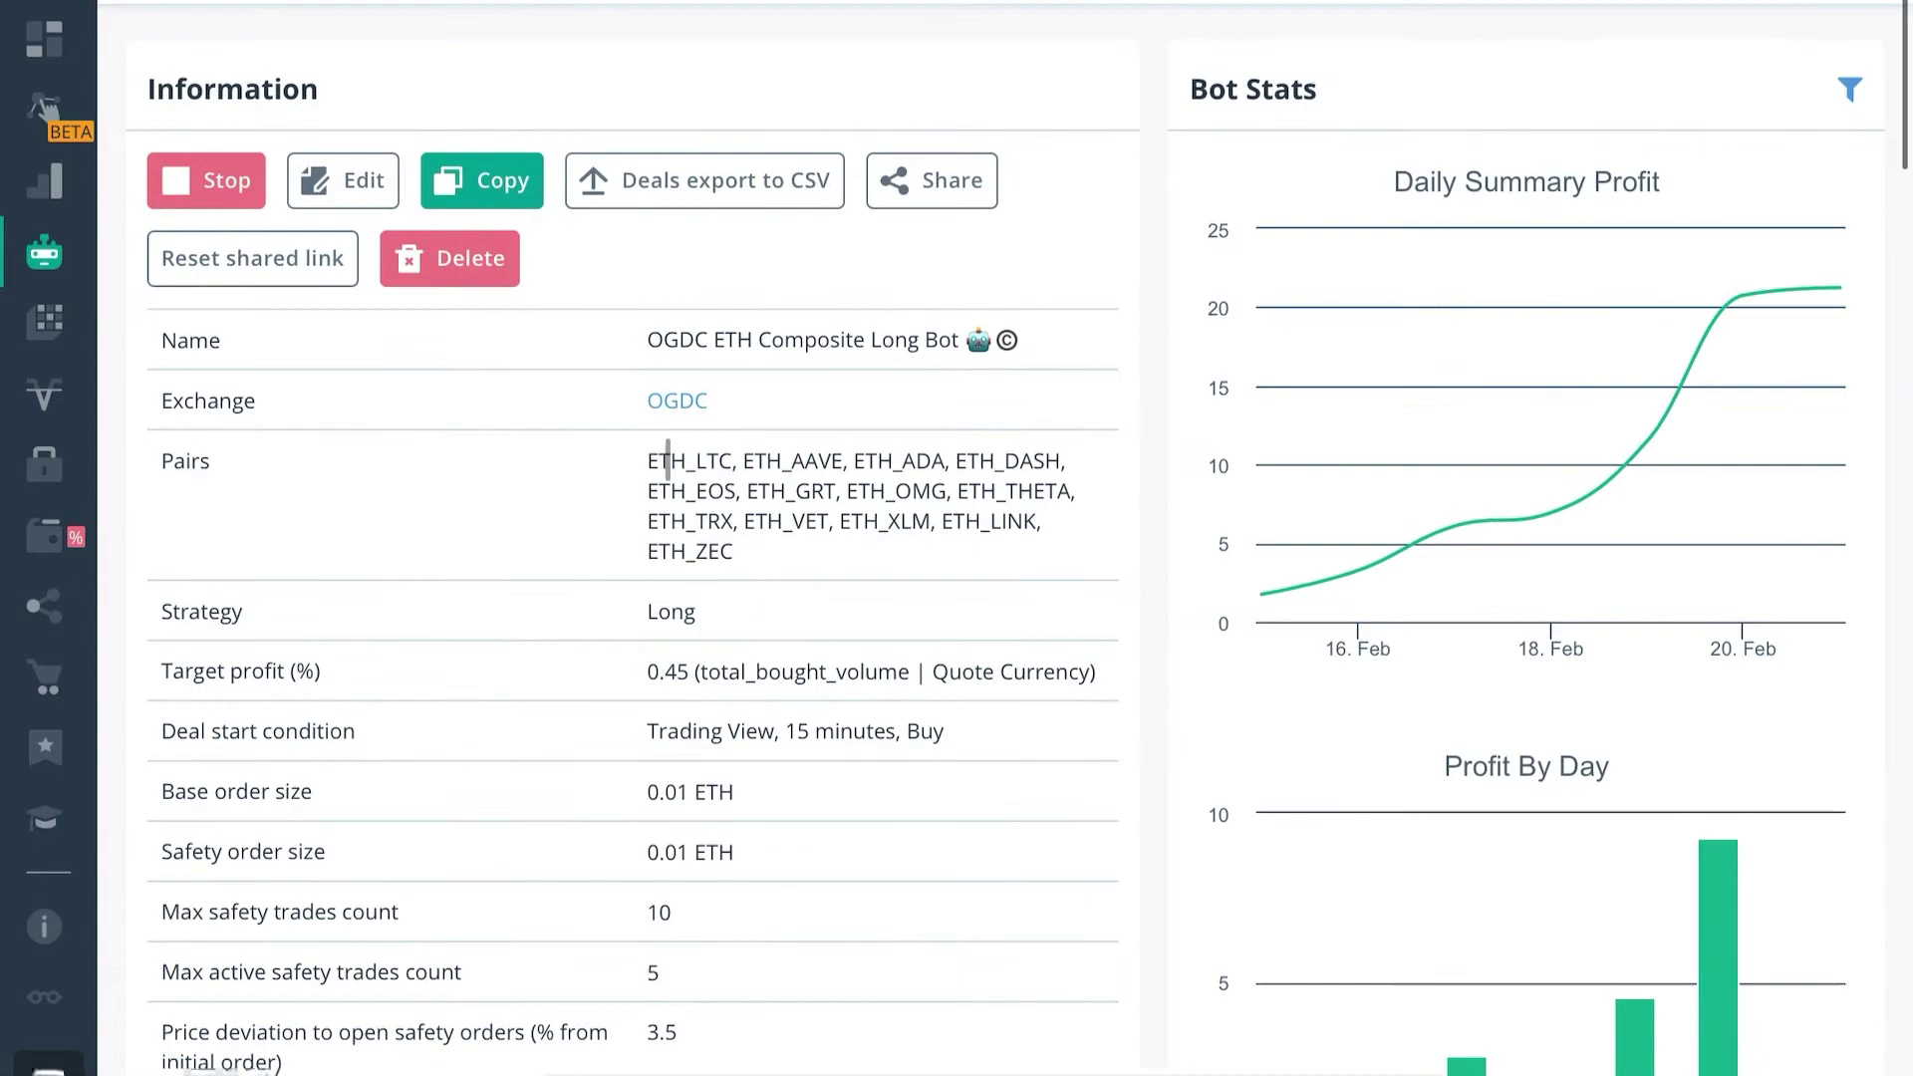
pyautogui.moveTo(652, 467); pyautogui.dragTo(734, 552)
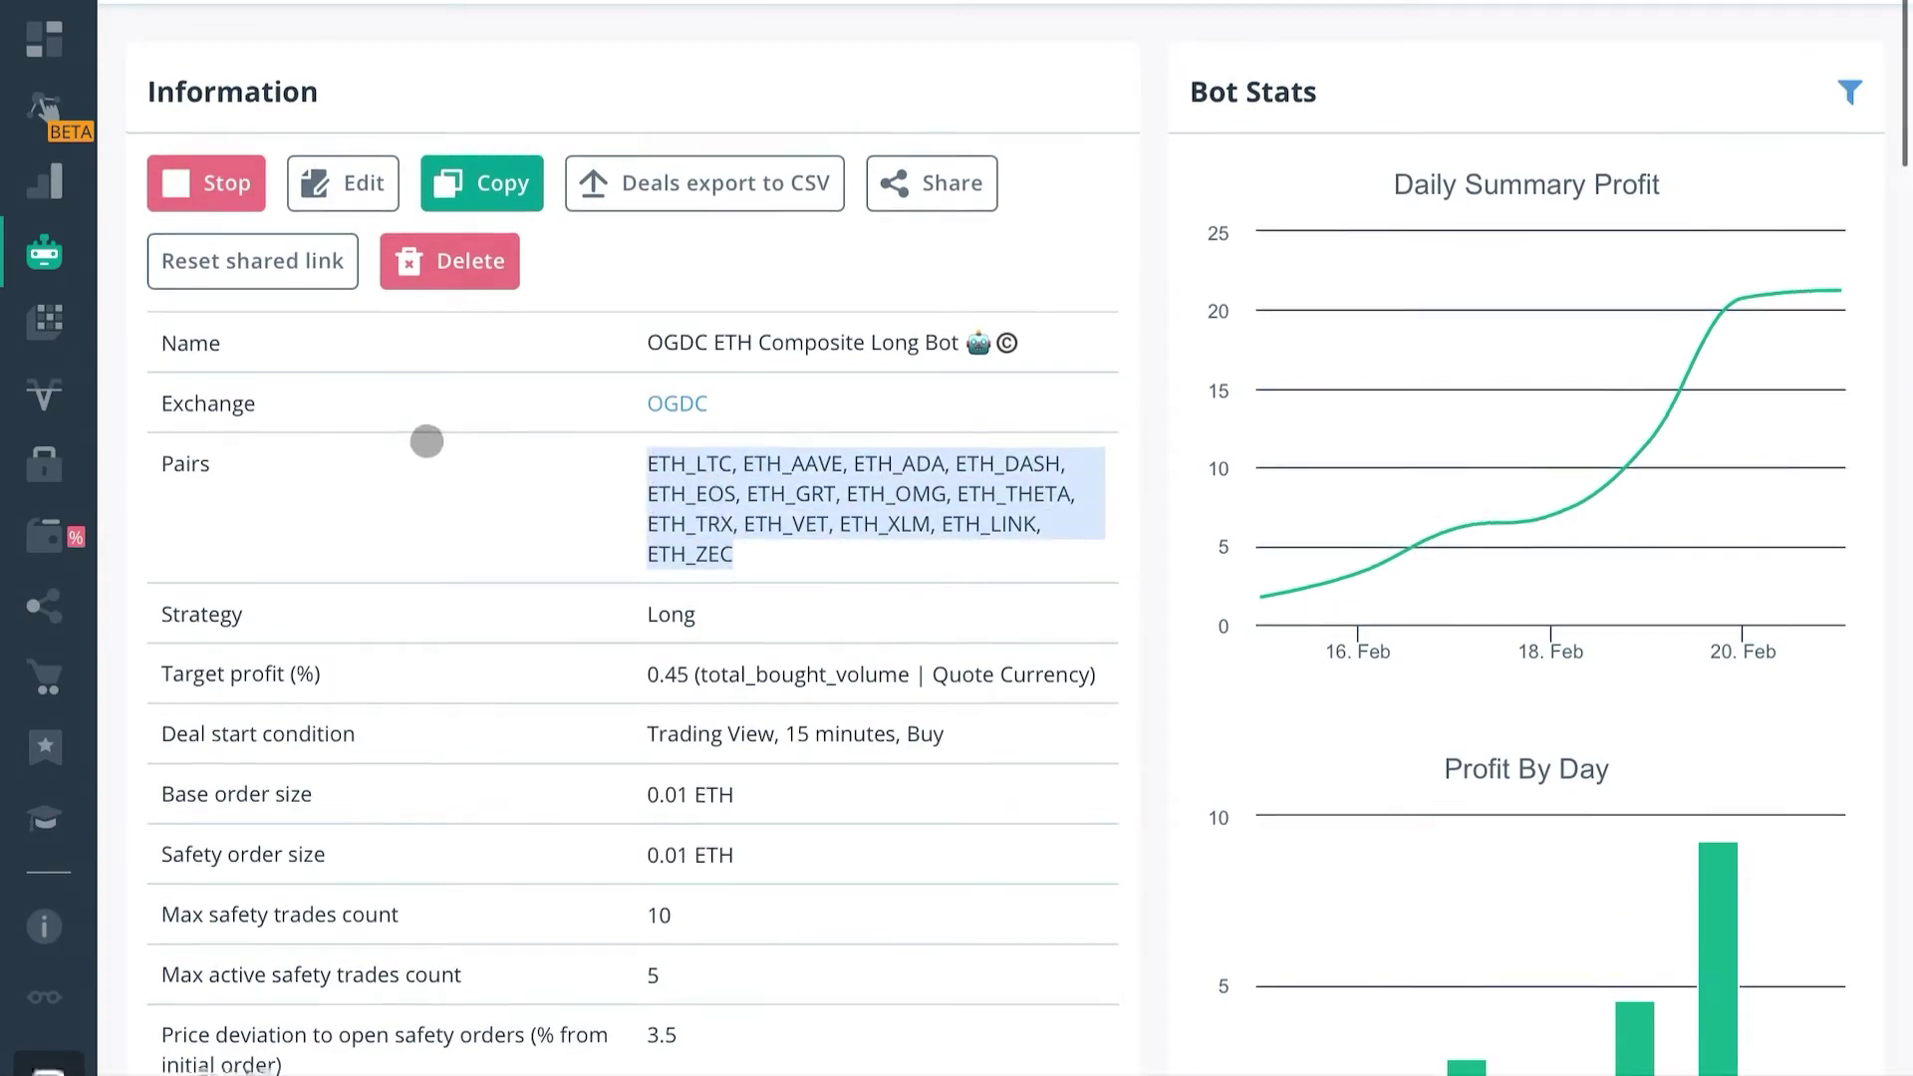
pyautogui.scroll(1, 425, 444)
pyautogui.scroll(-5, 424, 443)
pyautogui.scroll(-2, 429, 440)
pyautogui.scroll(6, 427, 440)
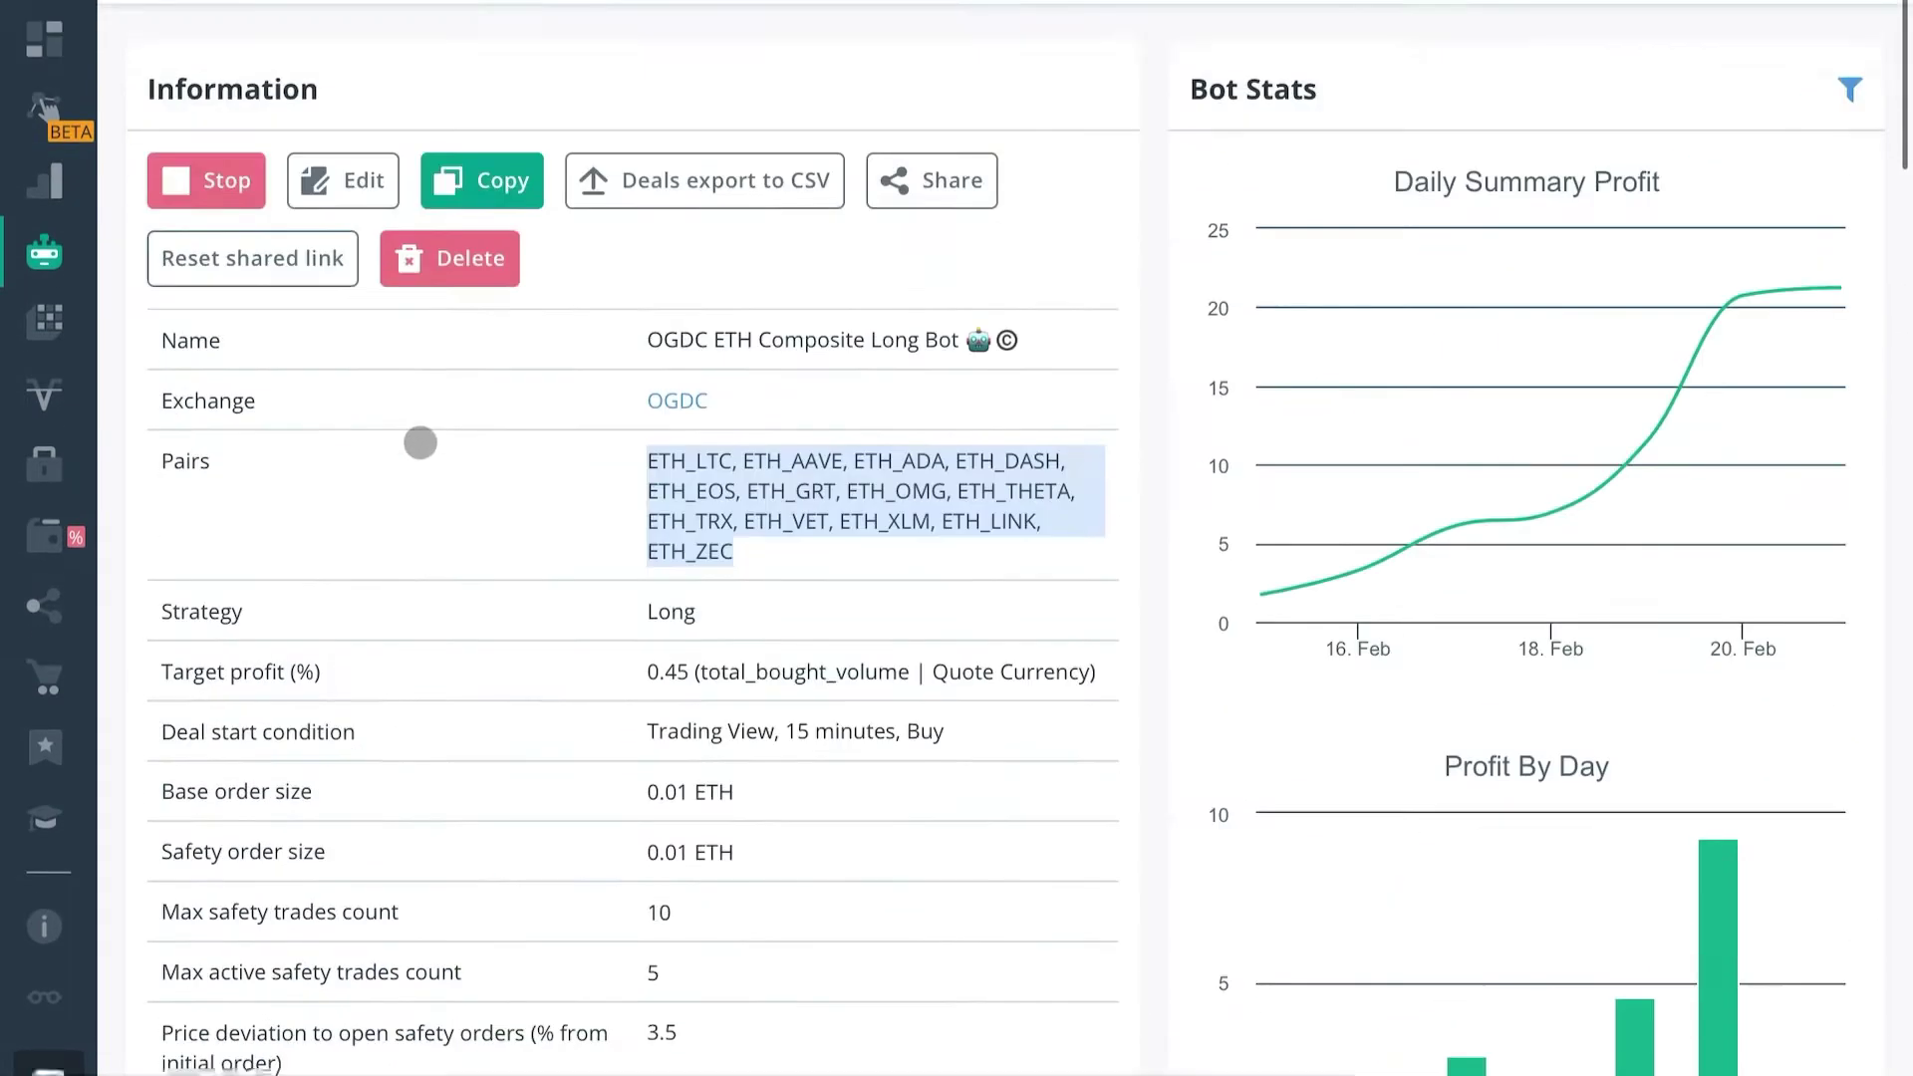
# Expand the sidebar and go to DCA Bot > My Deals overview.
pyautogui.click(83, 766)
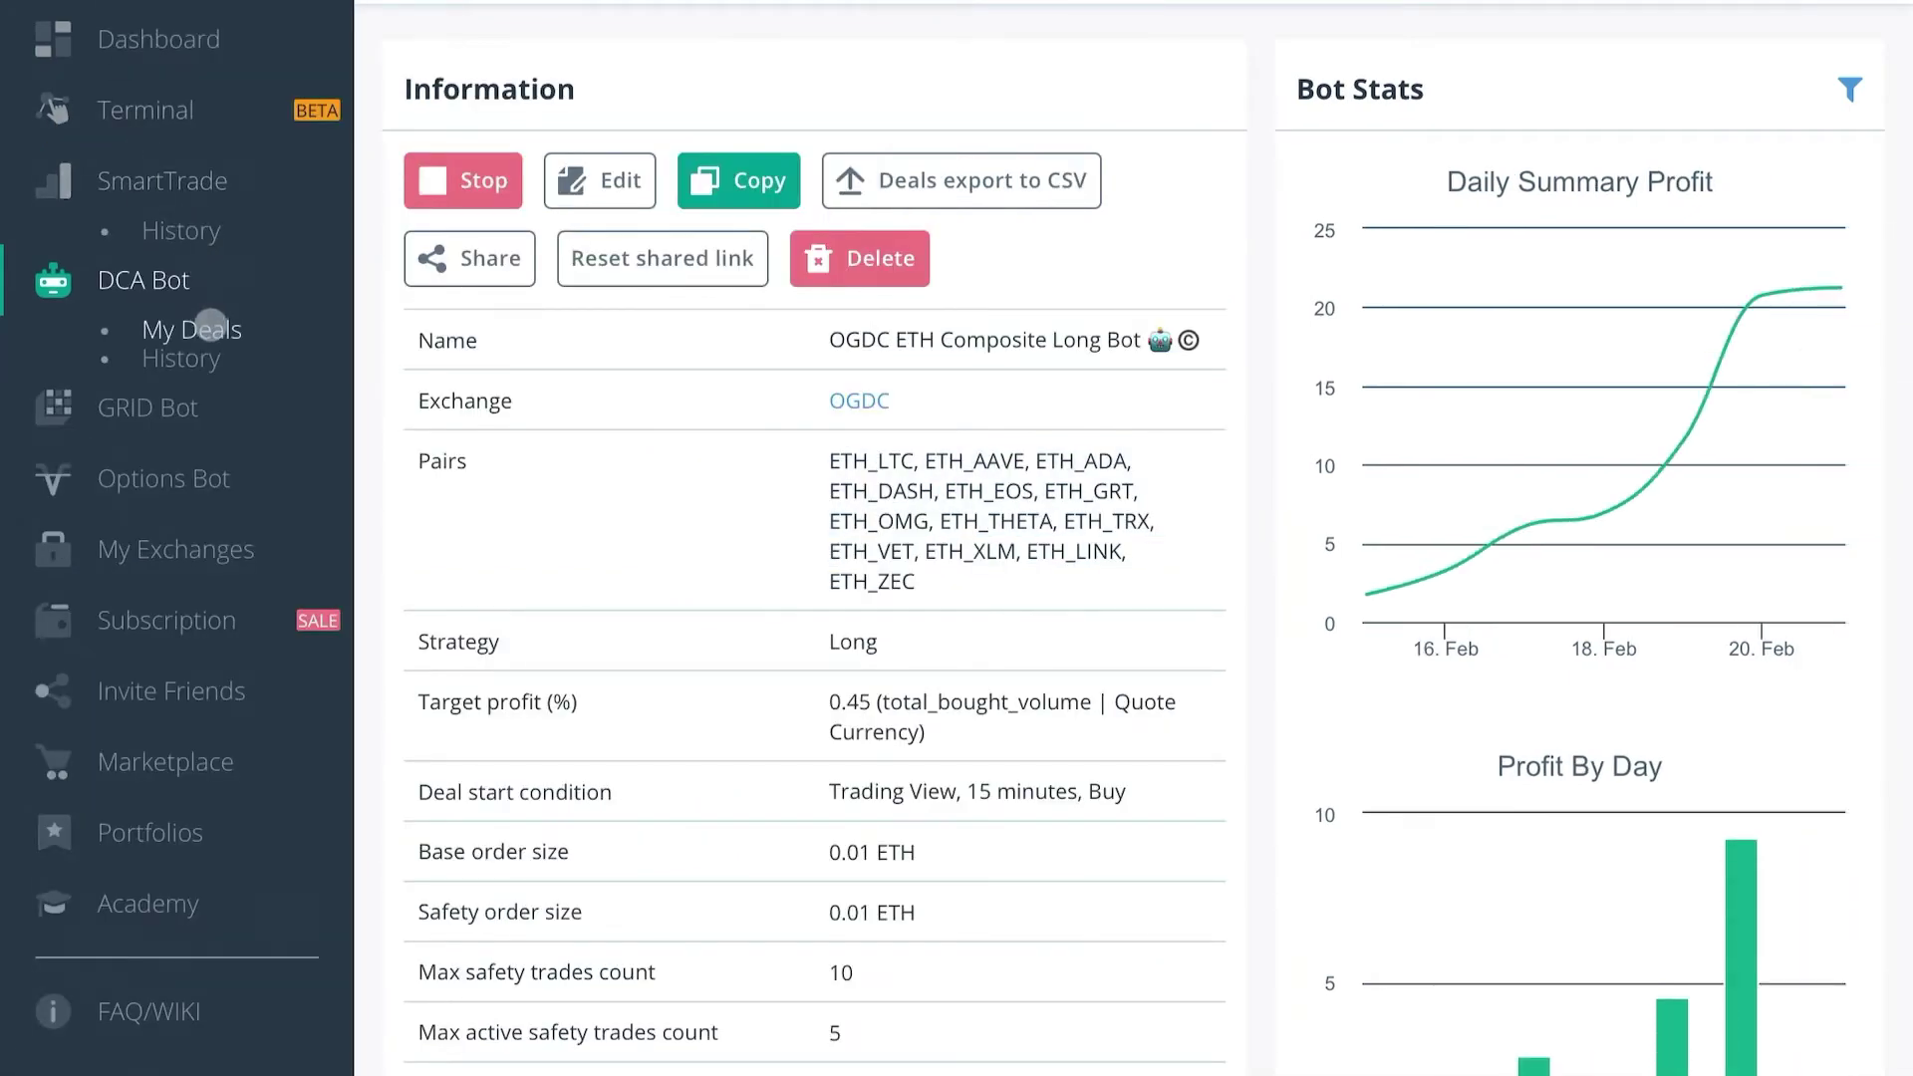
pyautogui.click(211, 326)
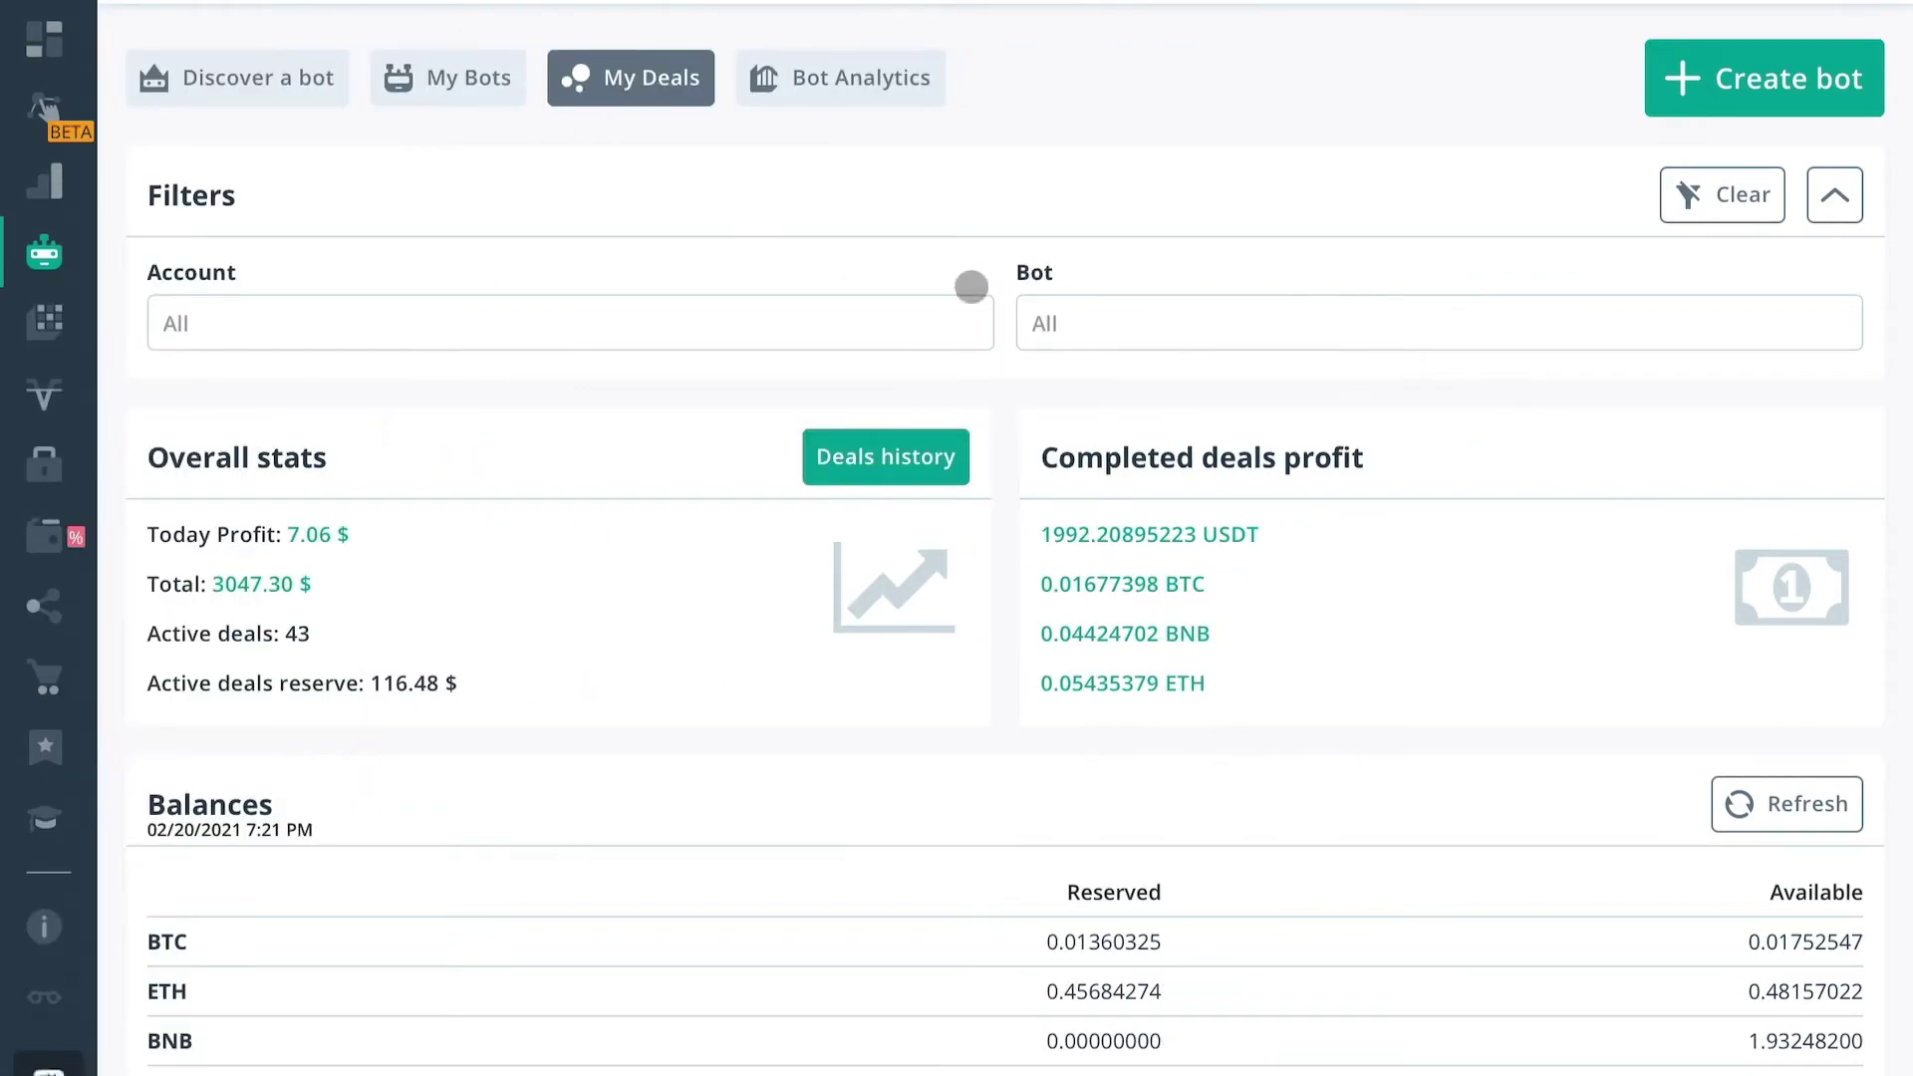
pyautogui.scroll(-3, 976, 448)
pyautogui.scroll(-3, 975, 460)
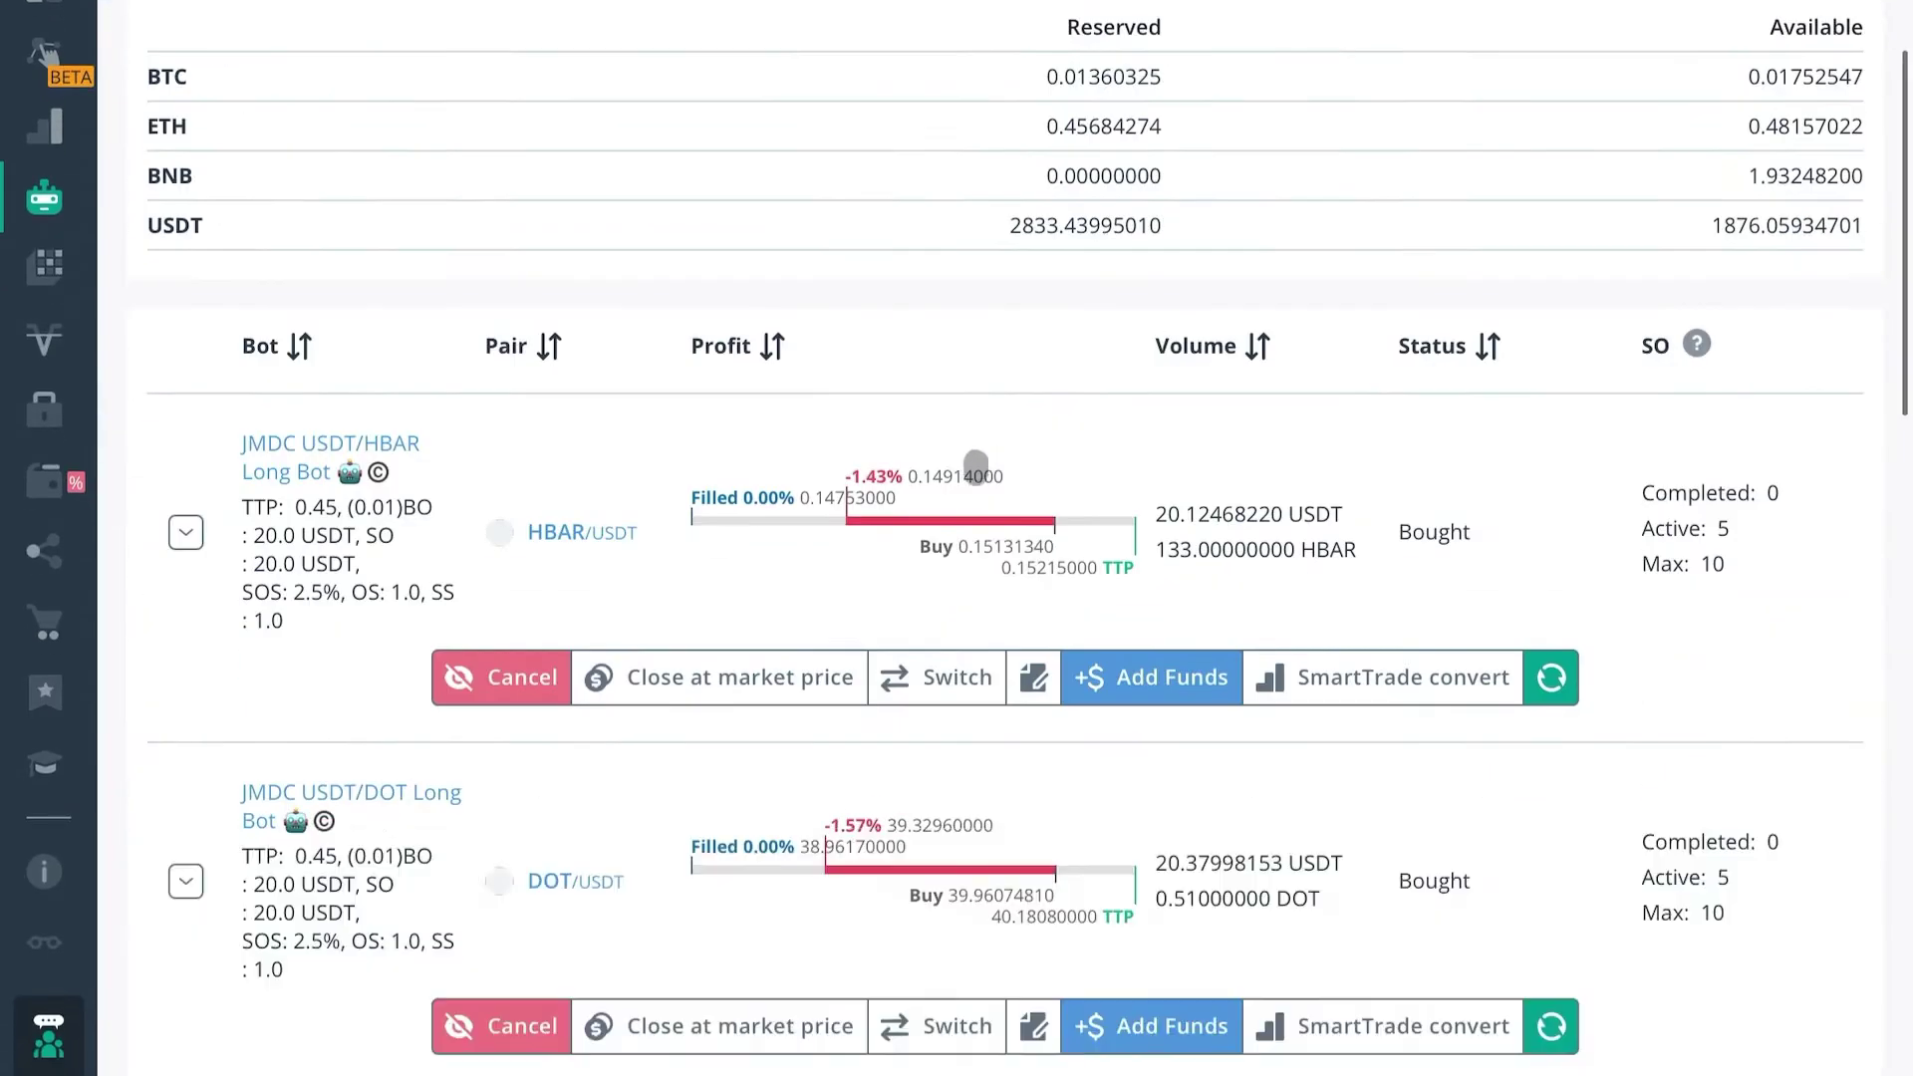
pyautogui.scroll(-1, 975, 464)
pyautogui.scroll(-1, 976, 463)
pyautogui.scroll(-1, 967, 449)
pyautogui.scroll(-3, 941, 284)
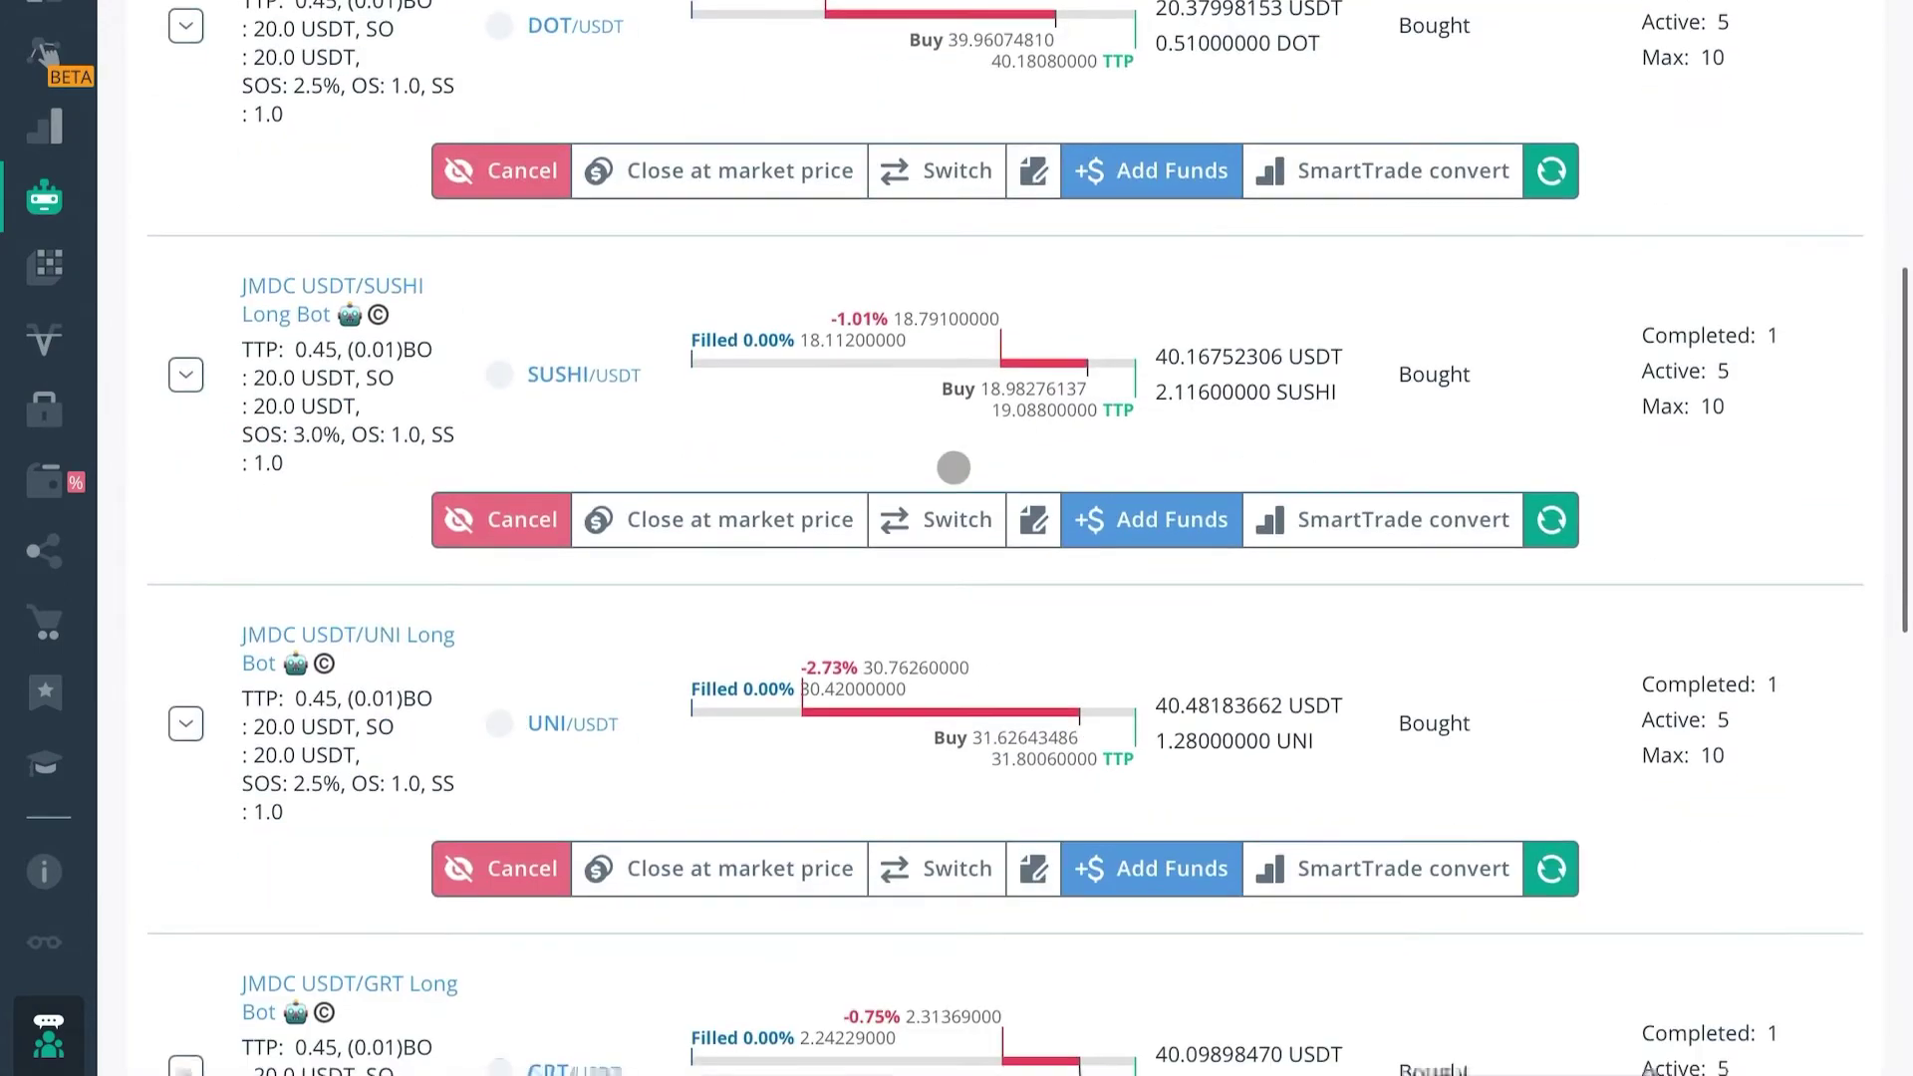
pyautogui.scroll(-1, 371, 452)
pyautogui.scroll(-1, 362, 513)
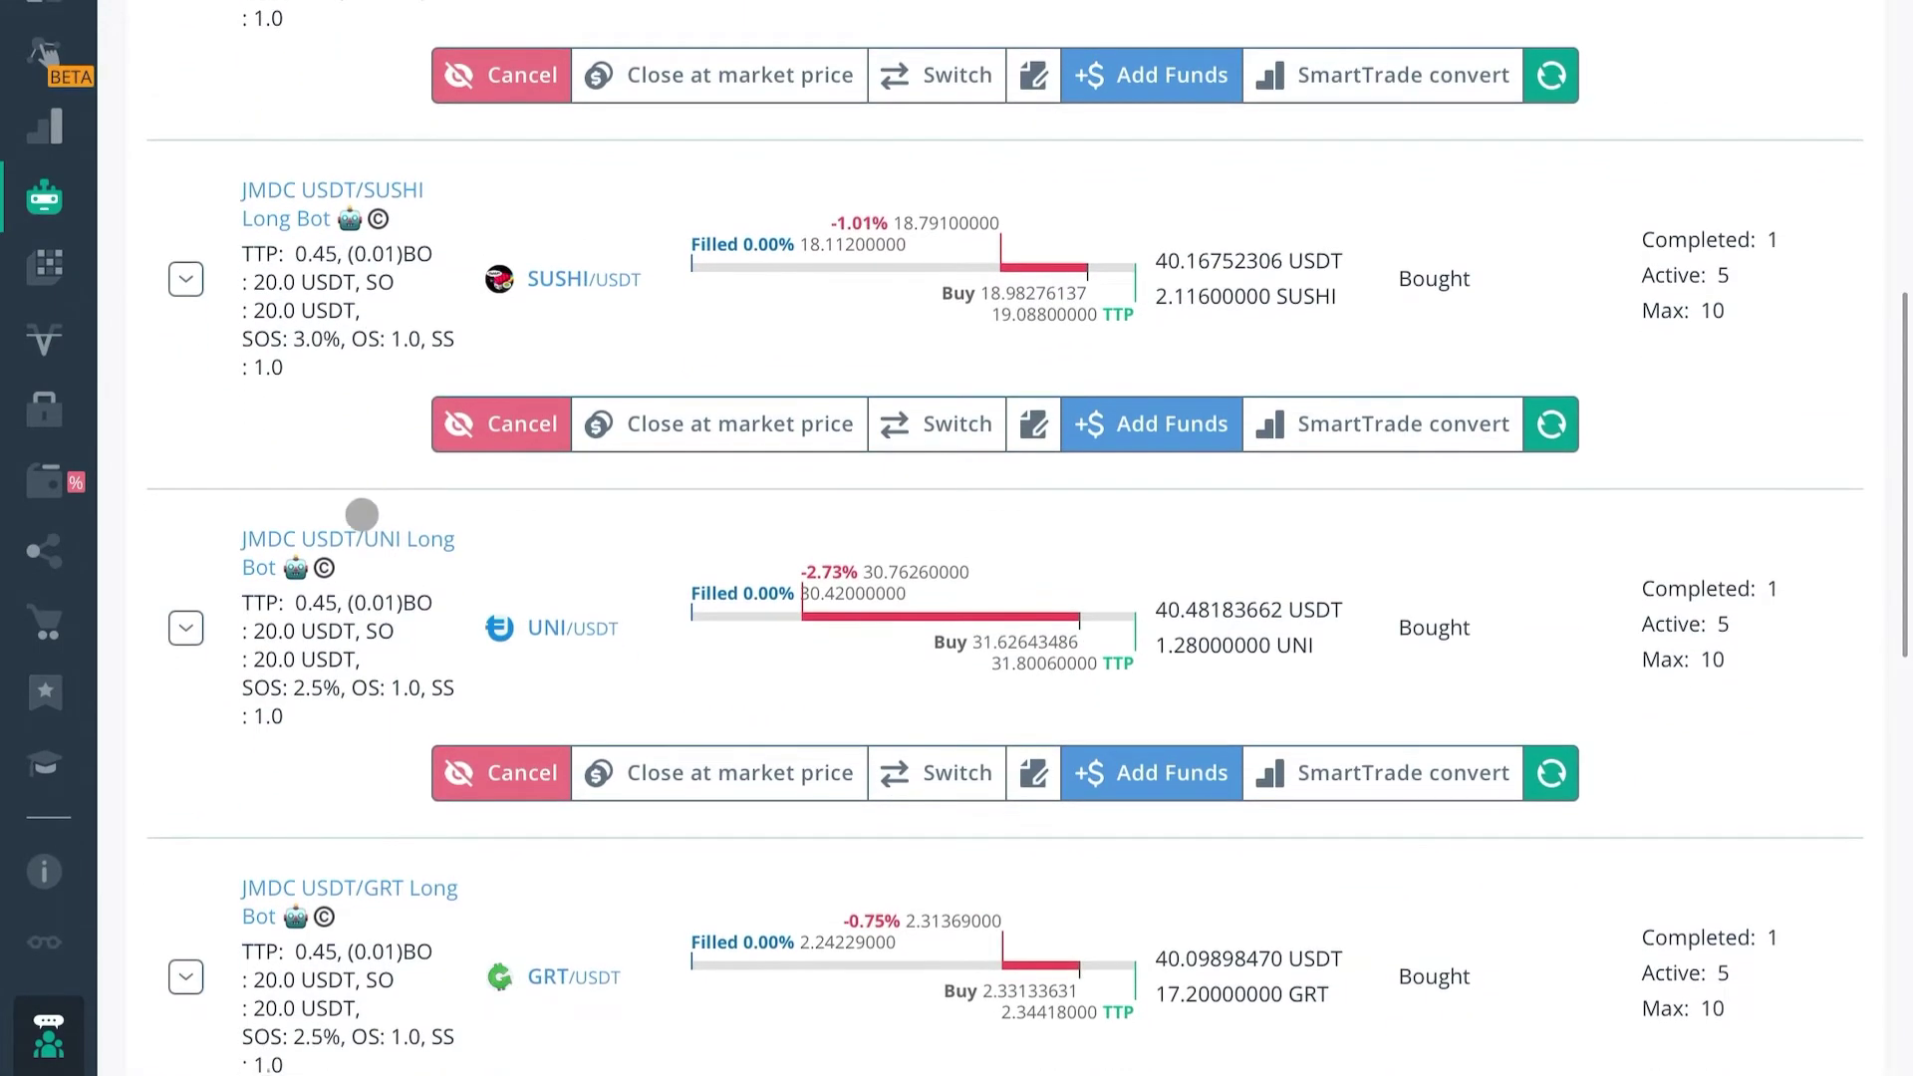
pyautogui.scroll(-2, 355, 558)
pyautogui.scroll(-1, 355, 559)
pyautogui.scroll(-1, 359, 568)
pyautogui.scroll(-2, 329, 539)
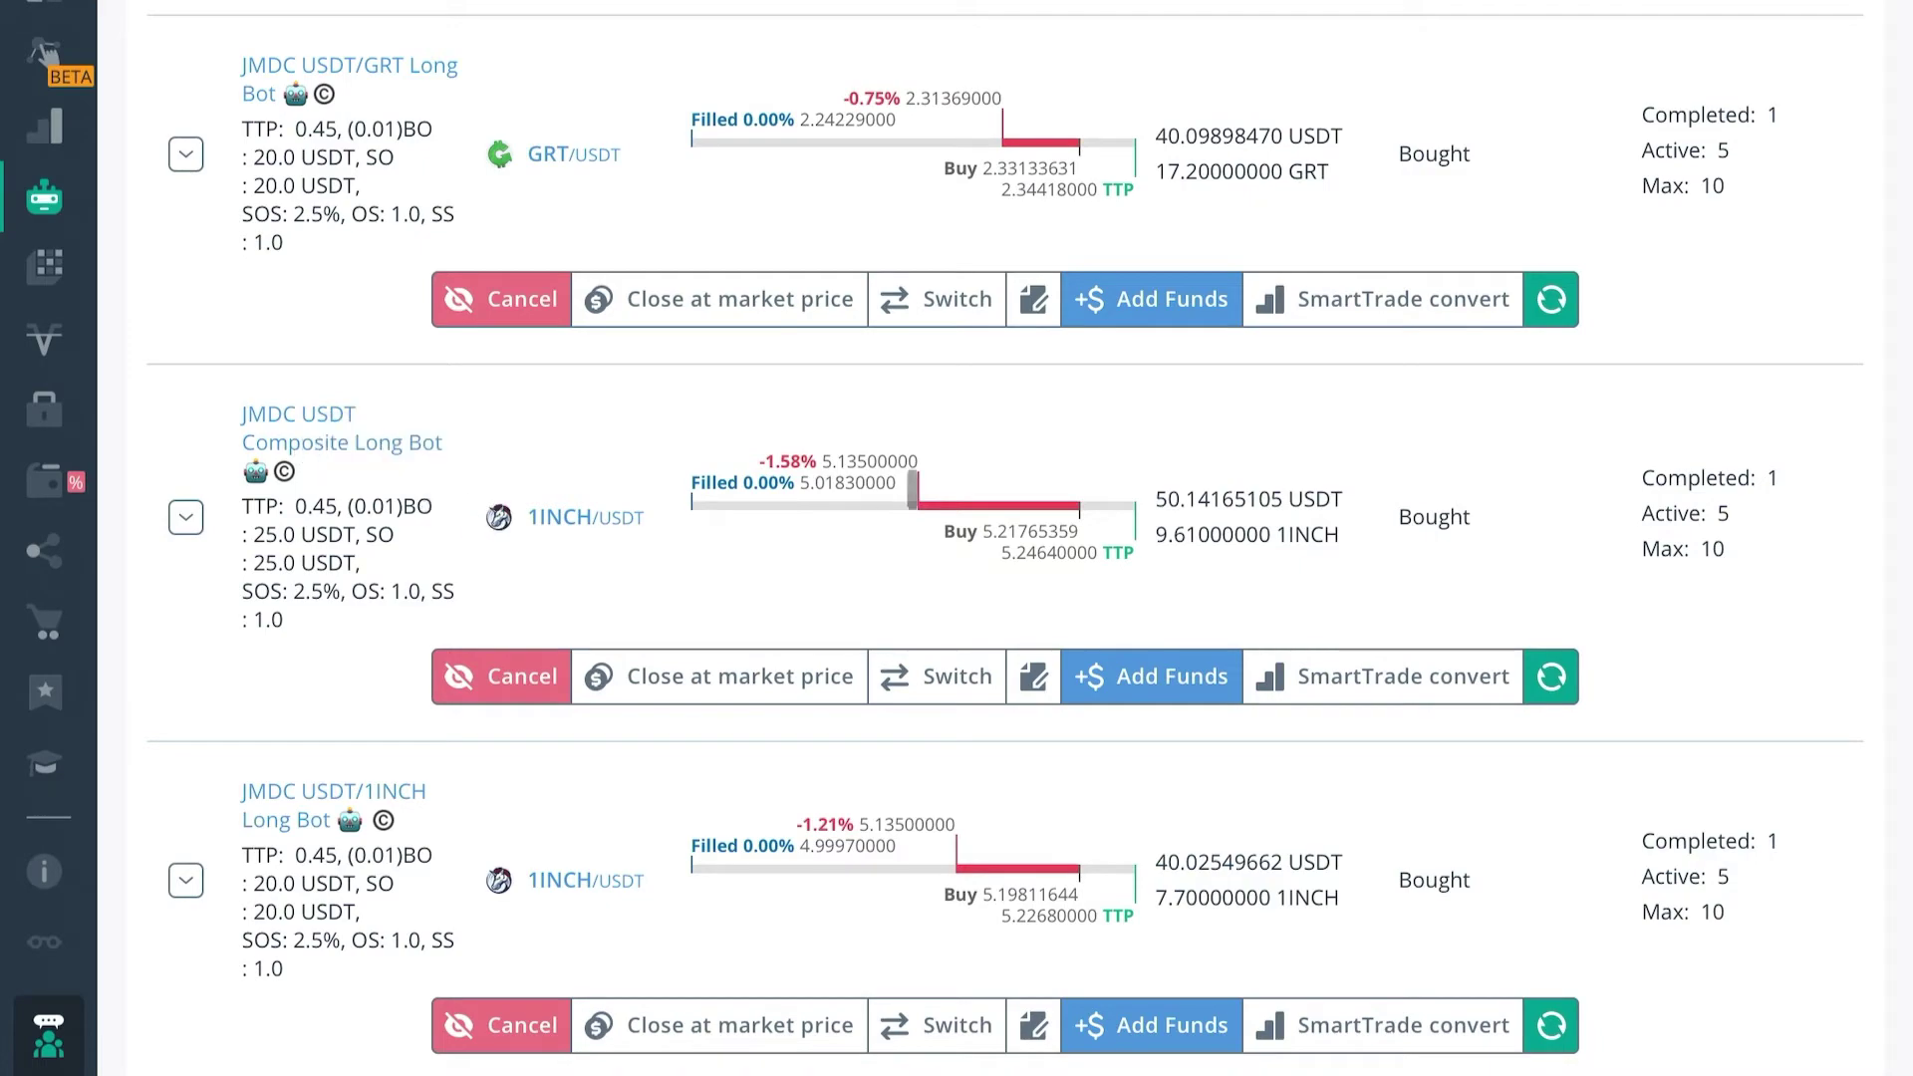
pyautogui.scroll(-3, 1132, 863)
pyautogui.scroll(-2, 1131, 821)
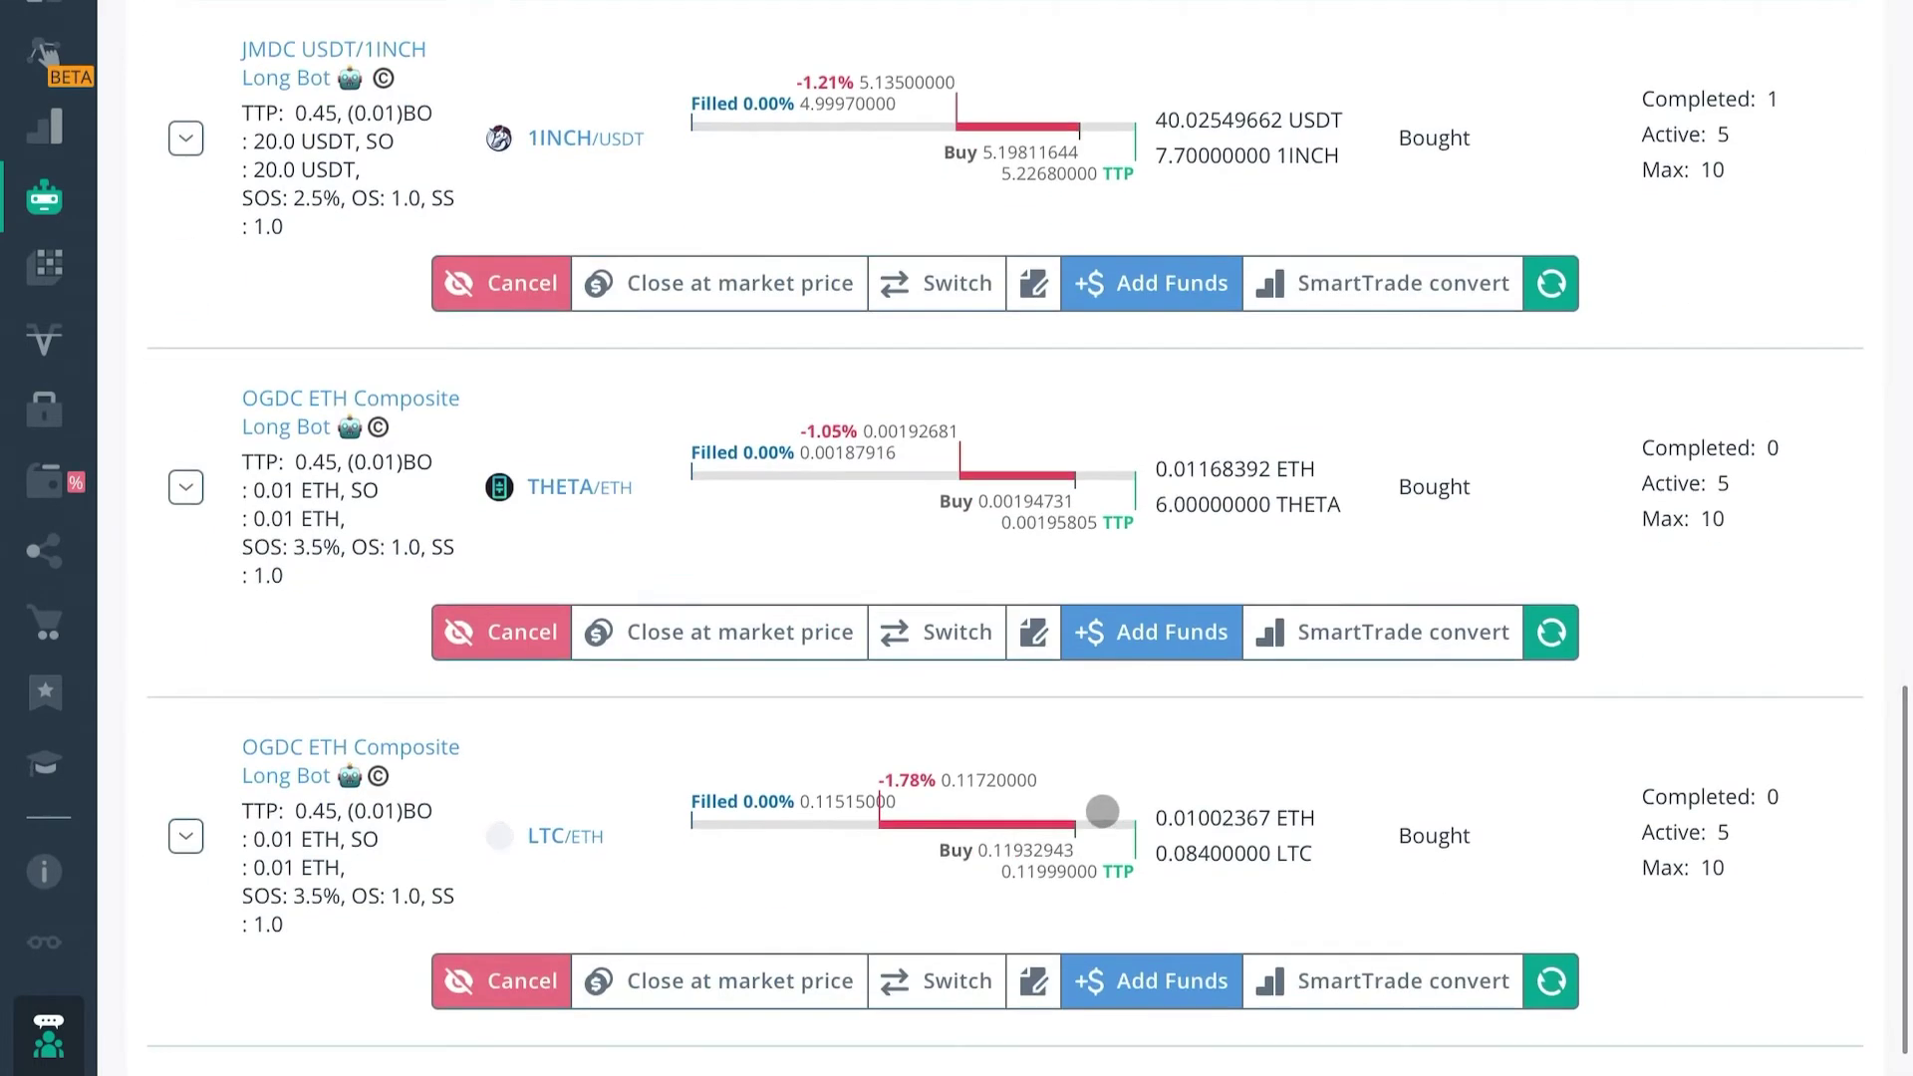
pyautogui.scroll(-4, 1102, 803)
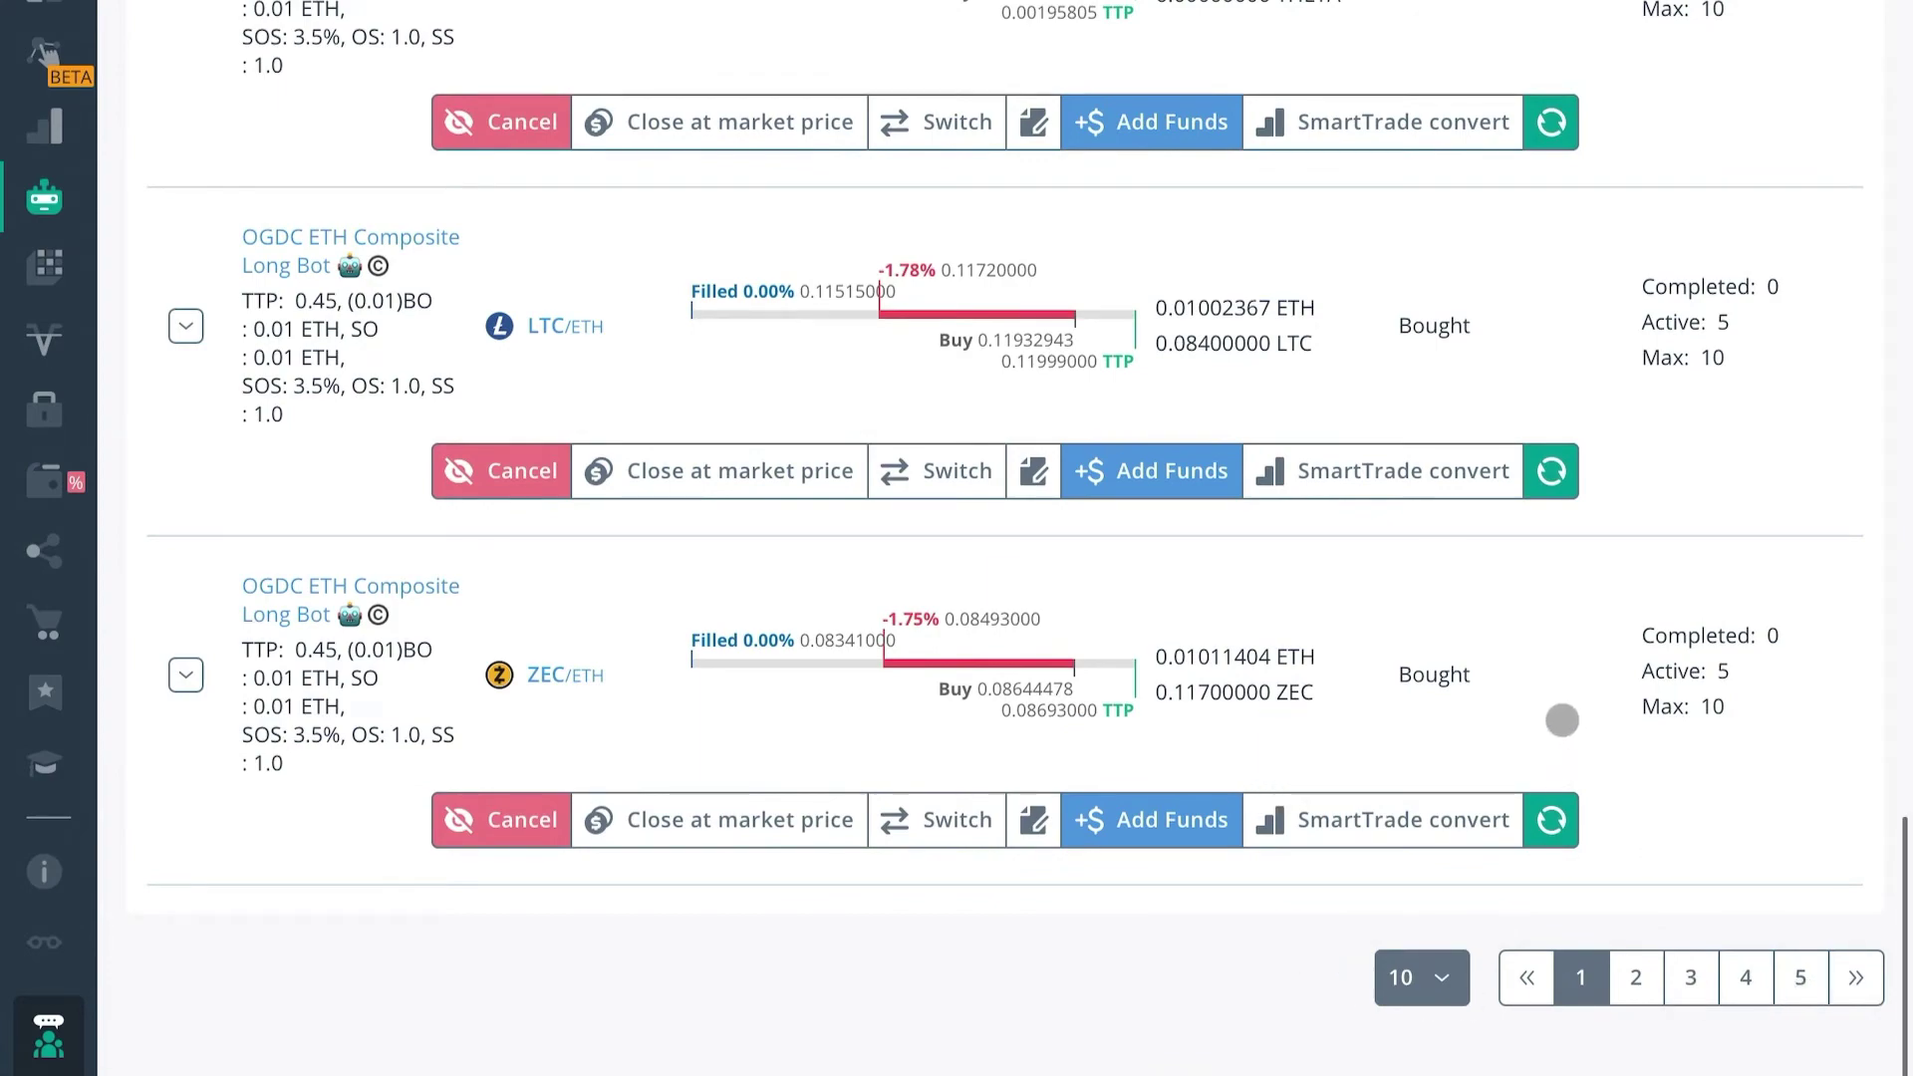
pyautogui.scroll(5, 1555, 672)
pyautogui.scroll(5, 1538, 597)
pyautogui.scroll(5, 1515, 572)
pyautogui.scroll(10, 1474, 577)
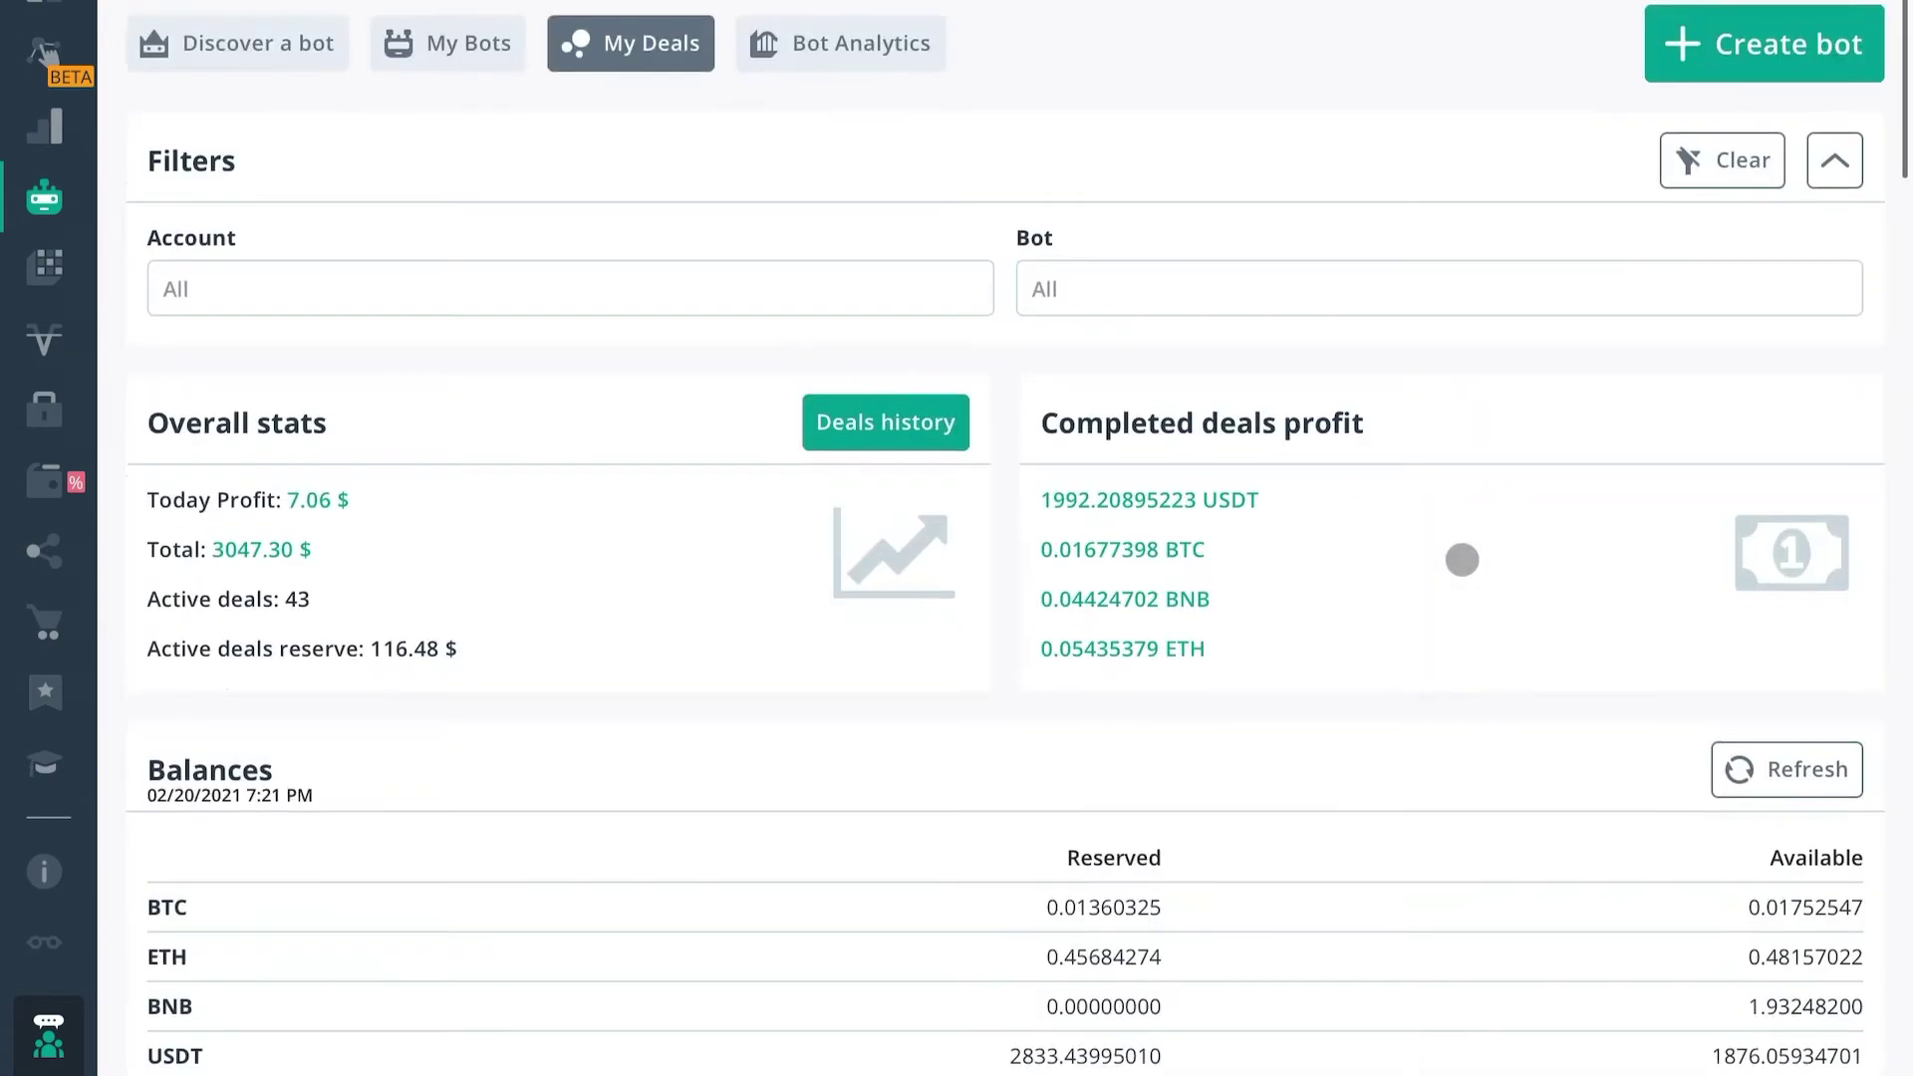
pyautogui.click(1254, 275)
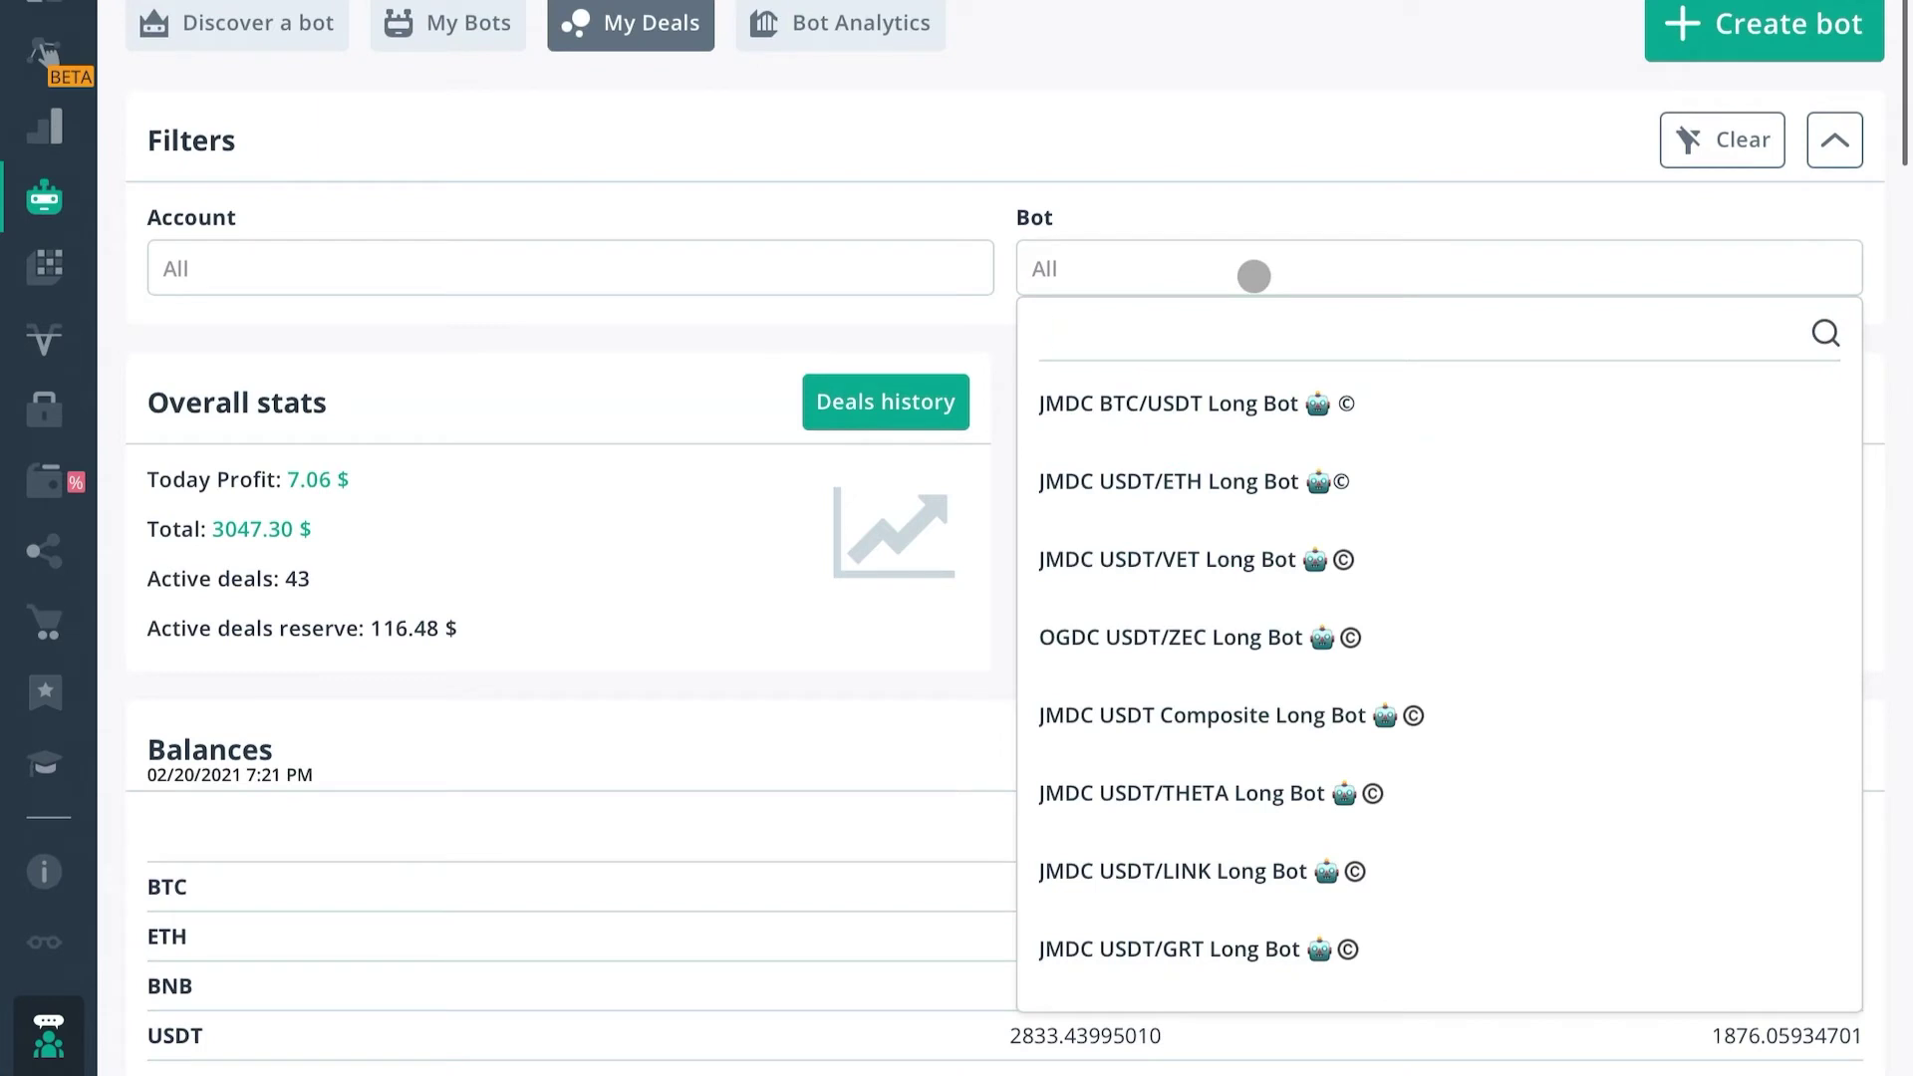
pyautogui.write('composite')
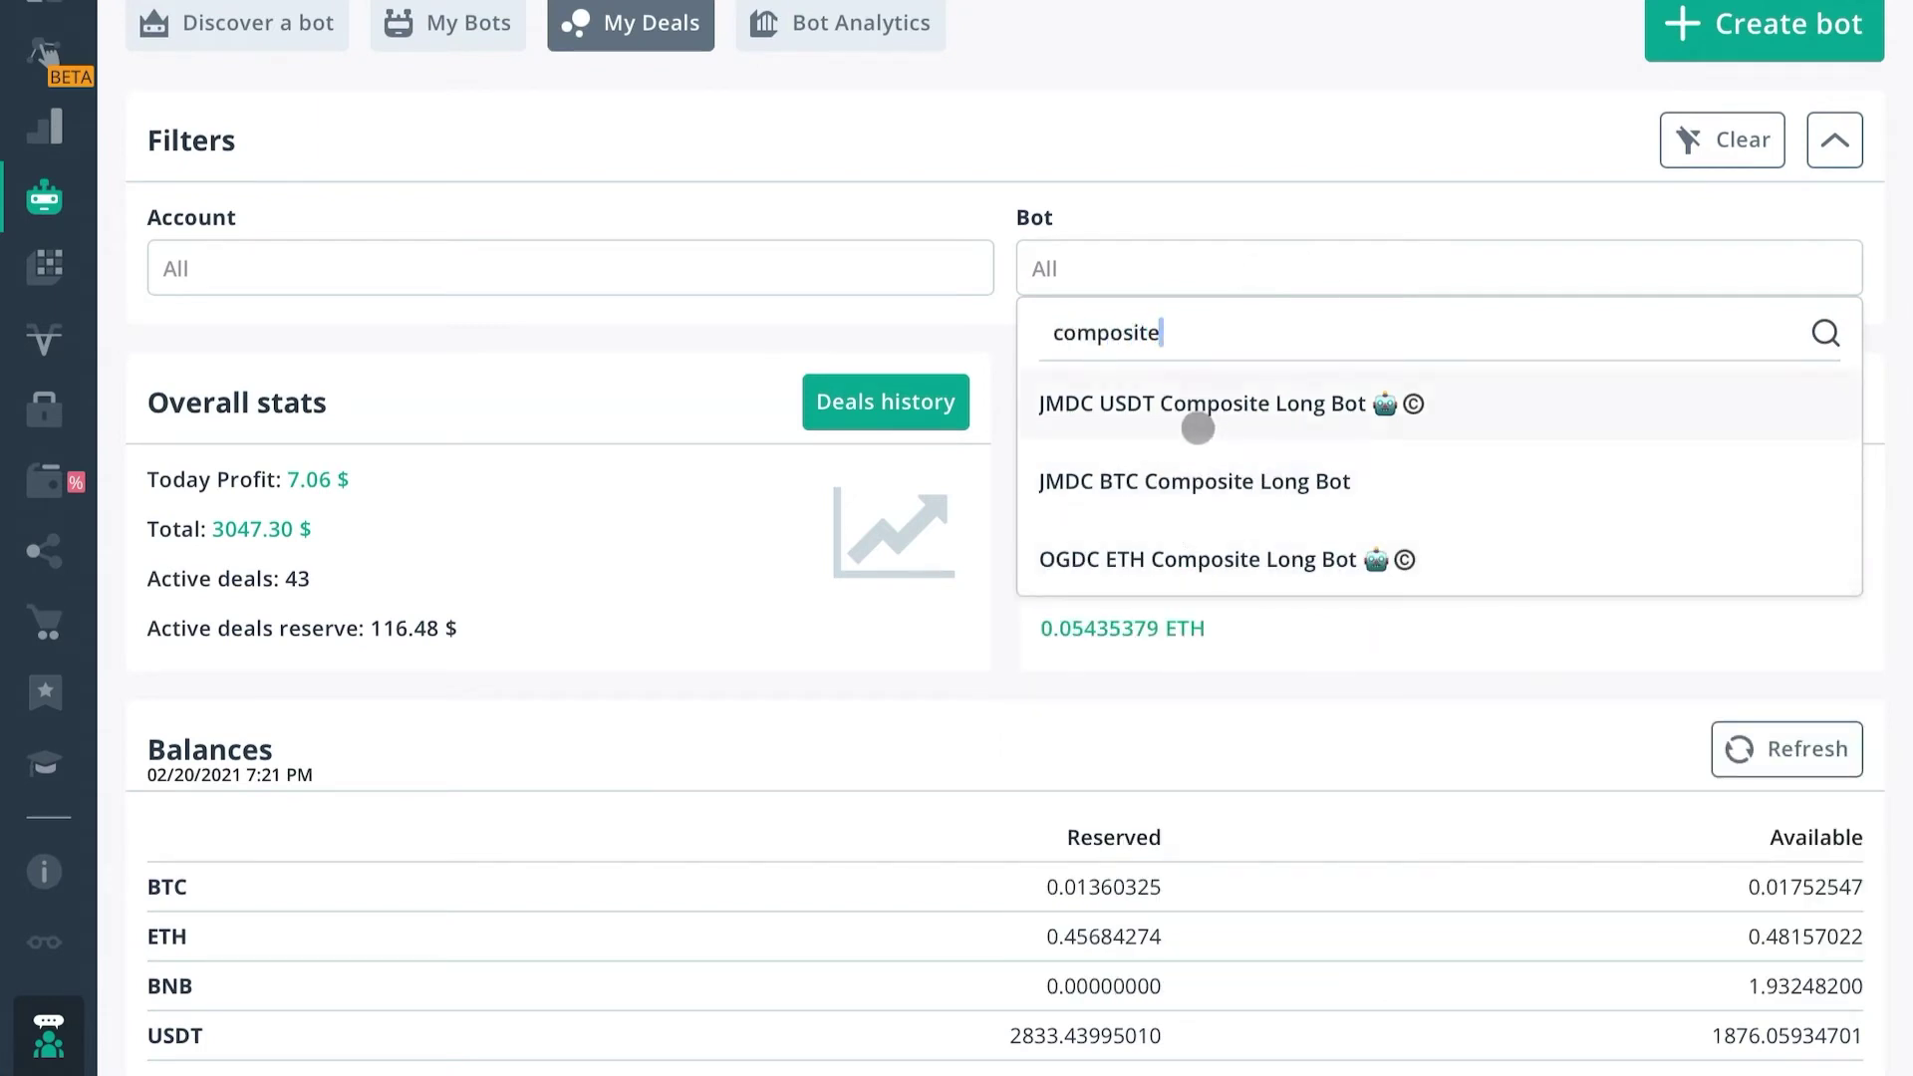
pyautogui.click(1275, 562)
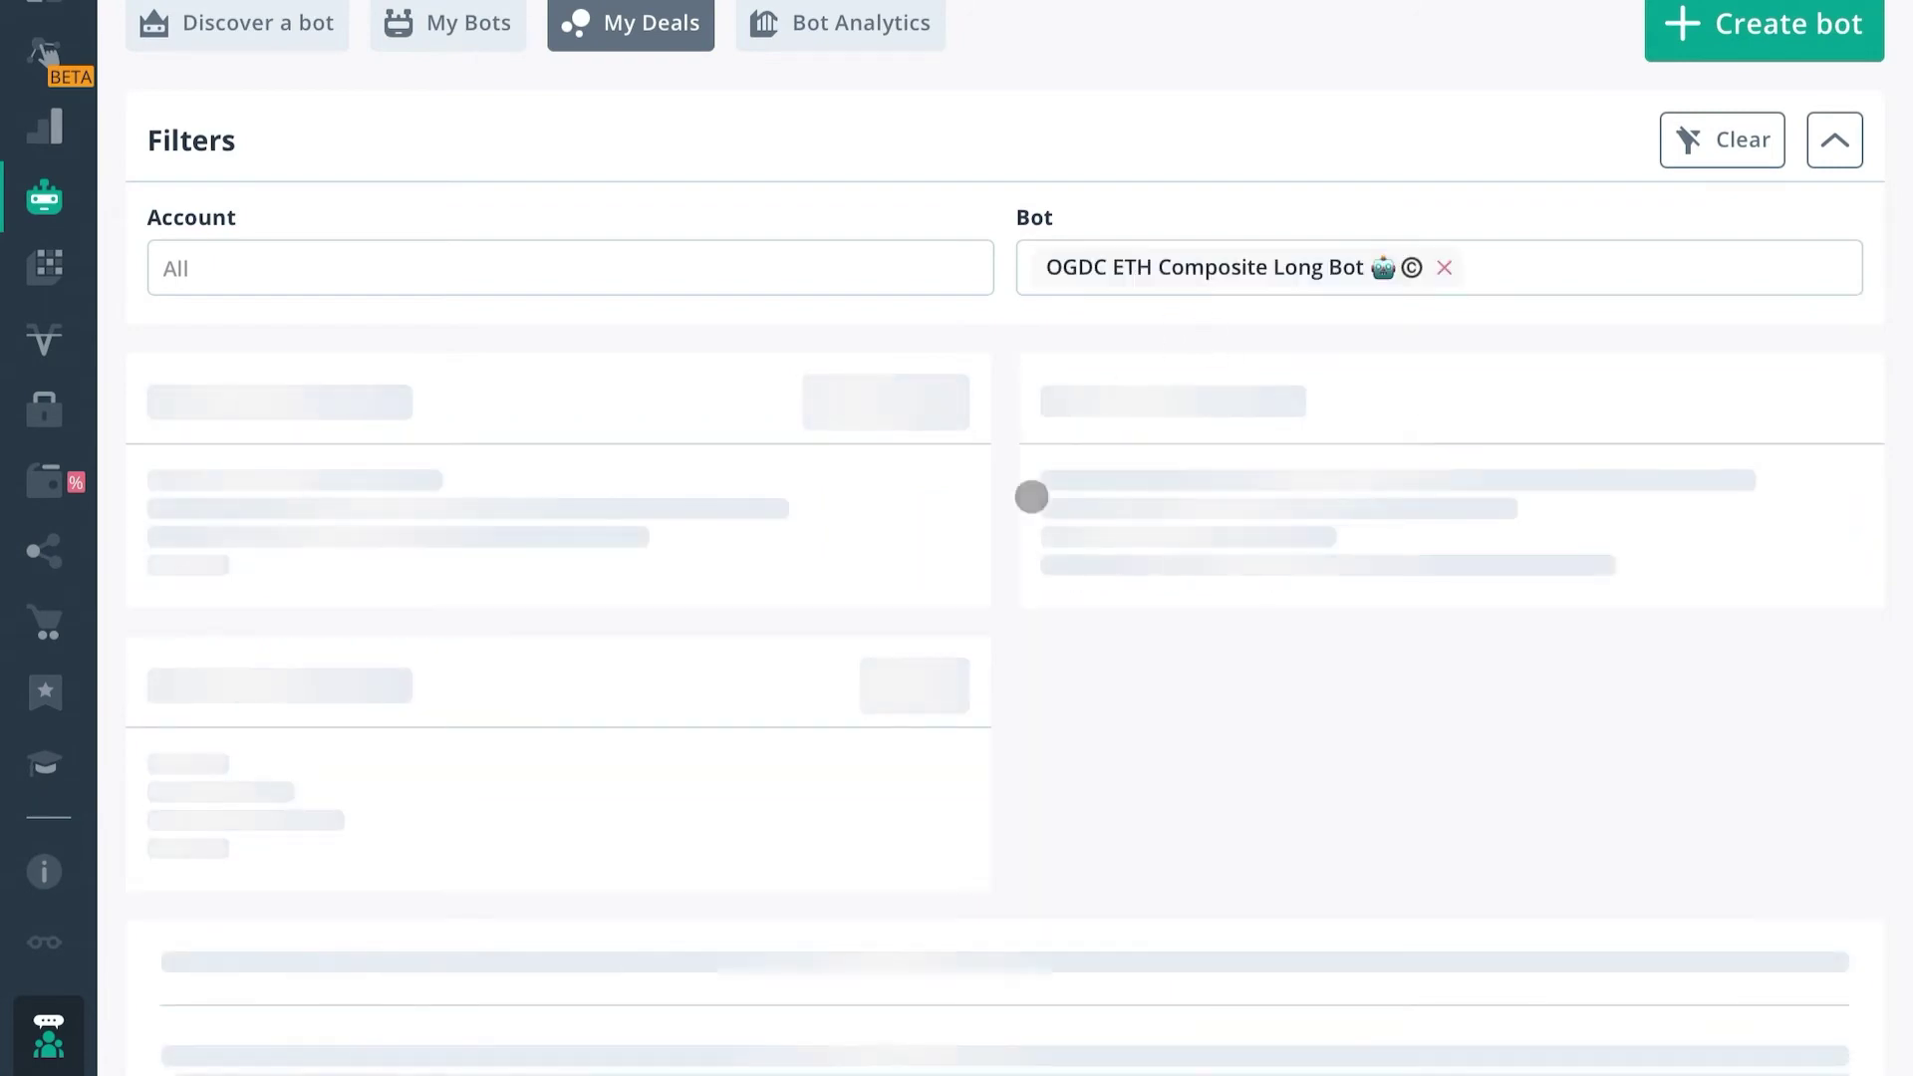
pyautogui.scroll(-3, 1018, 730)
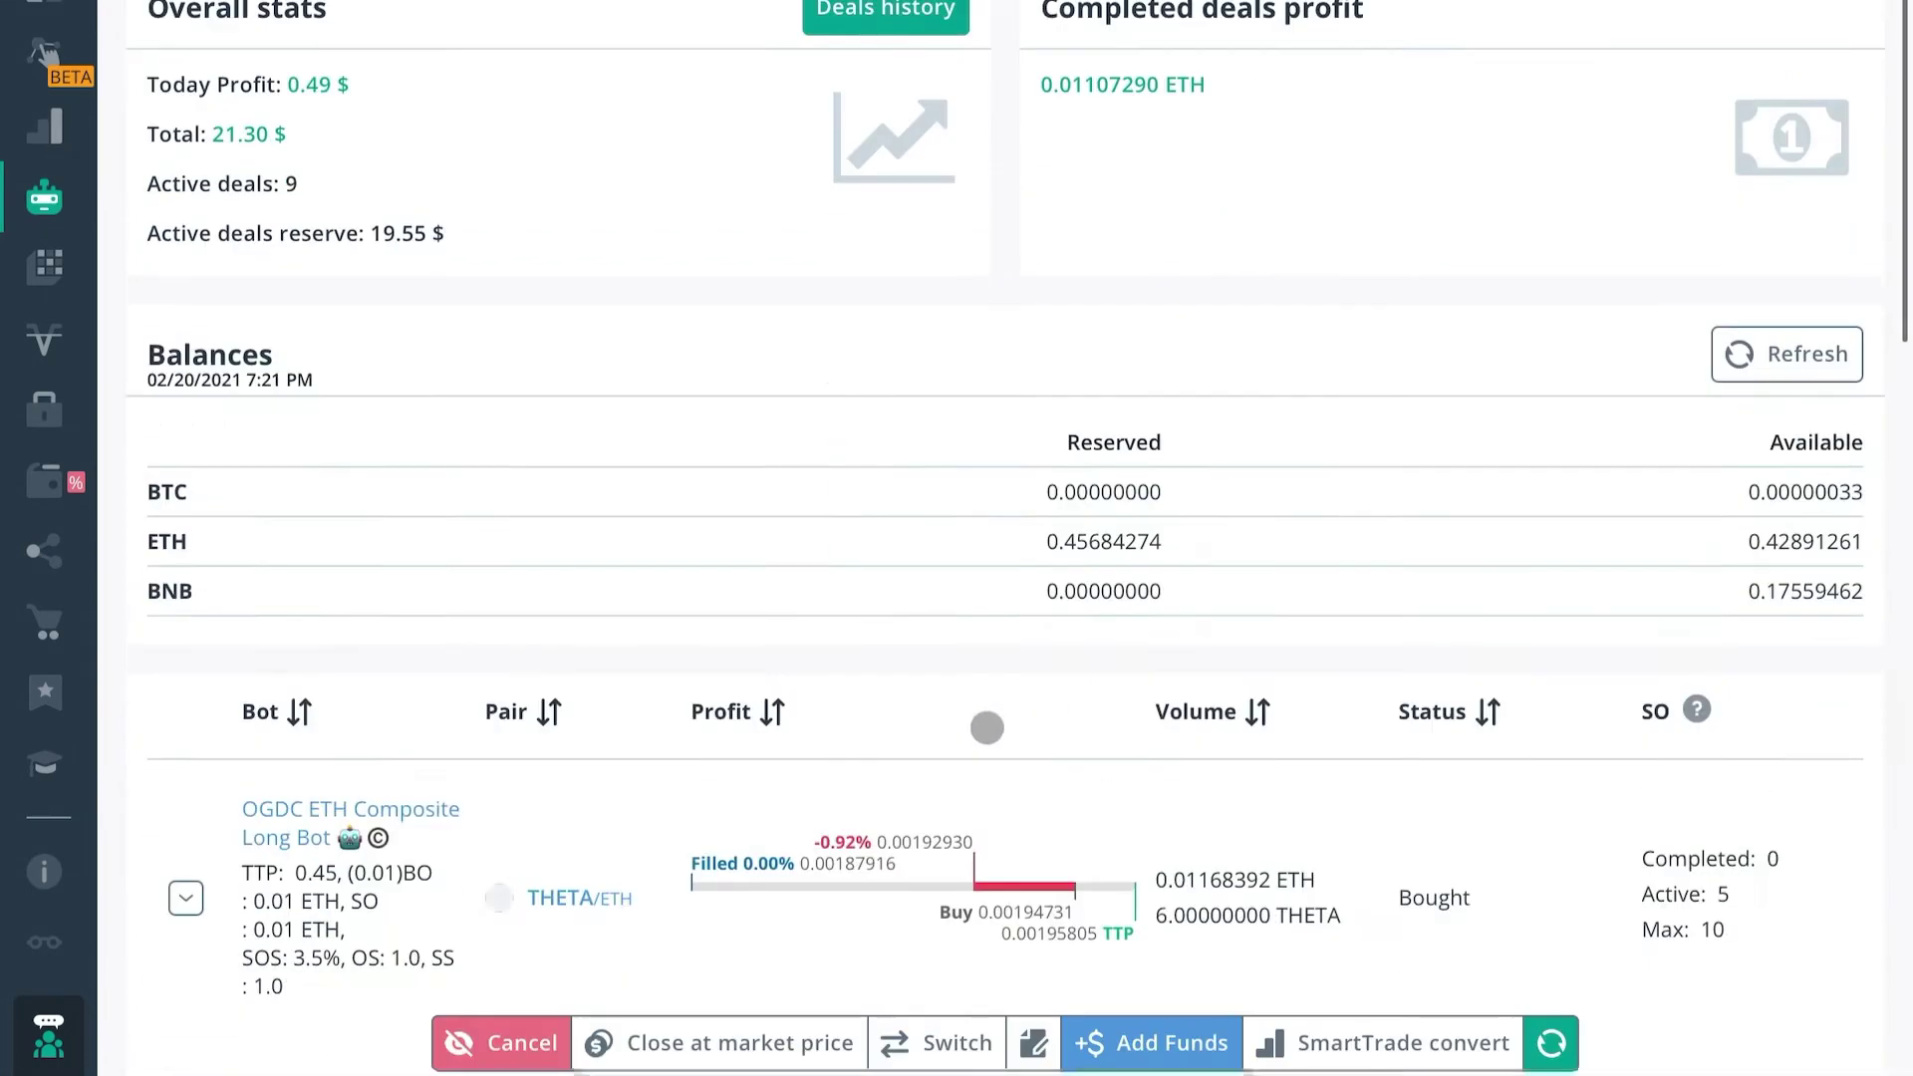
pyautogui.scroll(-1, 986, 726)
pyautogui.scroll(-2, 986, 713)
pyautogui.scroll(-3, 988, 688)
pyautogui.scroll(-2, 975, 694)
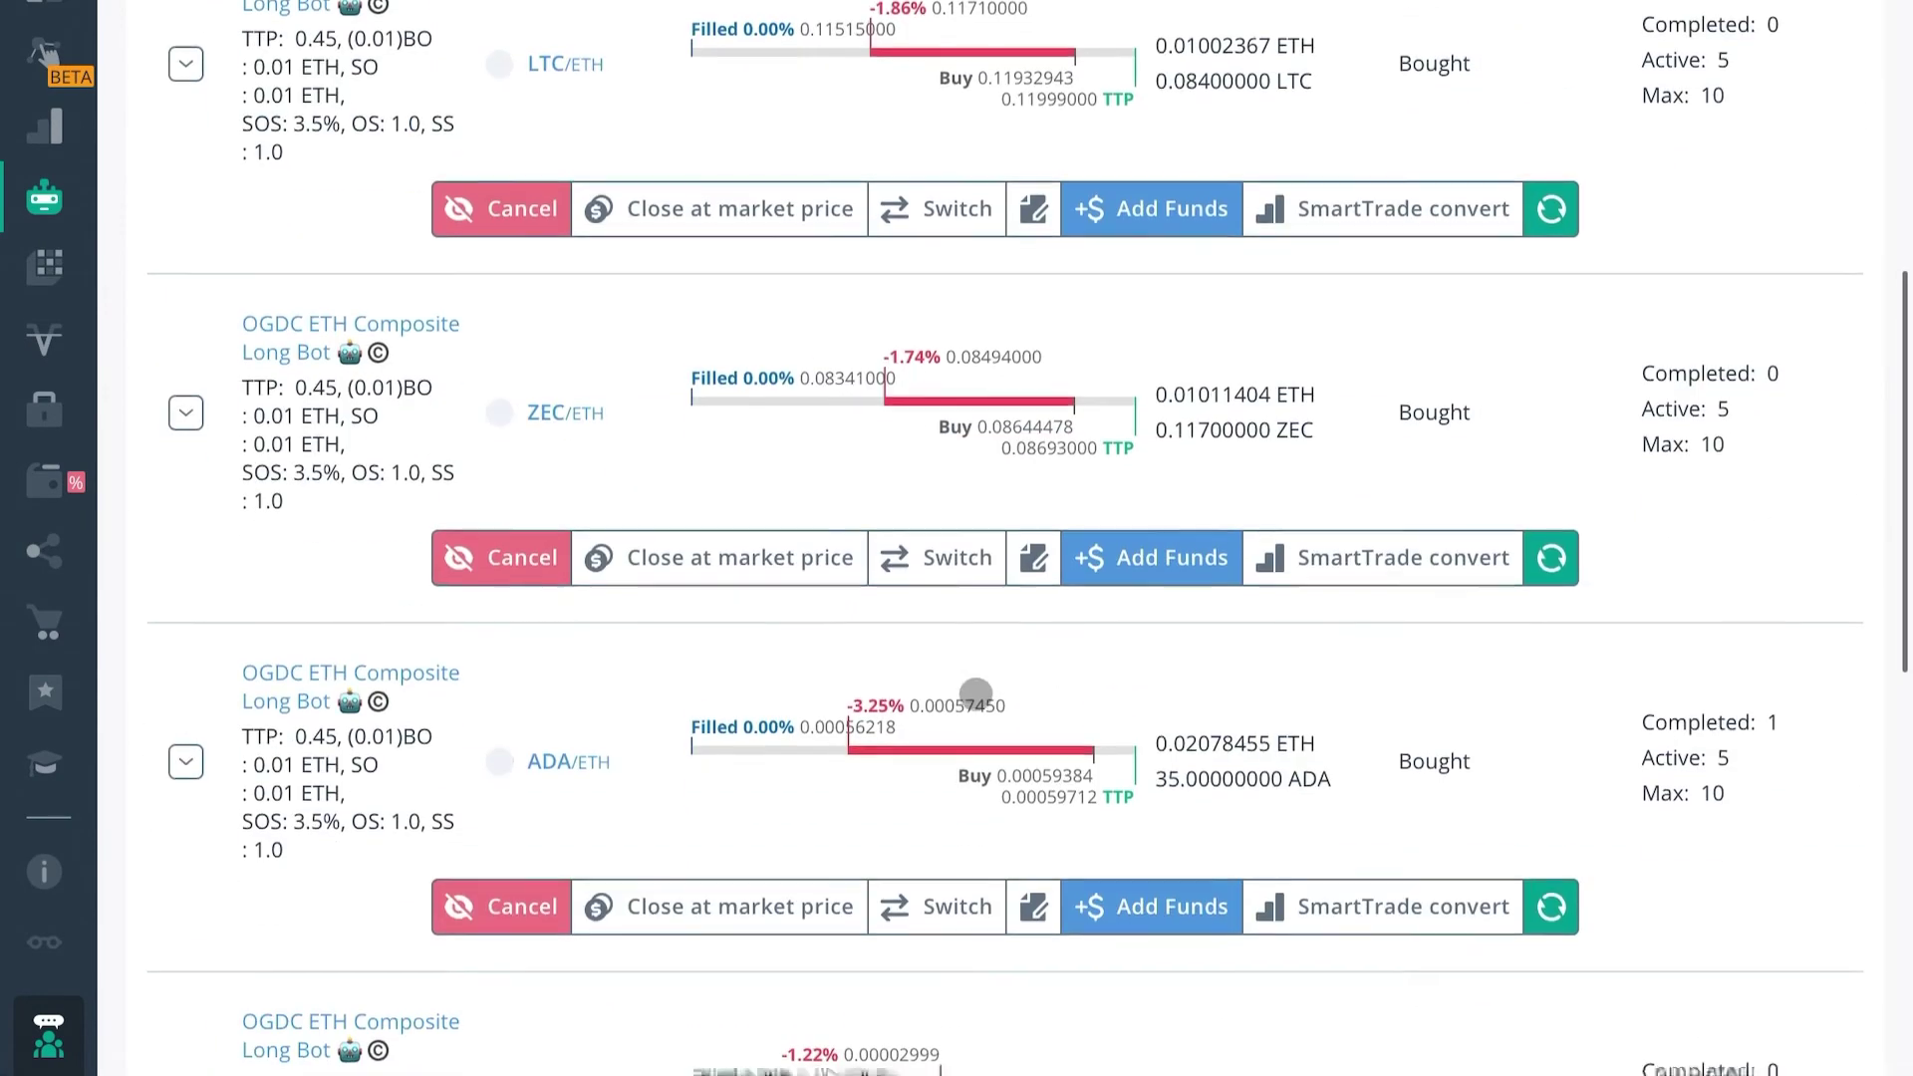
pyautogui.scroll(-5, 976, 688)
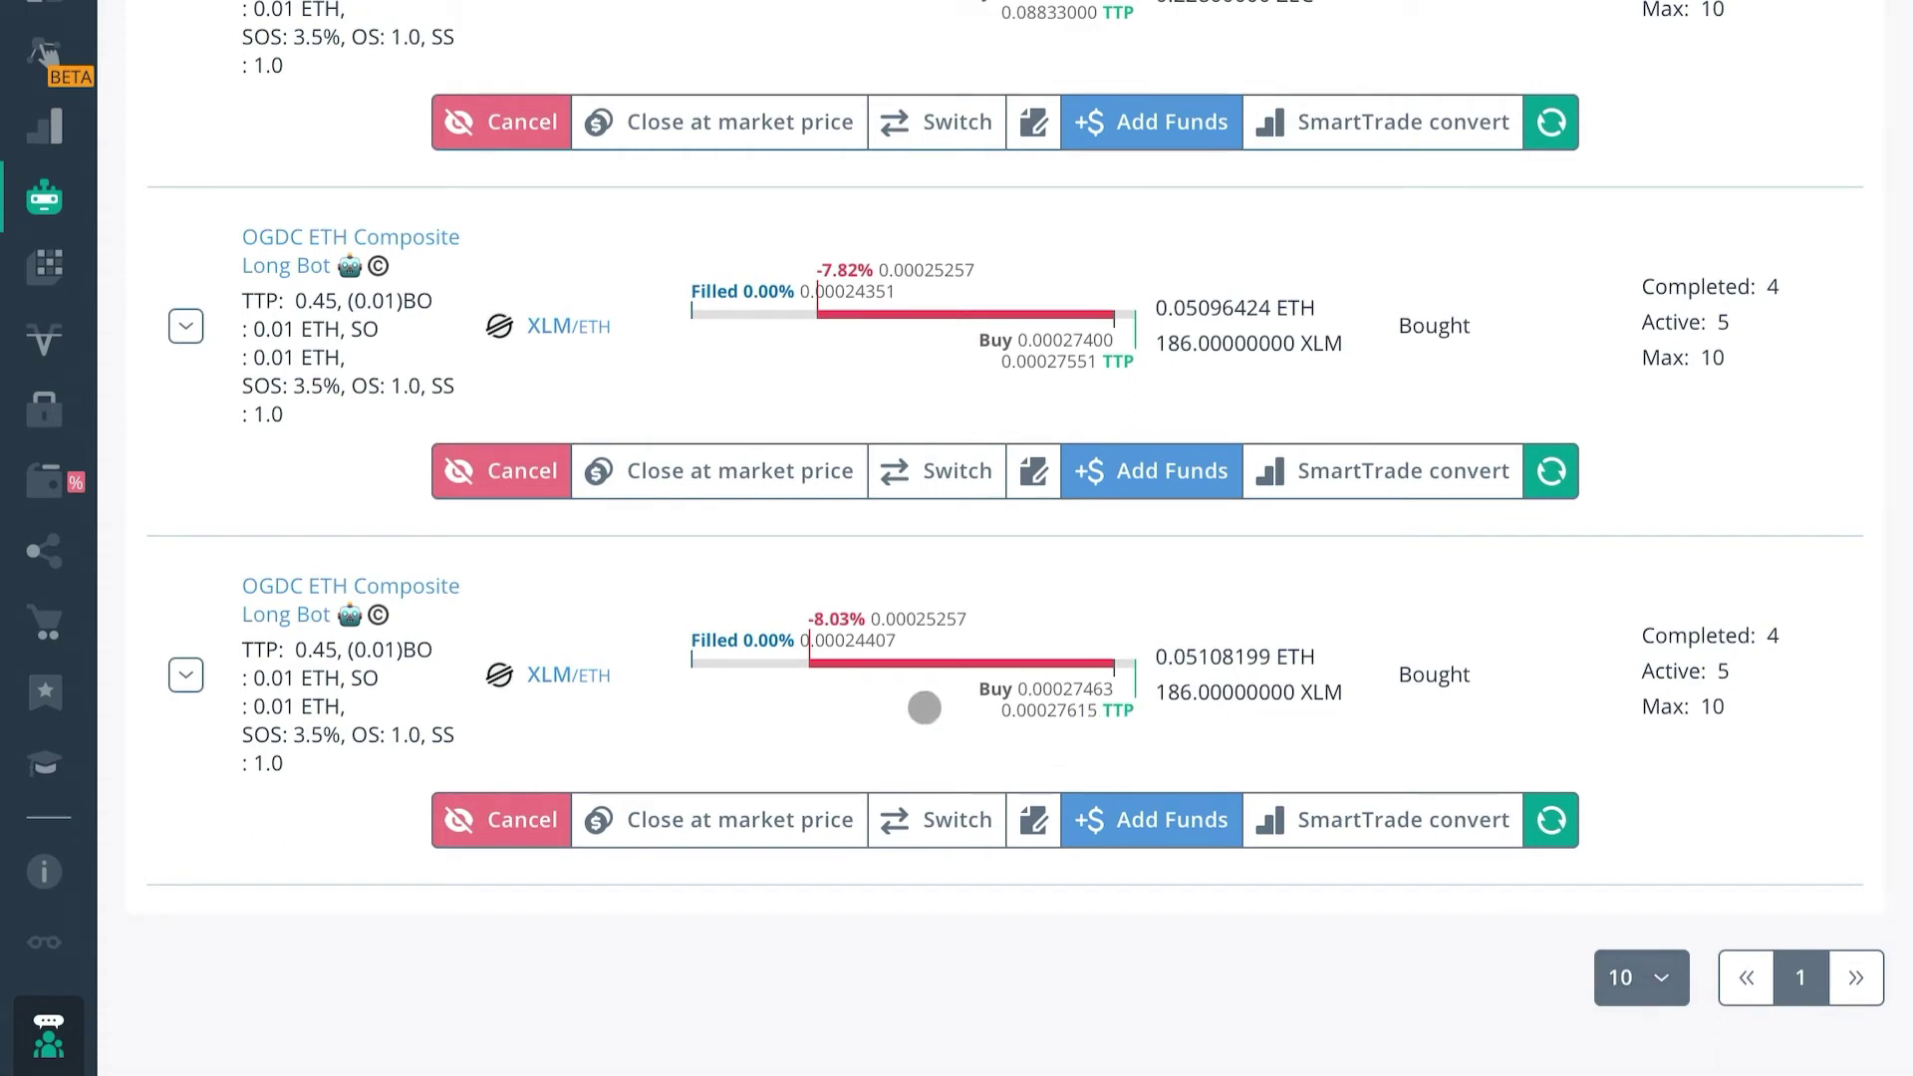
pyautogui.scroll(3, 625, 419)
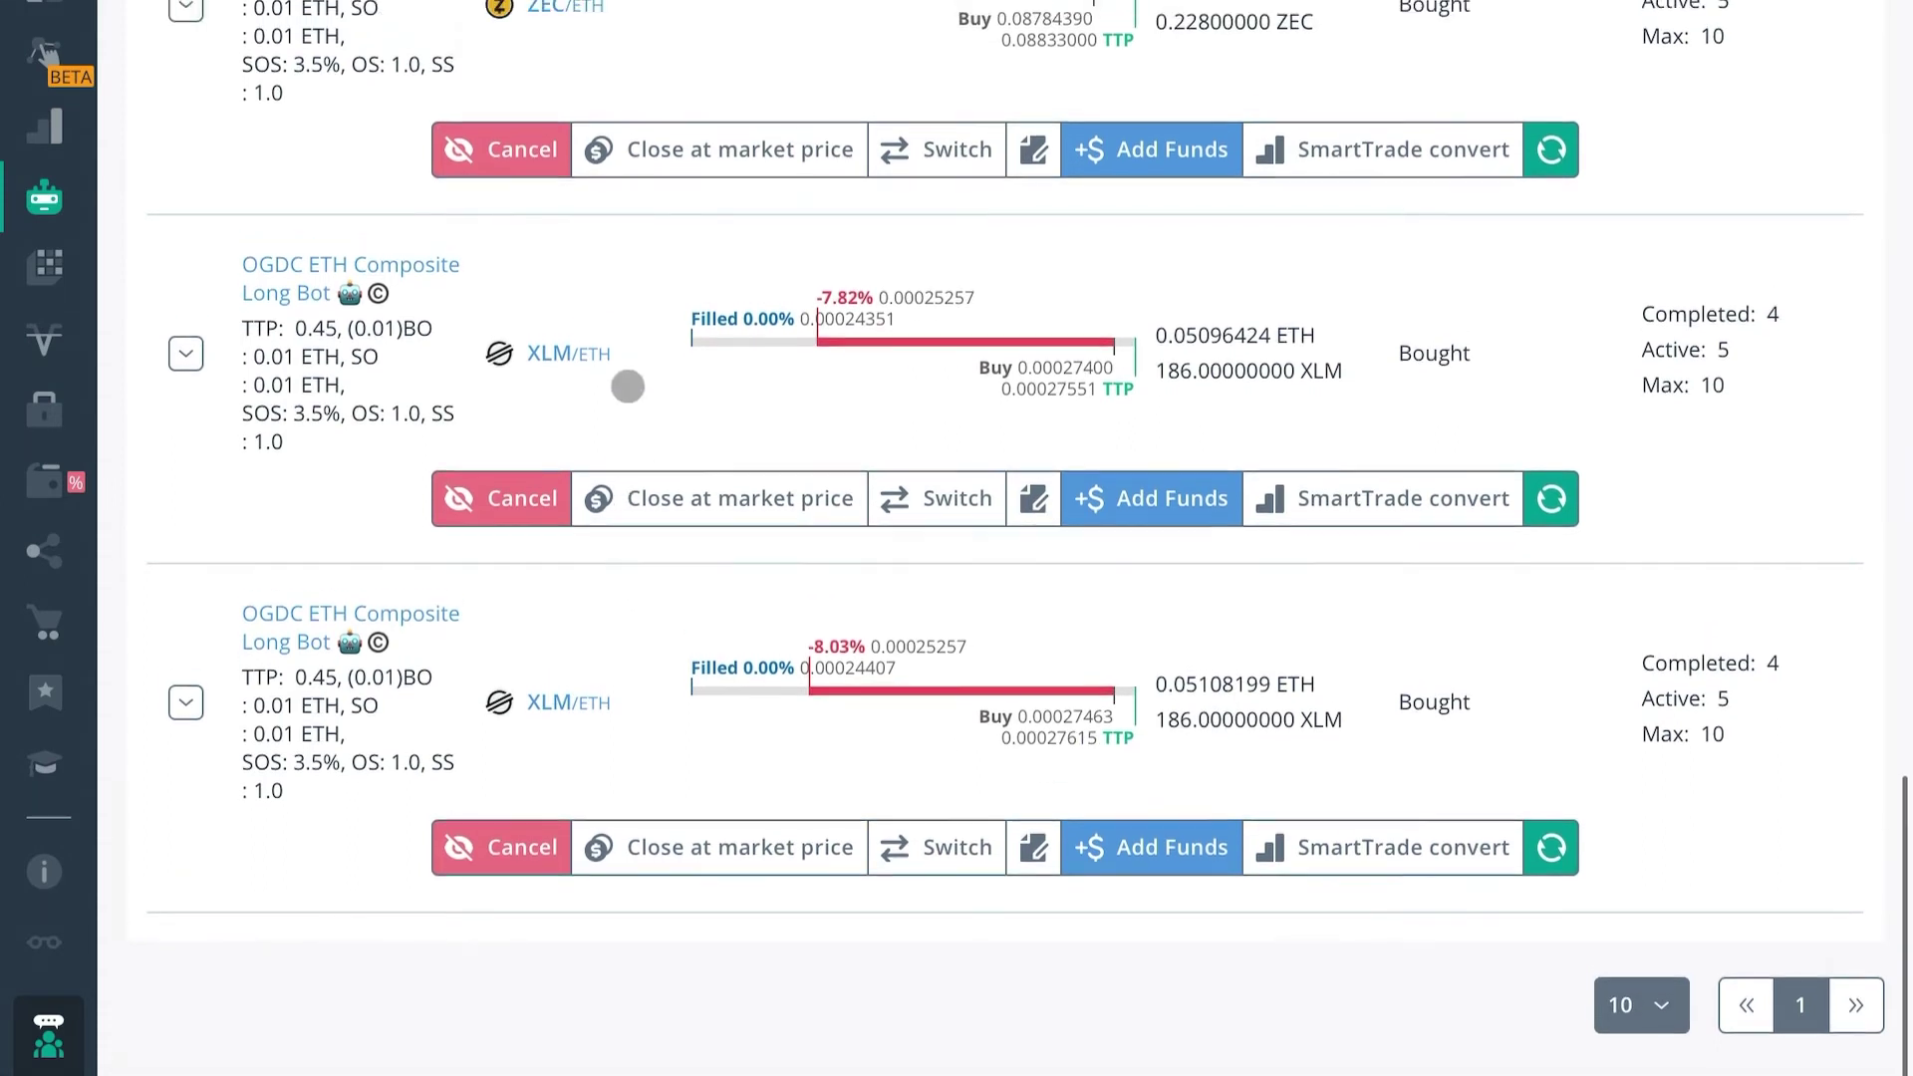
pyautogui.scroll(5, 595, 202)
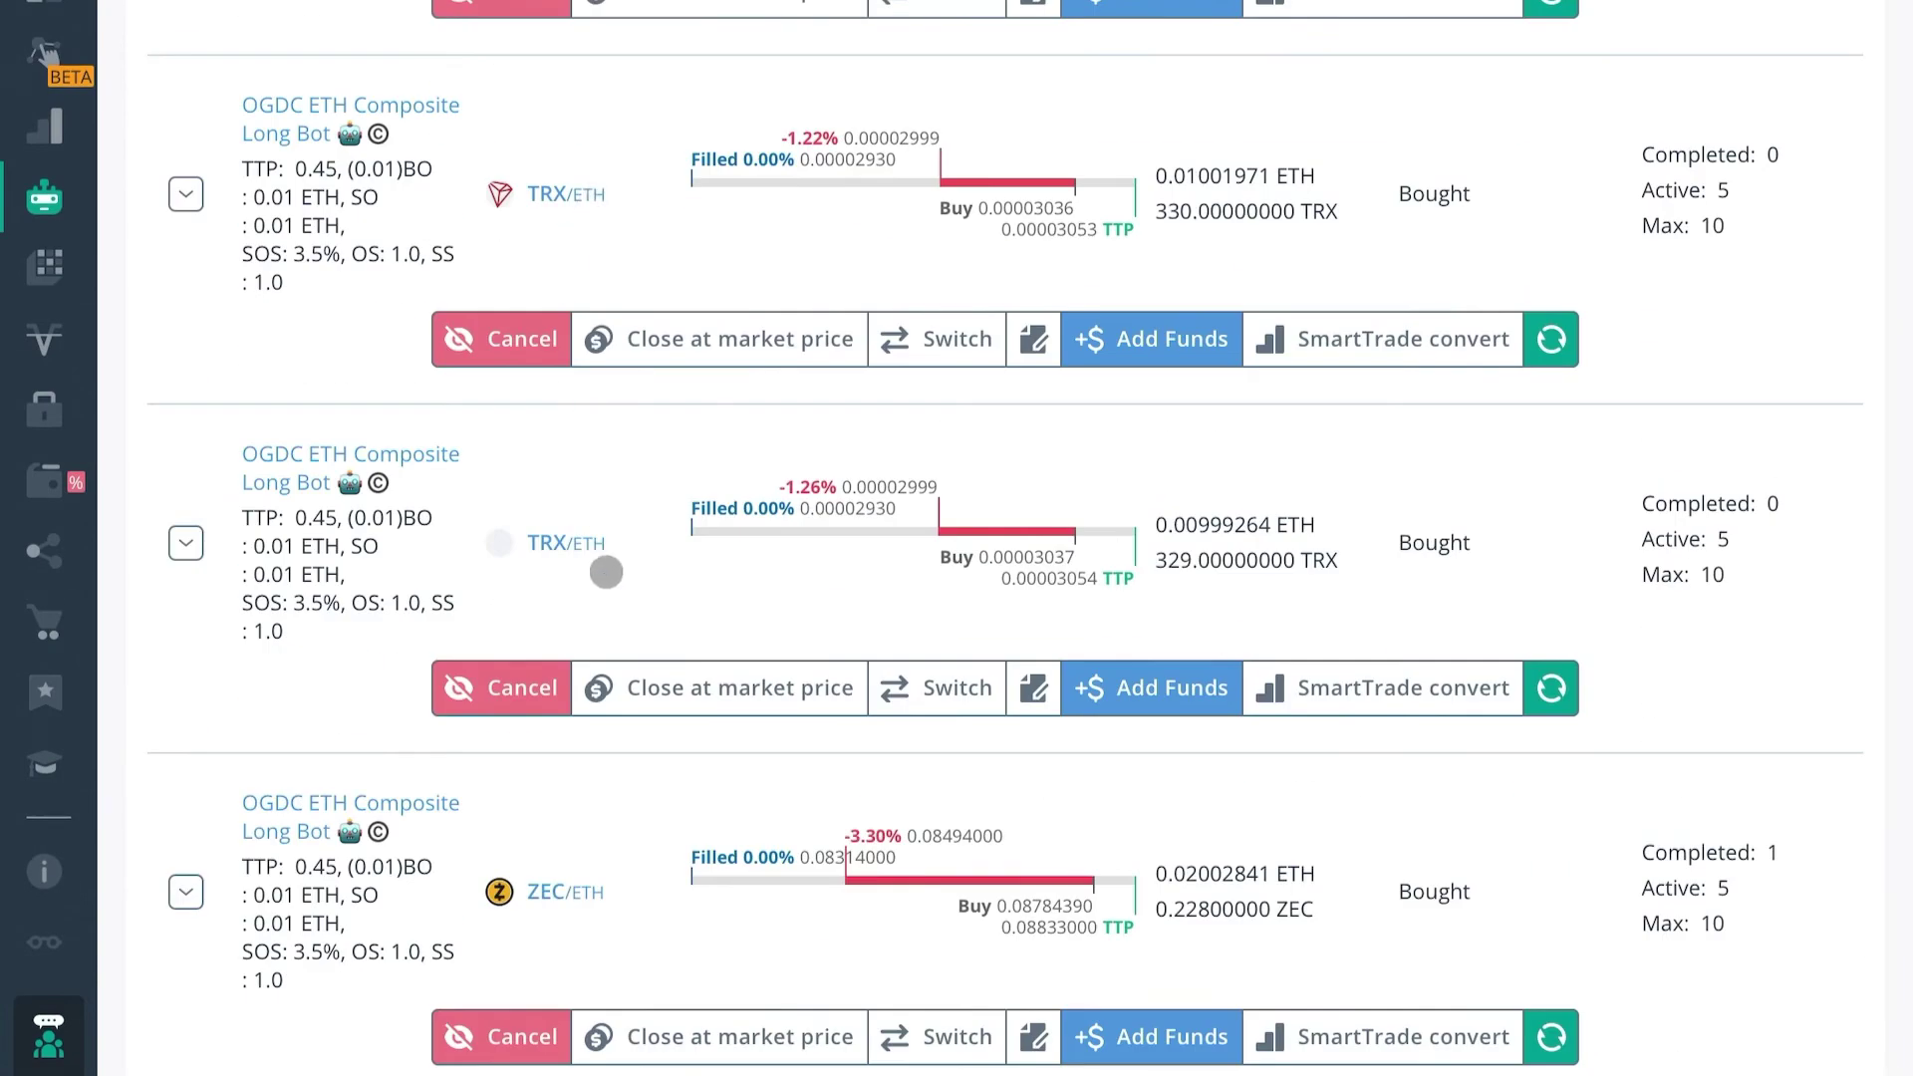
pyautogui.scroll(3, 643, 239)
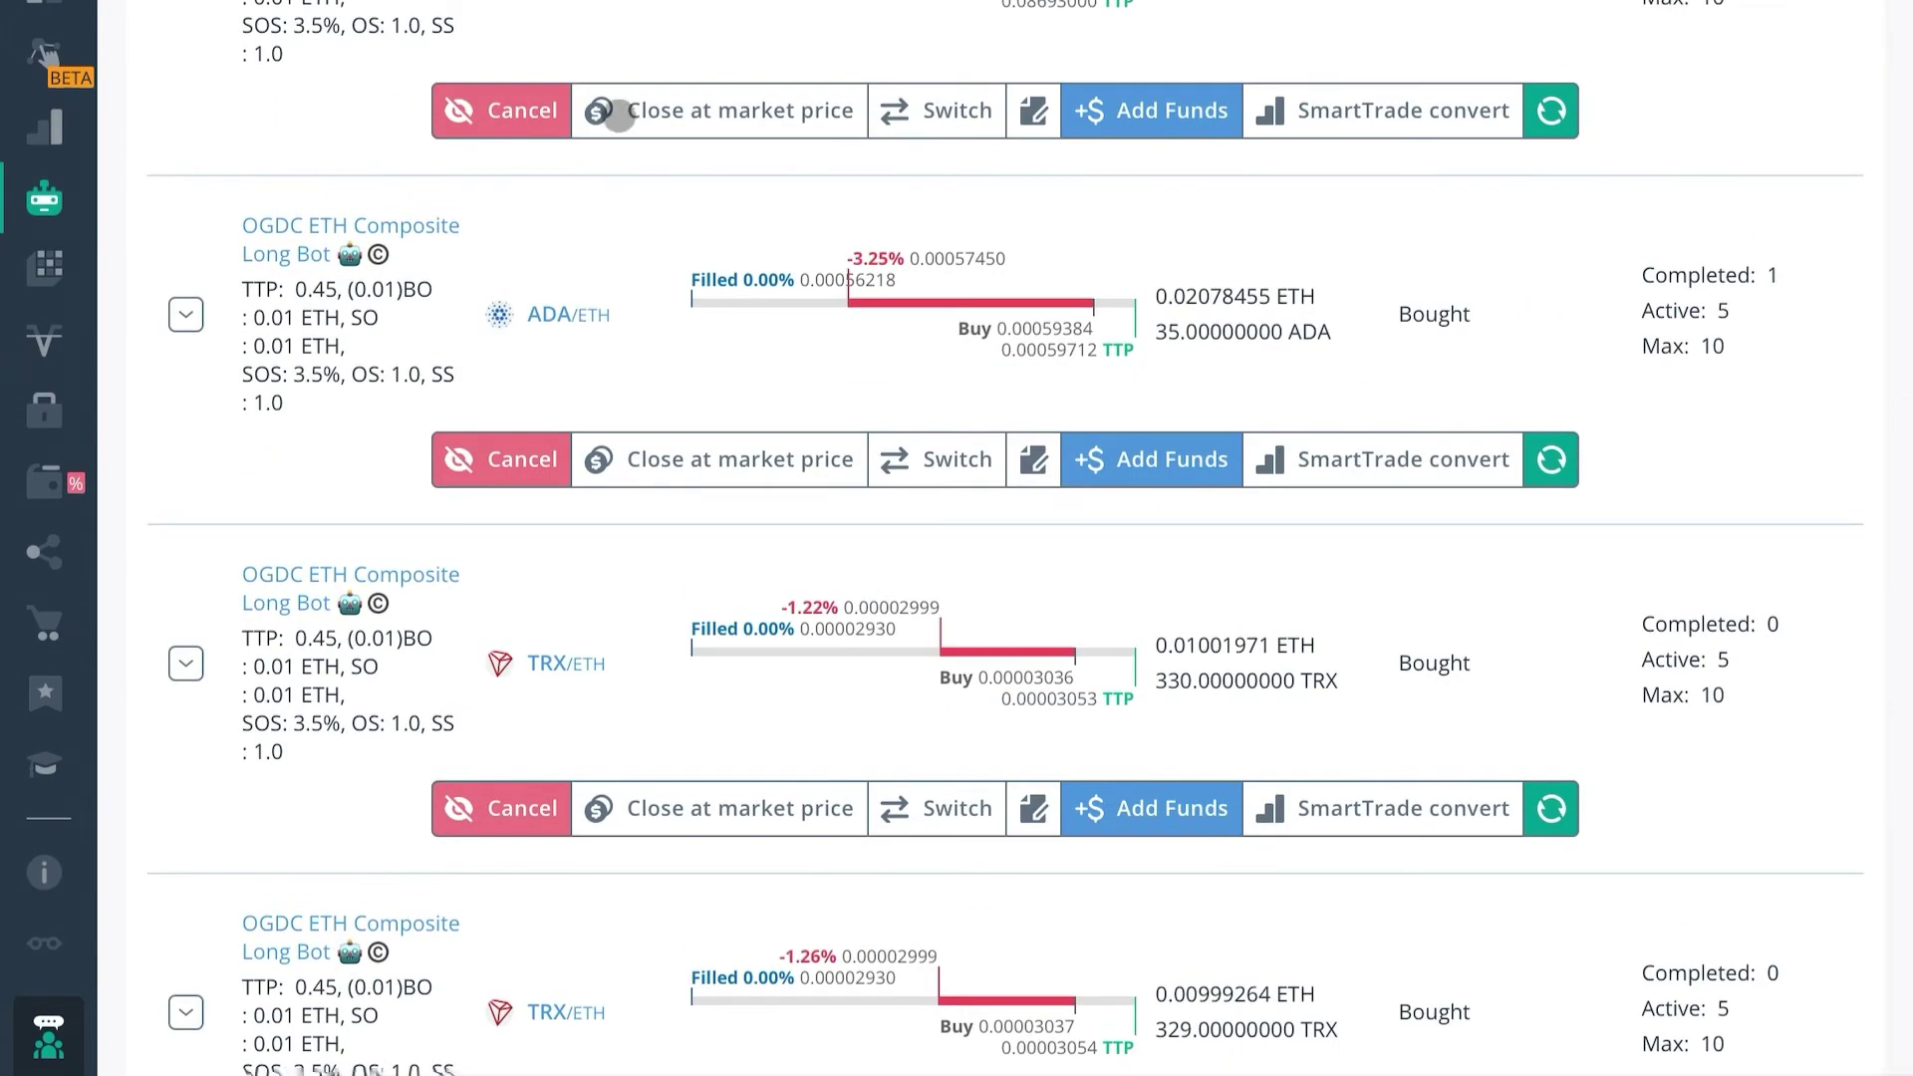
pyautogui.scroll(3, 597, 180)
pyautogui.scroll(3, 546, 151)
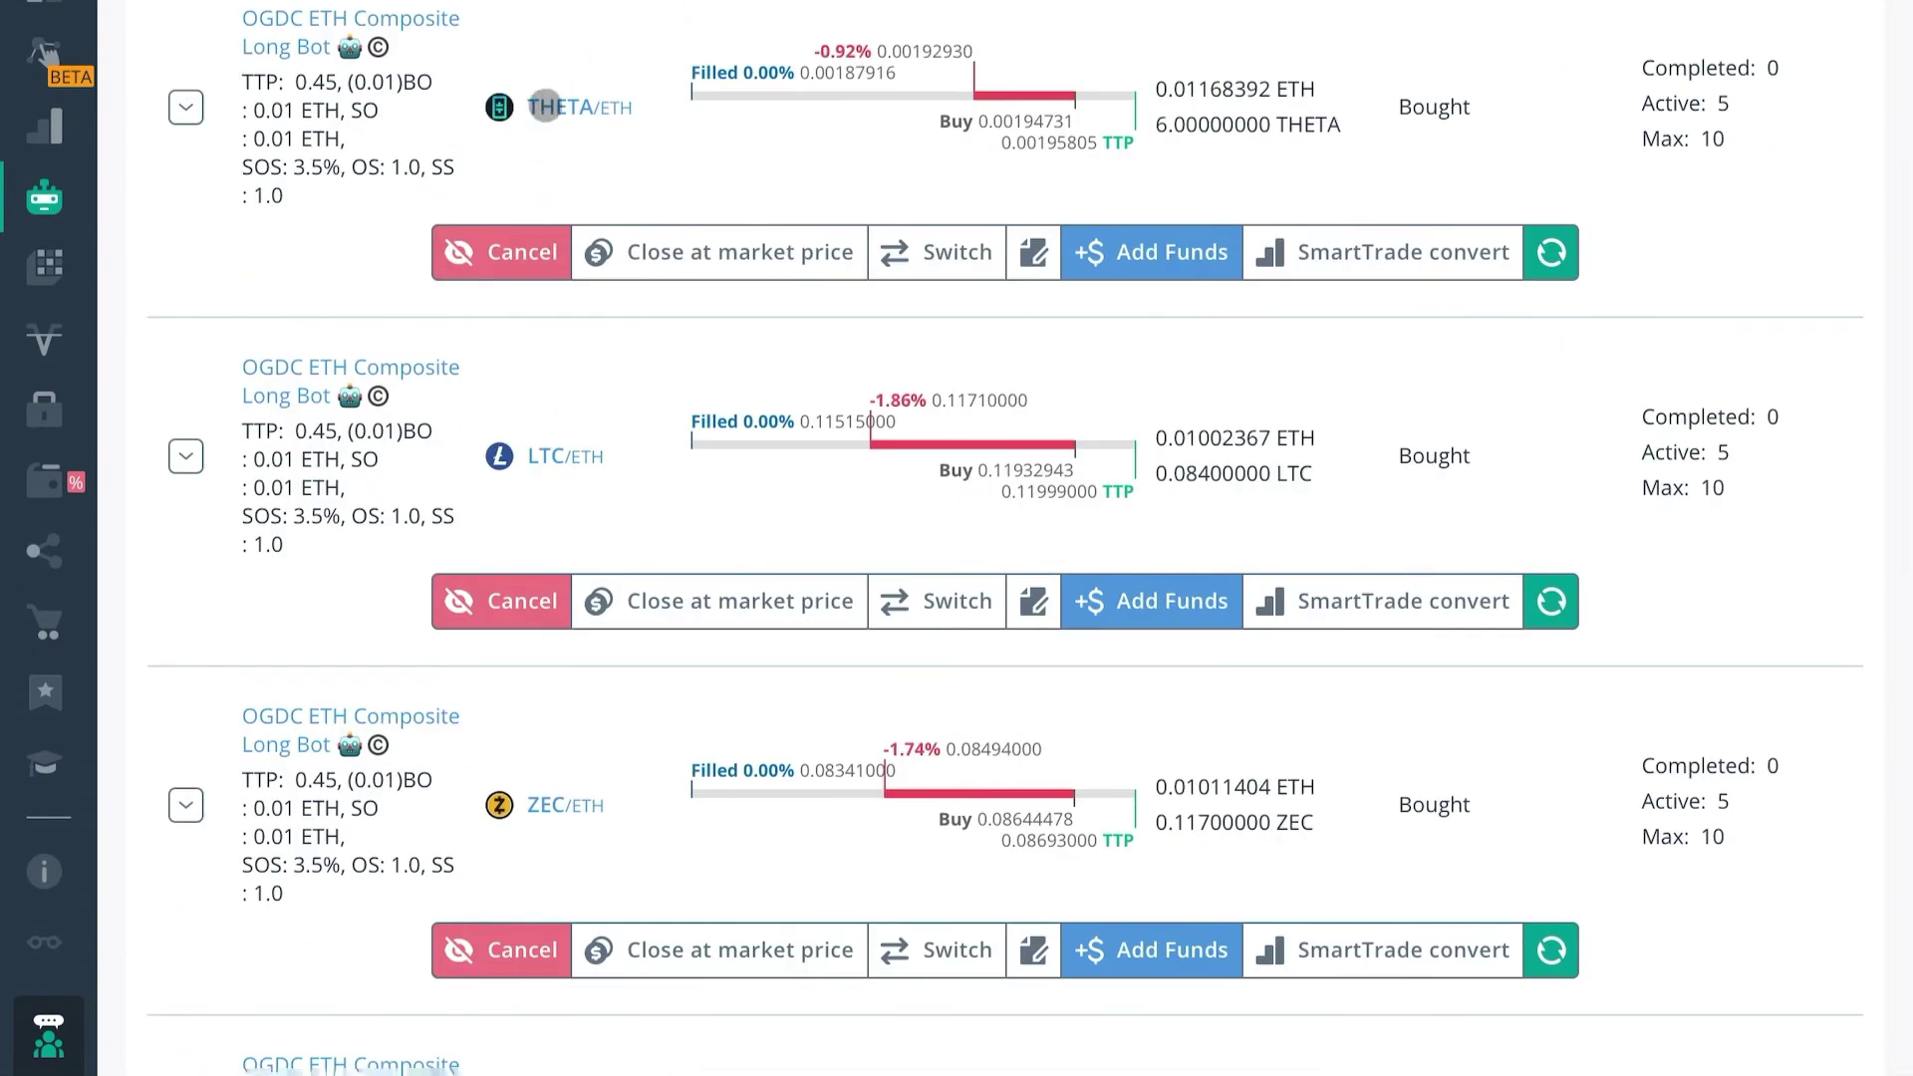
pyautogui.scroll(3, 546, 112)
pyautogui.scroll(3, 1004, 688)
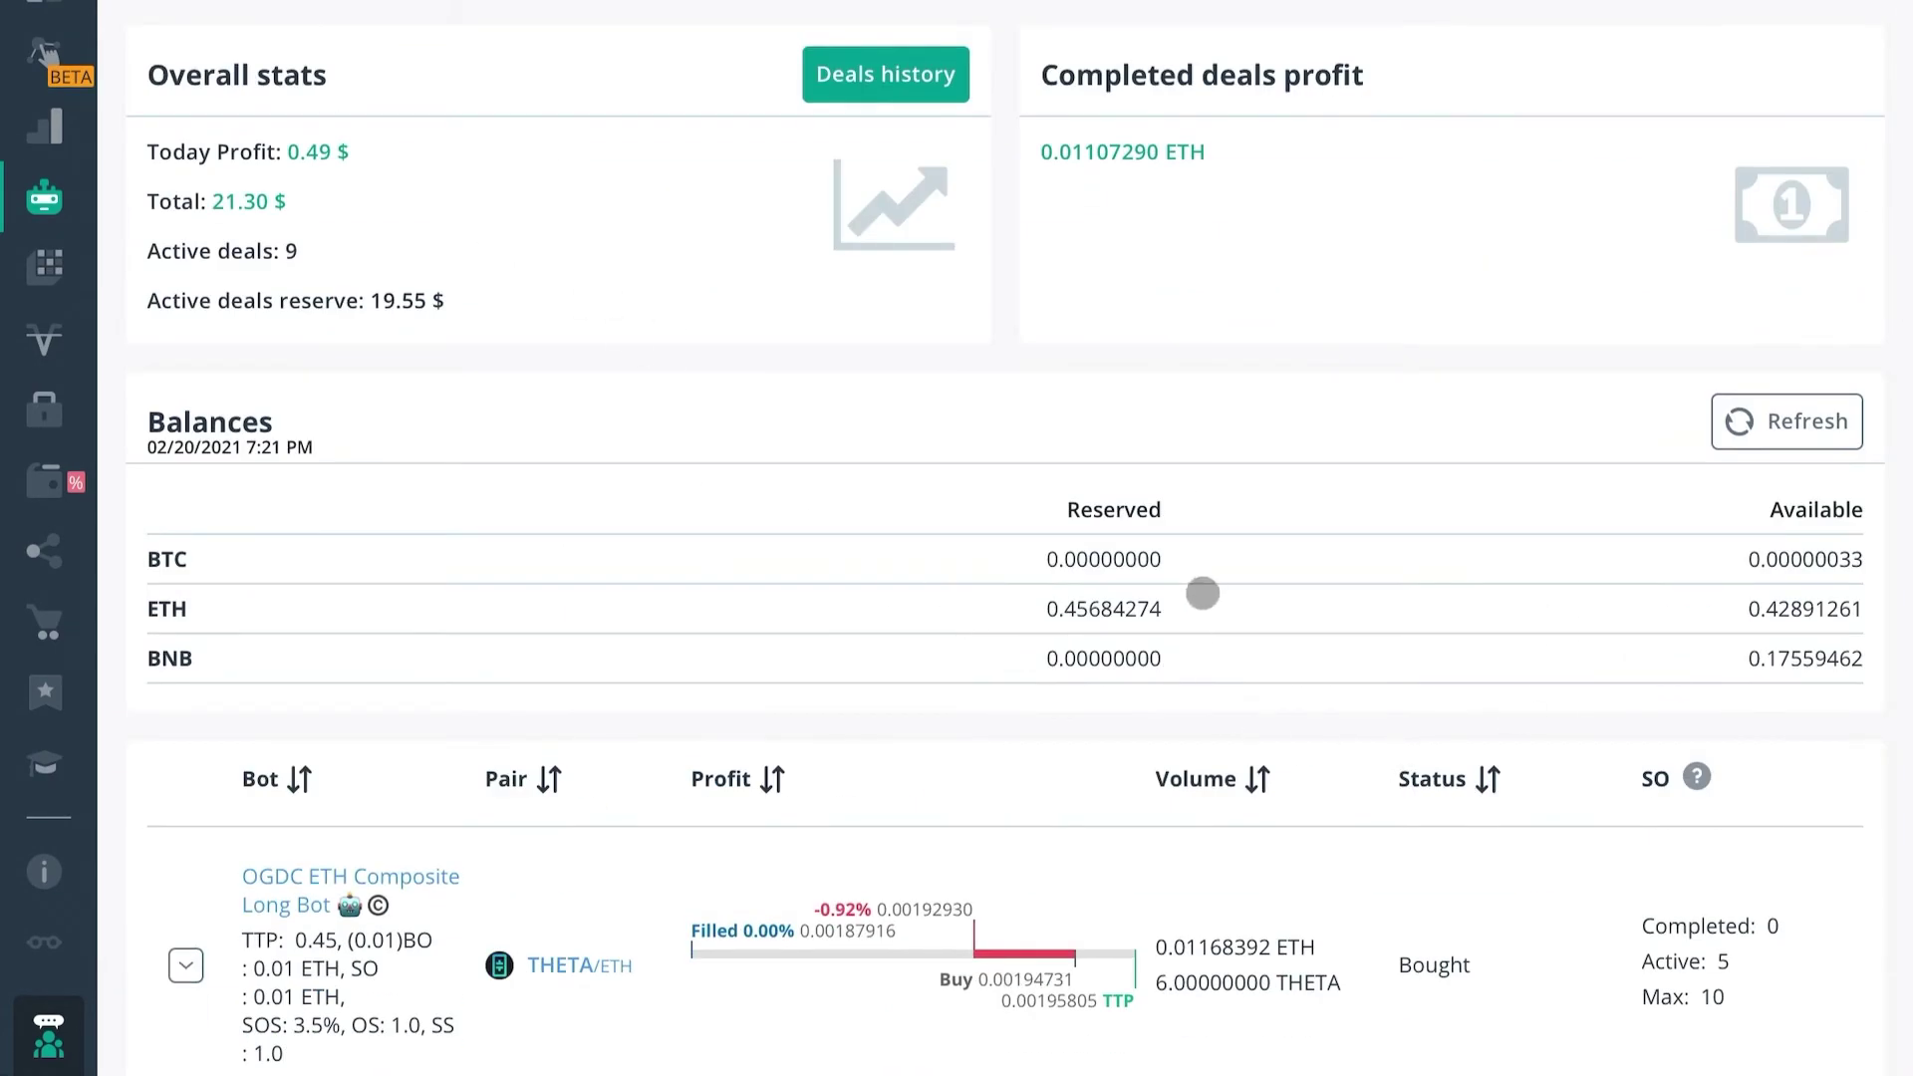
pyautogui.scroll(-5, 1202, 594)
pyautogui.scroll(3, 1269, 483)
pyautogui.scroll(4, 1260, 499)
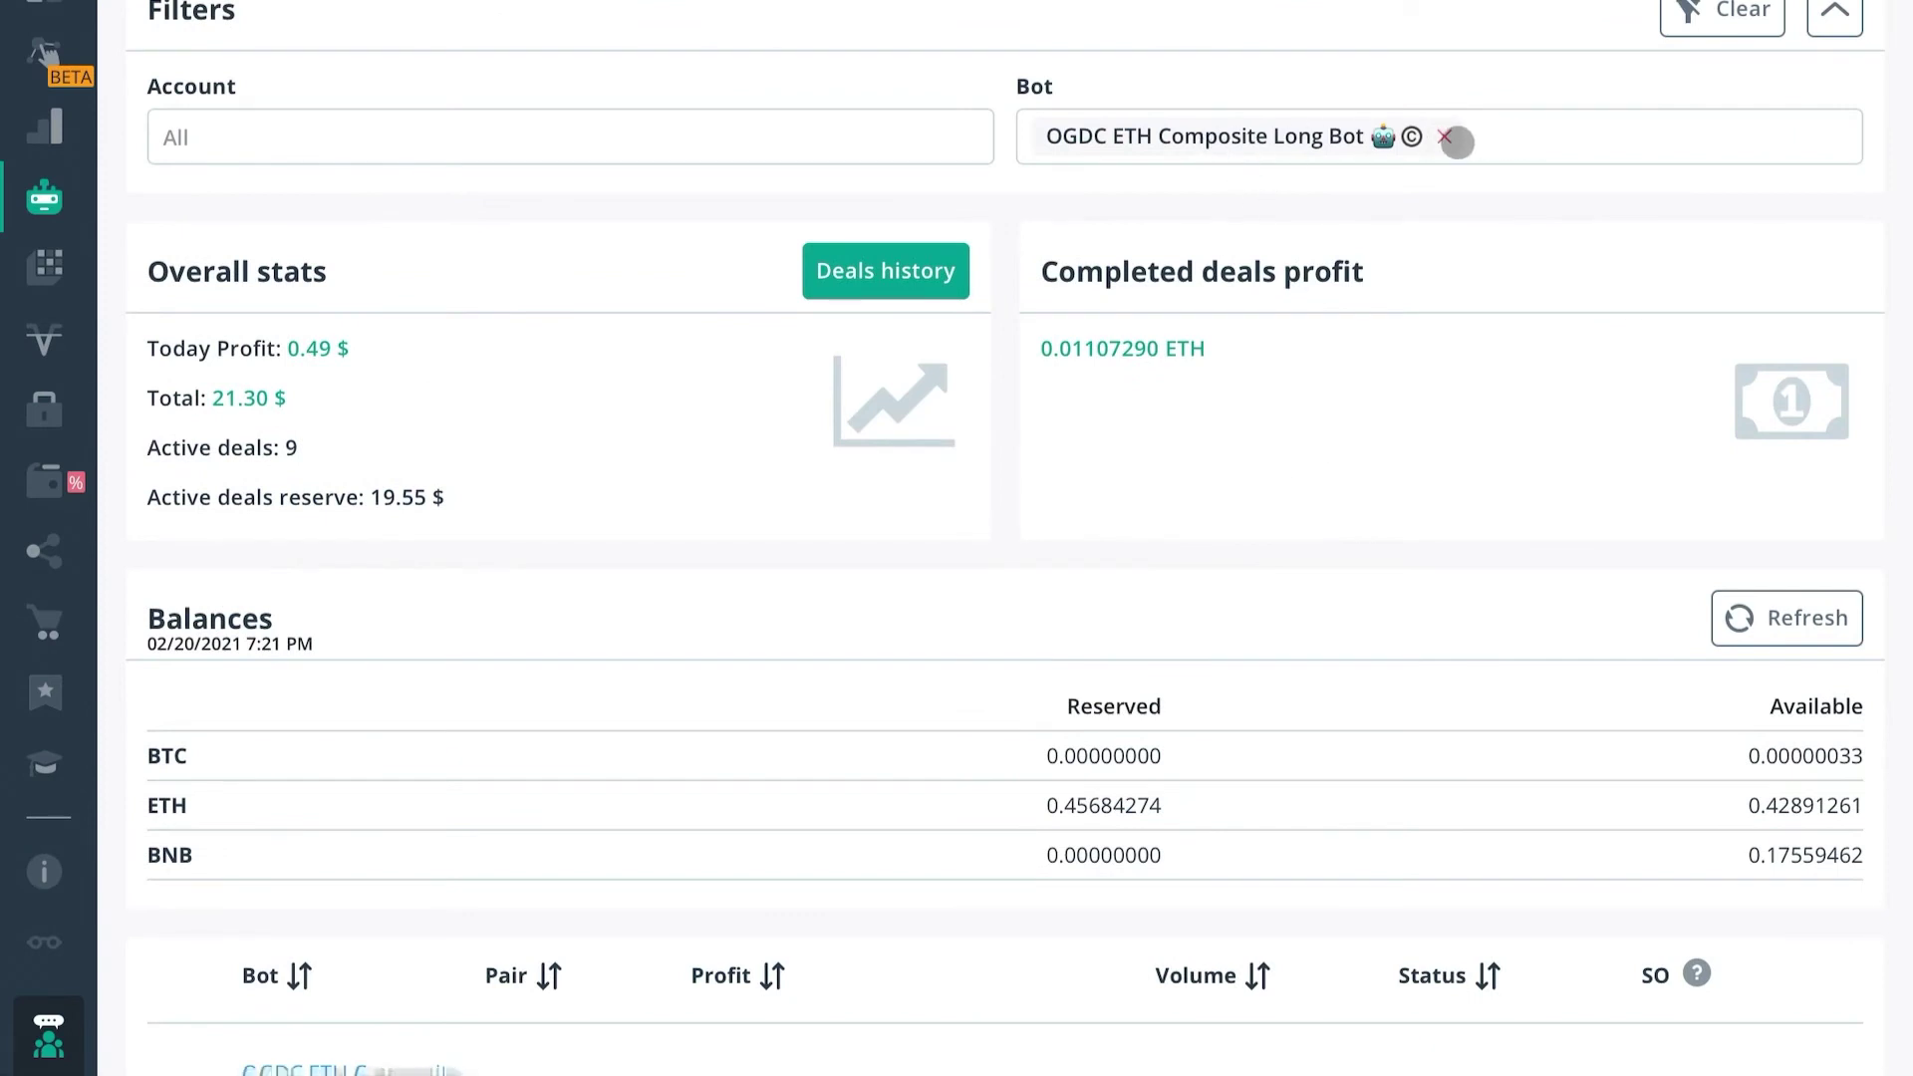
# Replace the OGDC ETH bot filter with the JMDC BTC Composite Long Bot.
pyautogui.click(1444, 136)
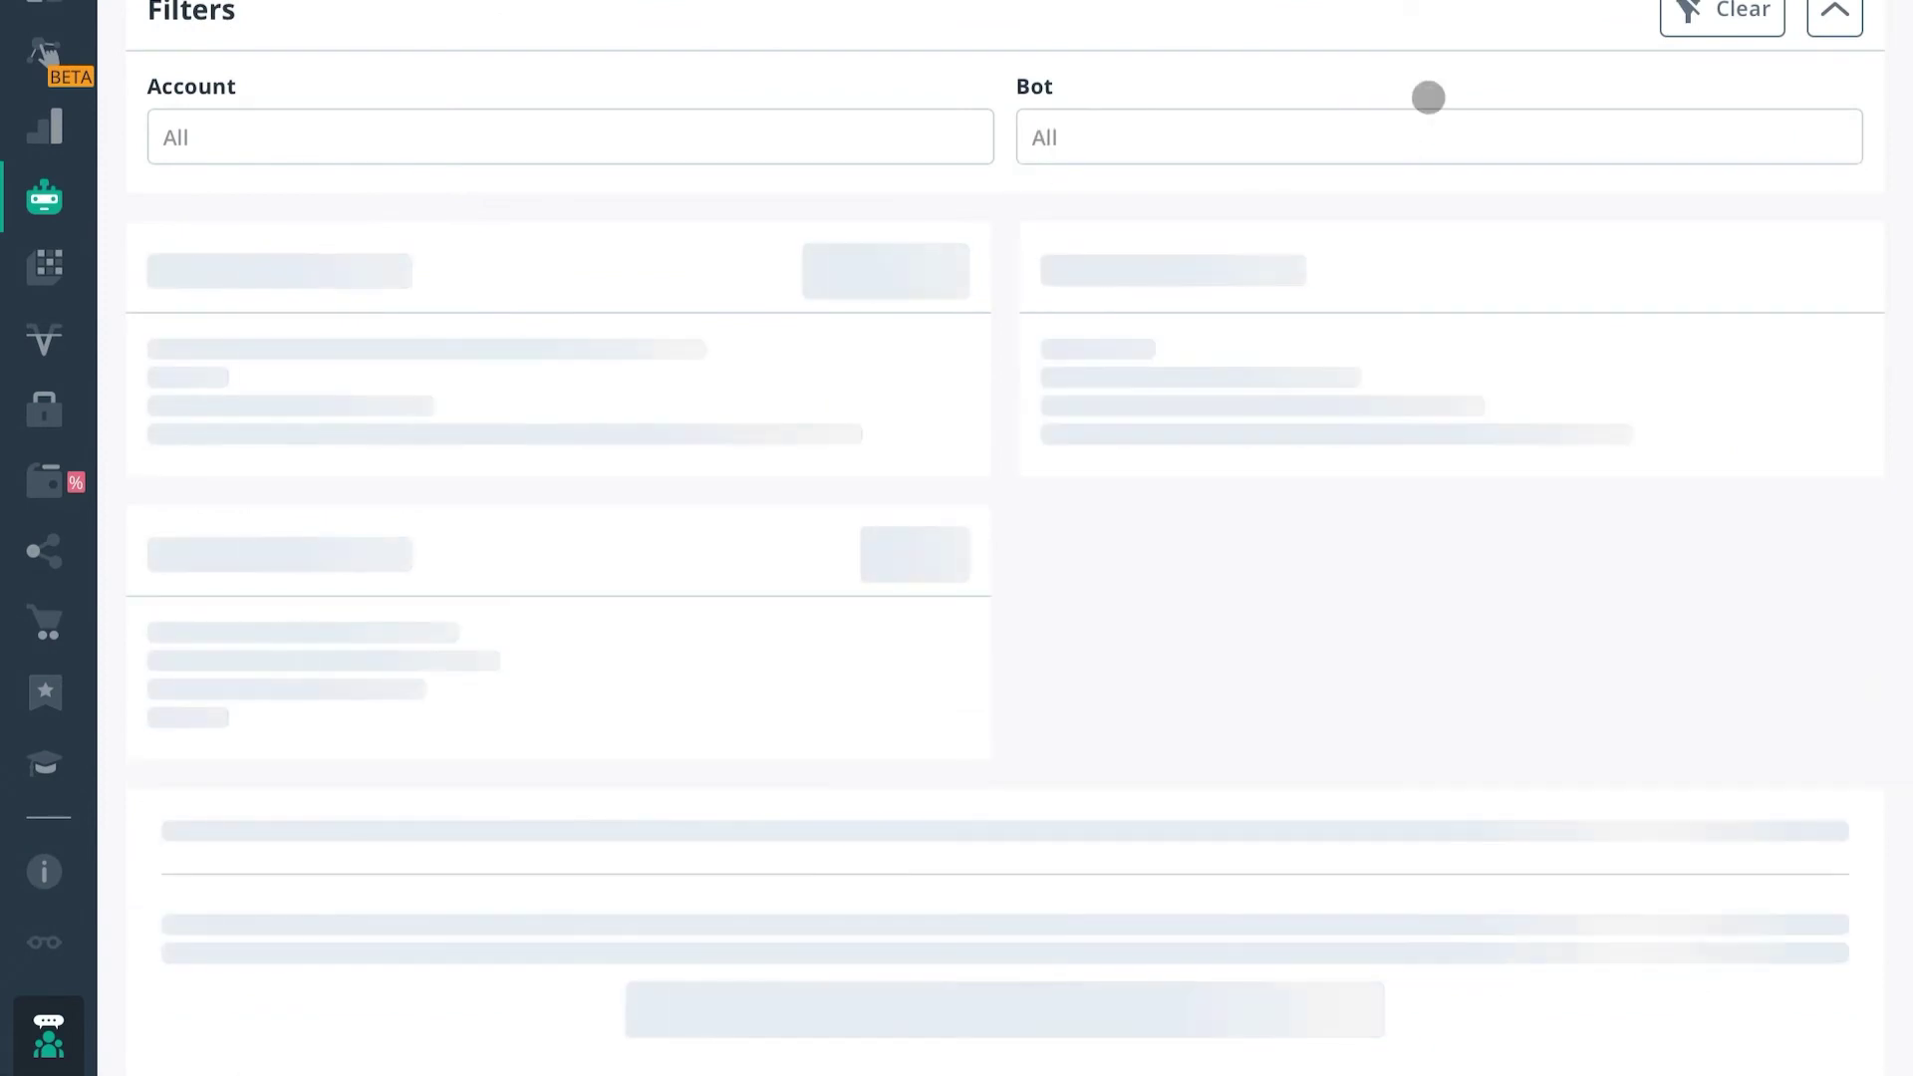
pyautogui.click(1424, 122)
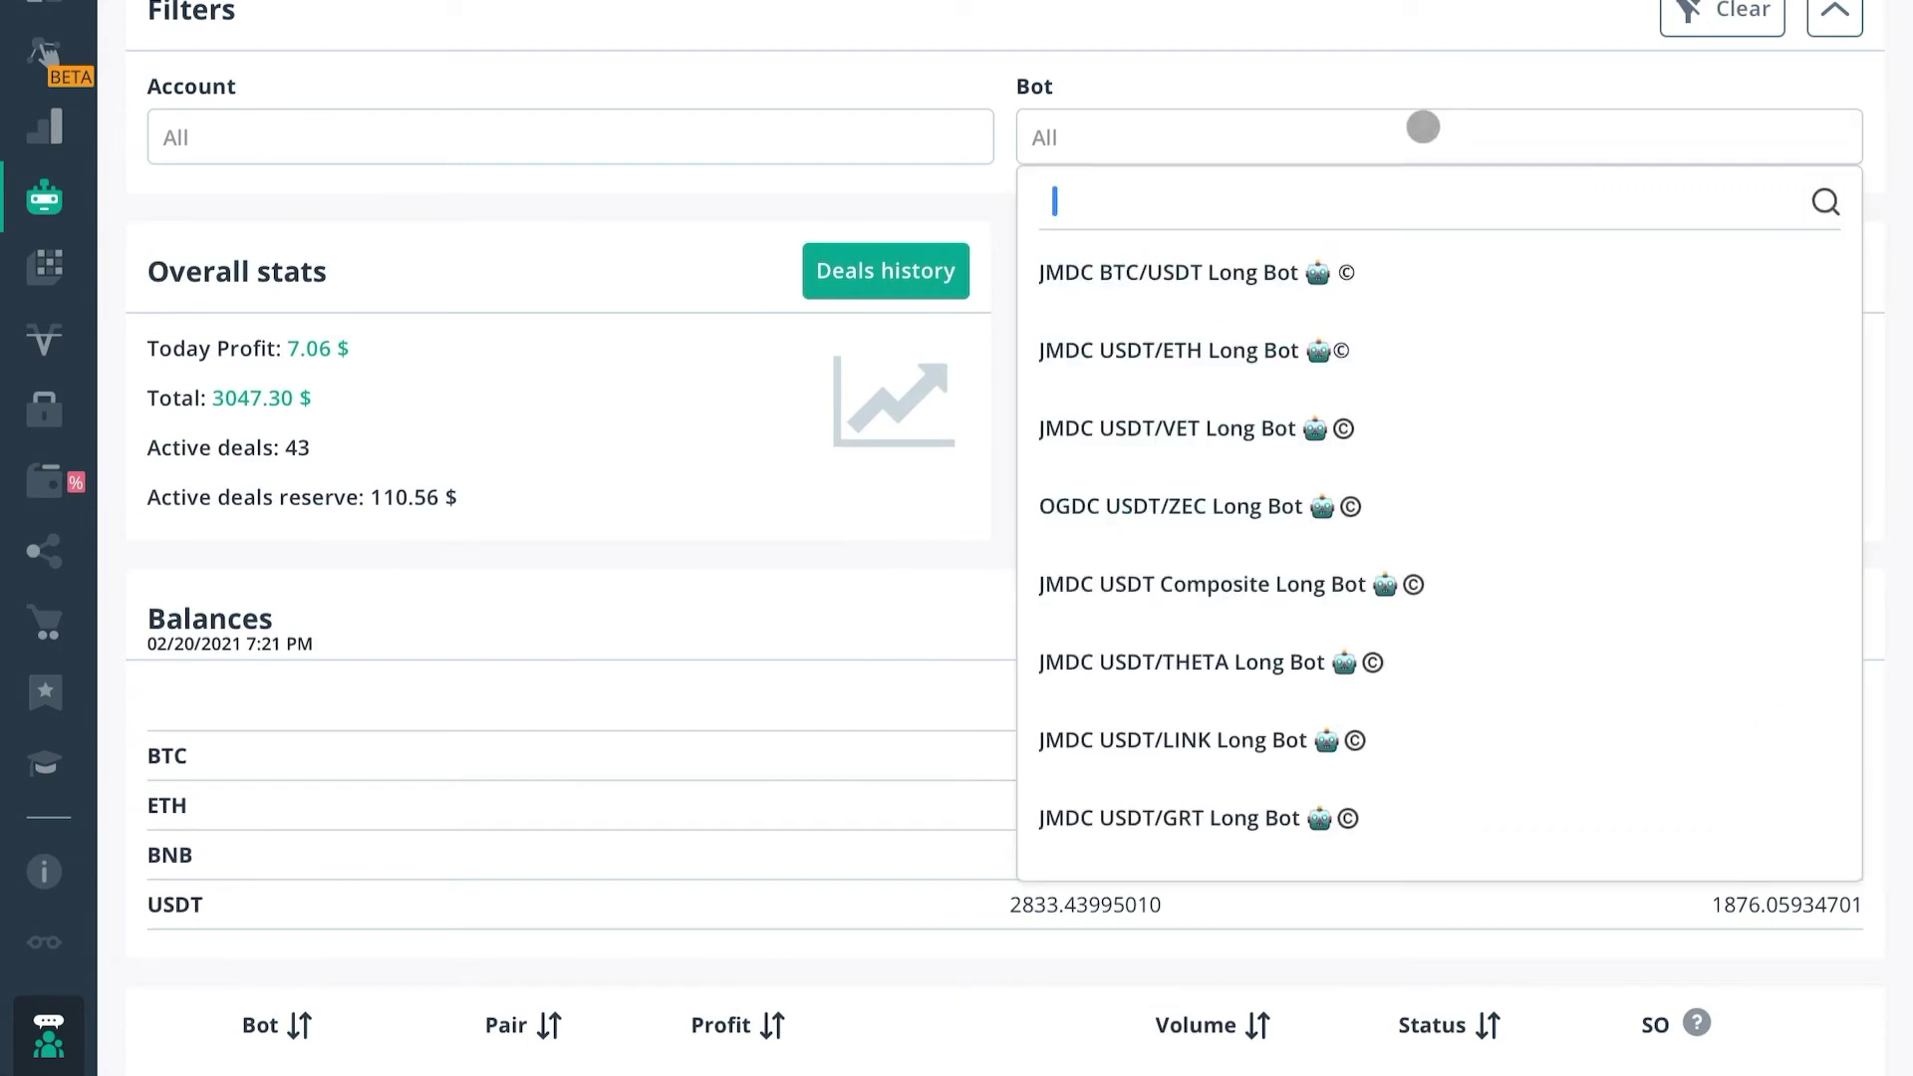
pyautogui.write('compo')
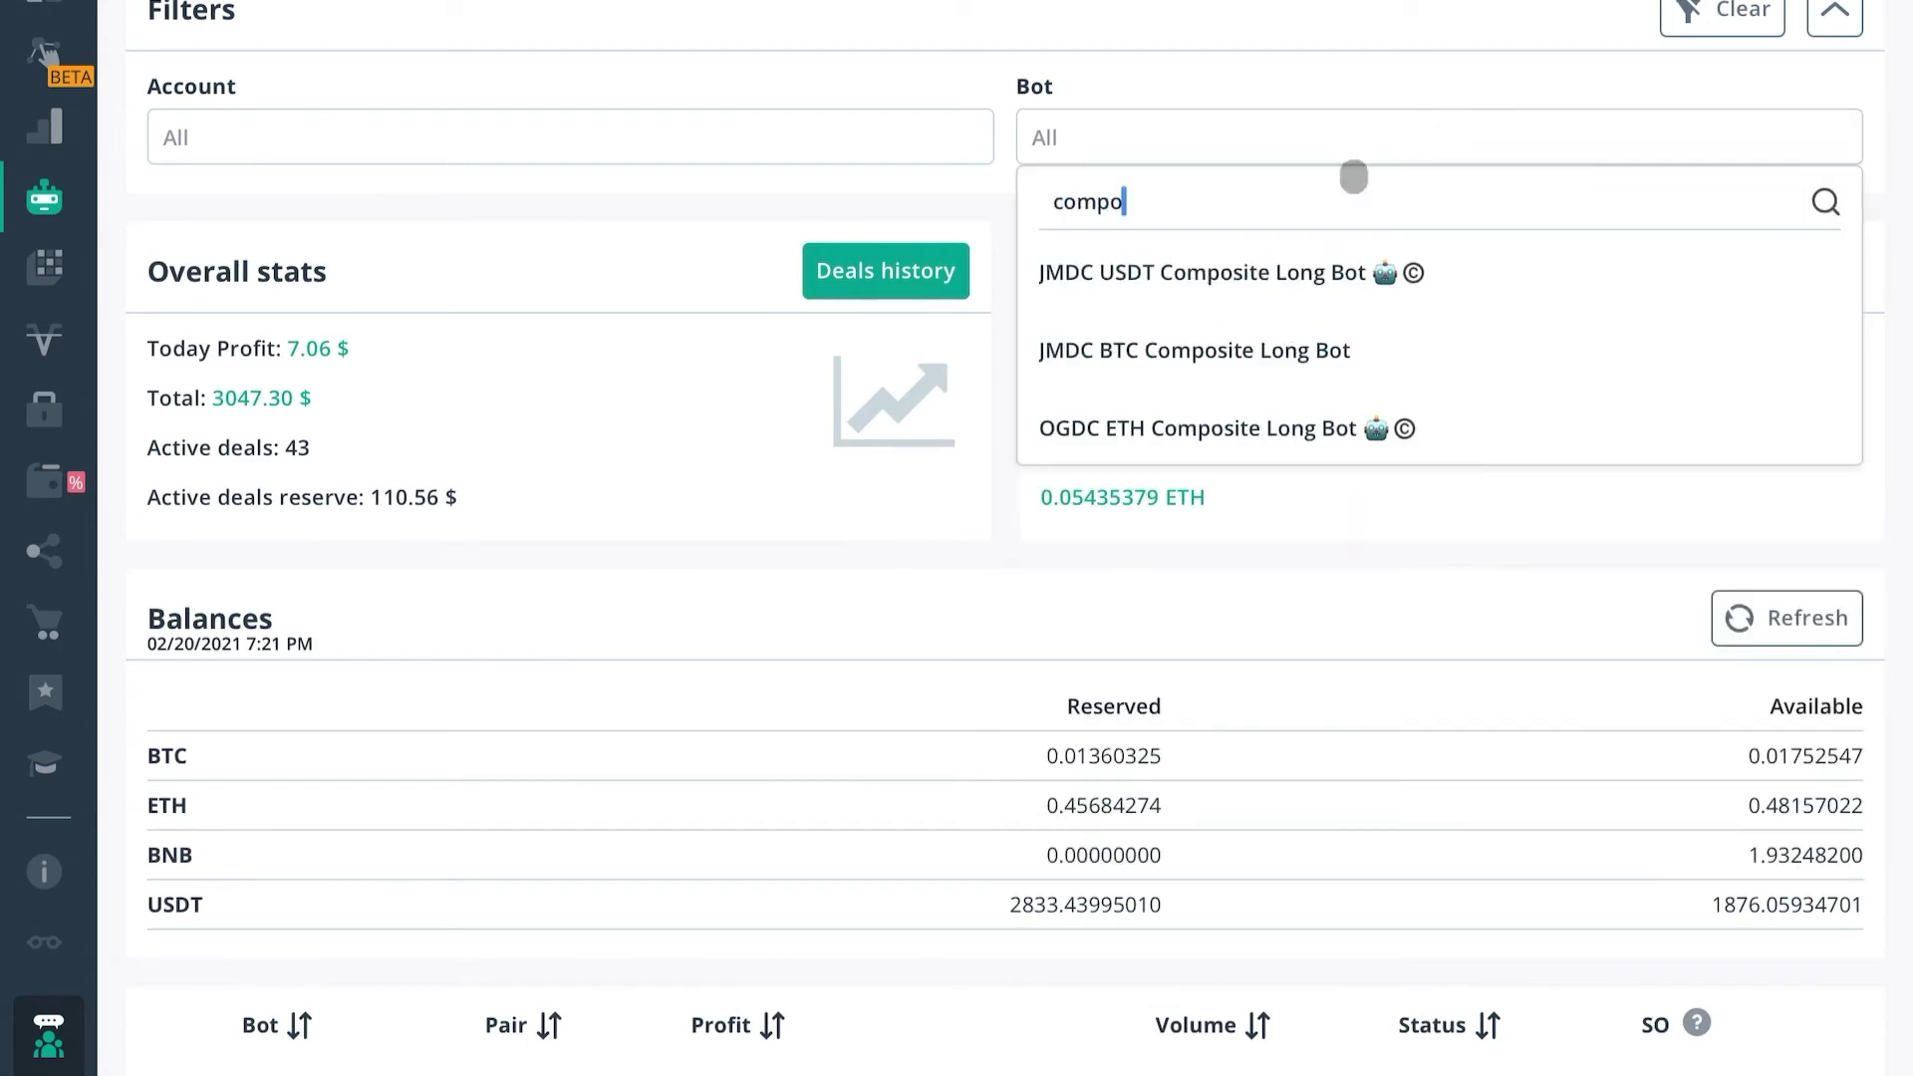
pyautogui.click(1221, 349)
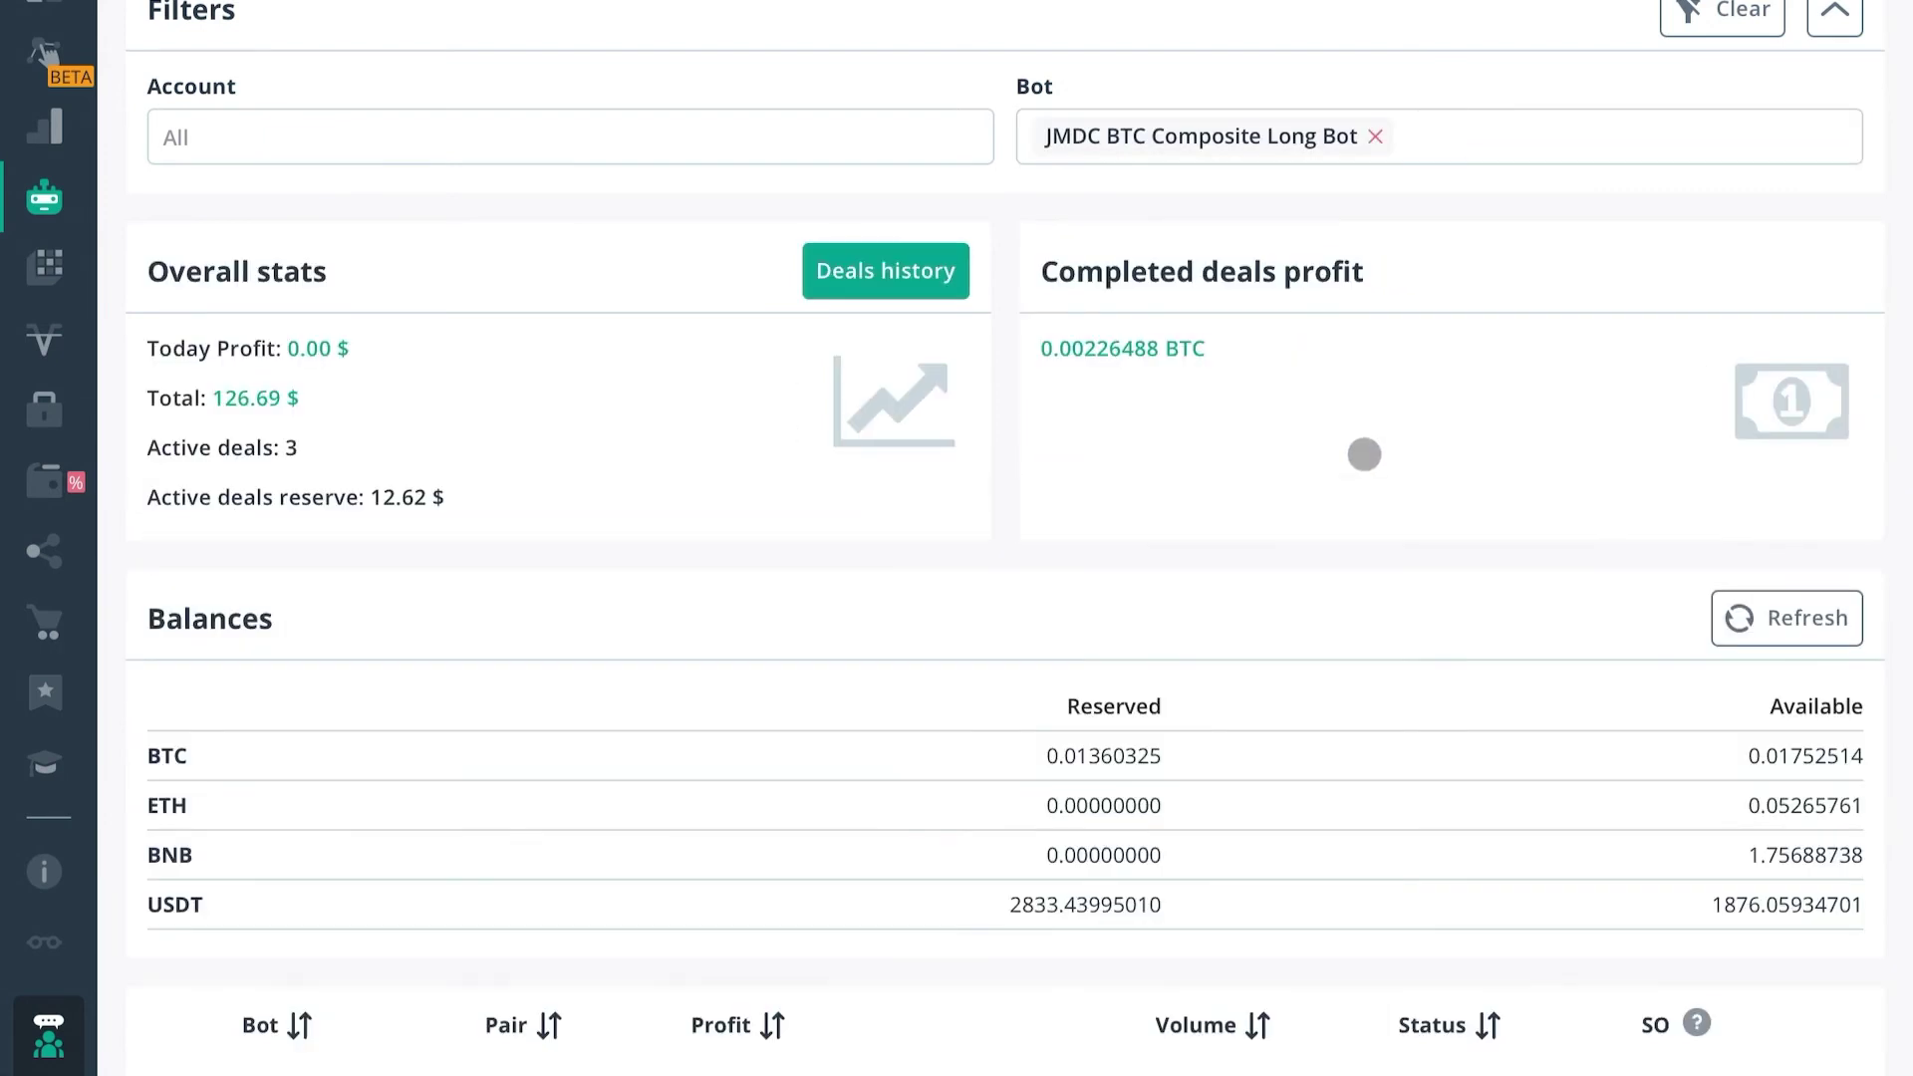
pyautogui.scroll(2, 1155, 510)
pyautogui.scroll(-1, 1155, 510)
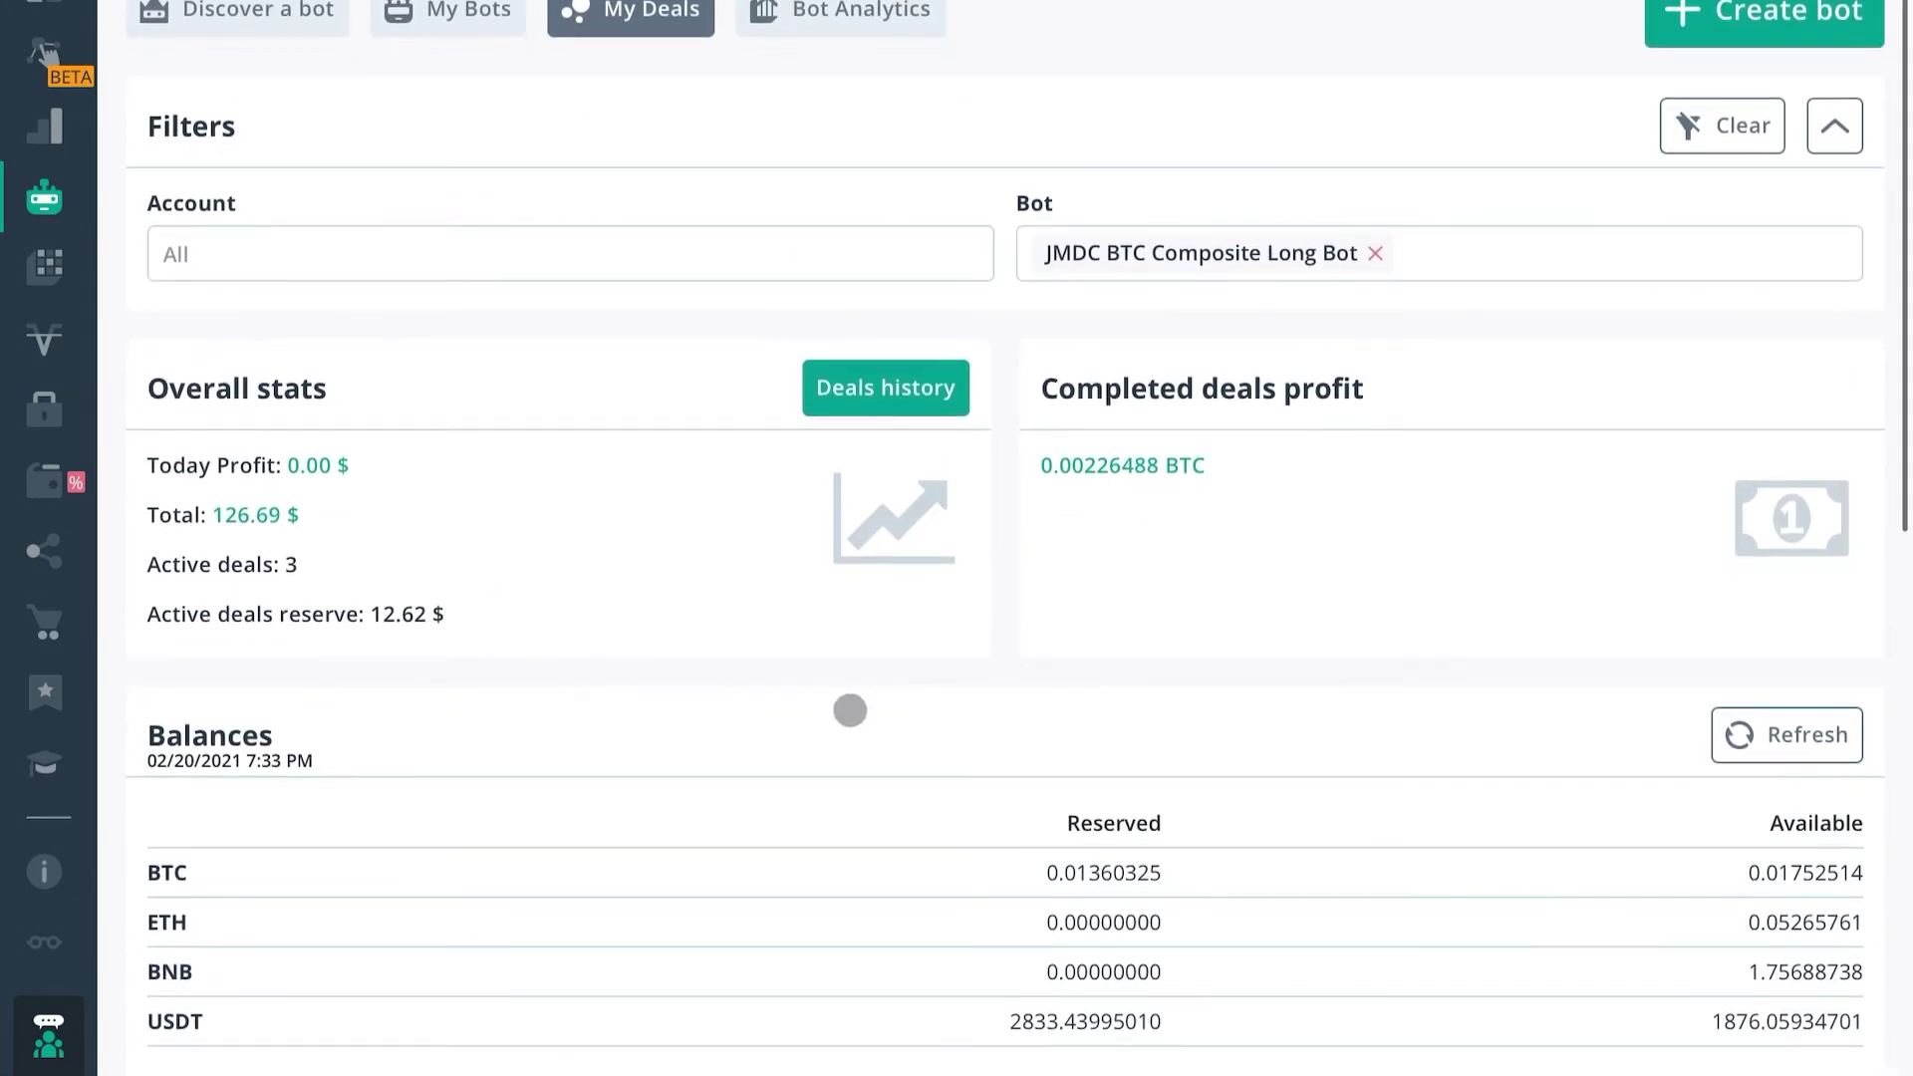
pyautogui.scroll(-2, 852, 710)
pyautogui.scroll(-1, 852, 709)
pyautogui.scroll(-2, 852, 709)
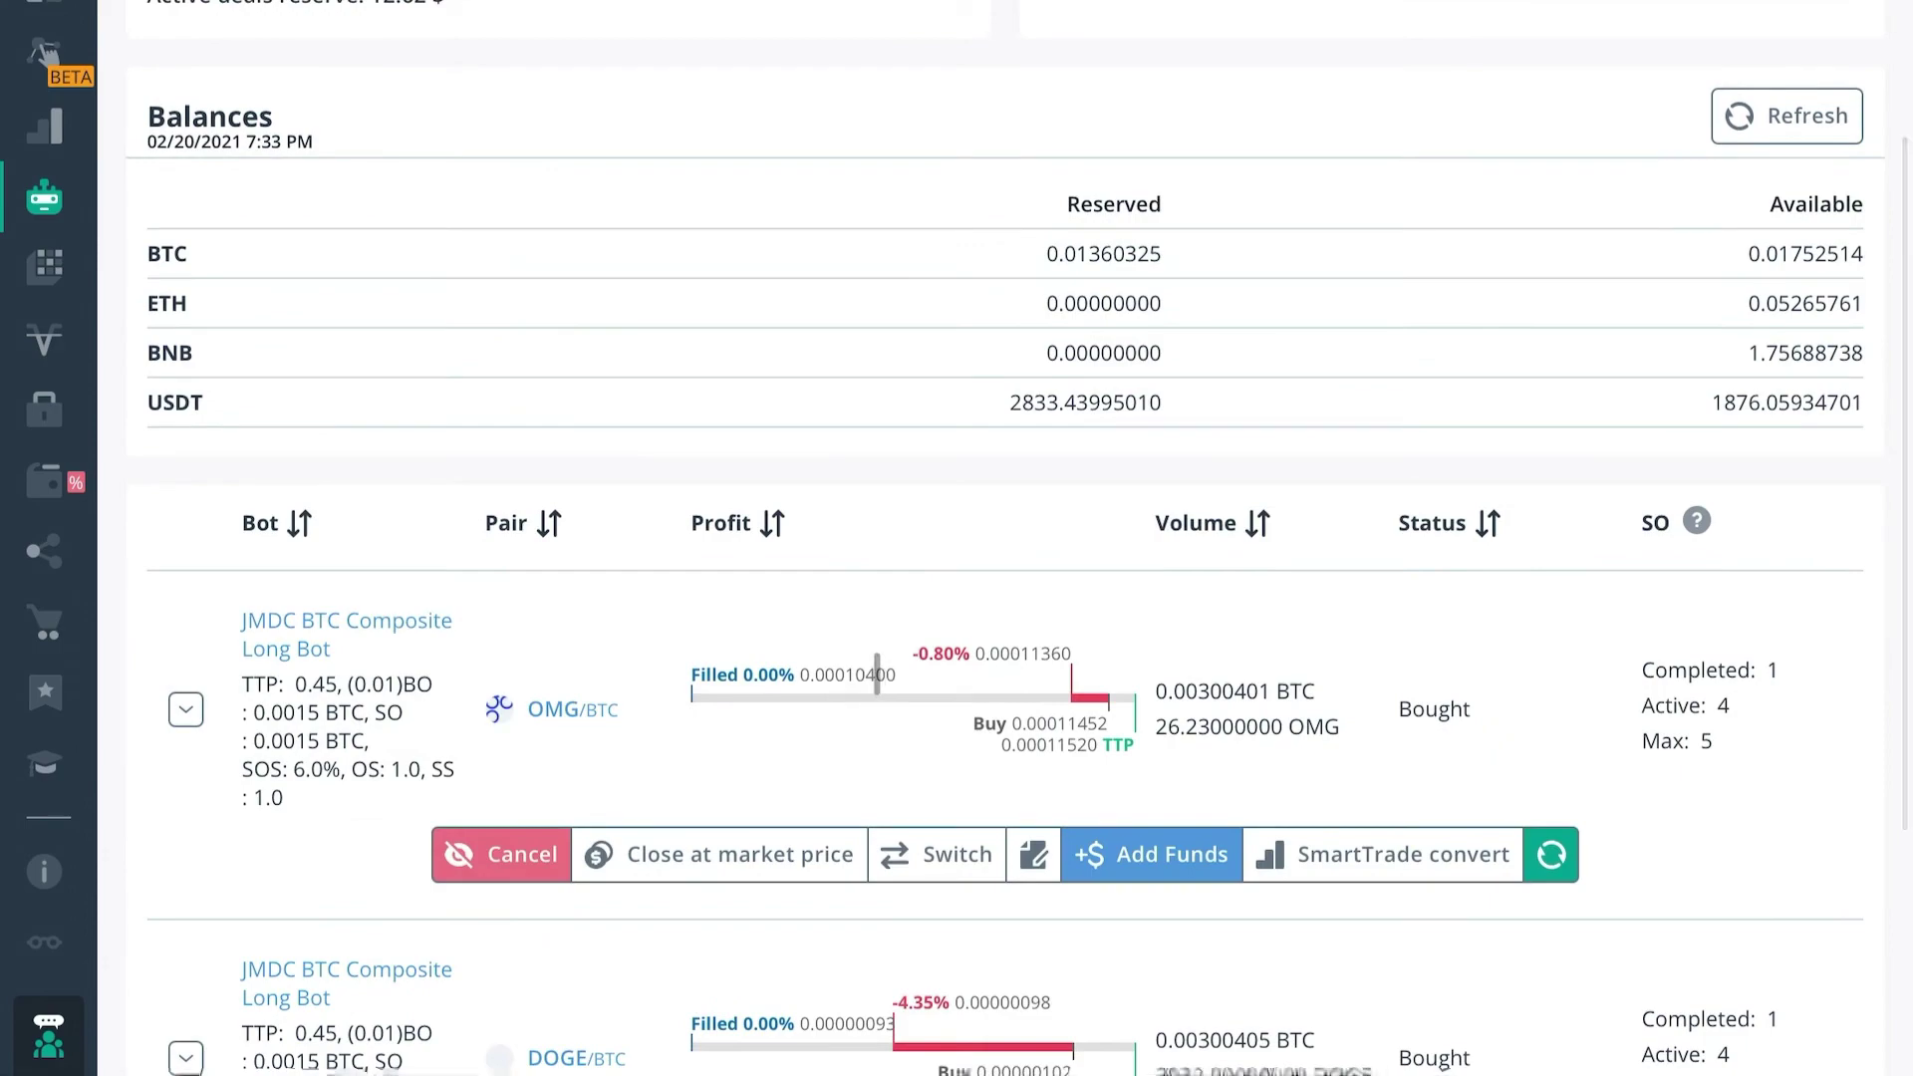
pyautogui.scroll(-2, 846, 681)
pyautogui.scroll(-2, 991, 675)
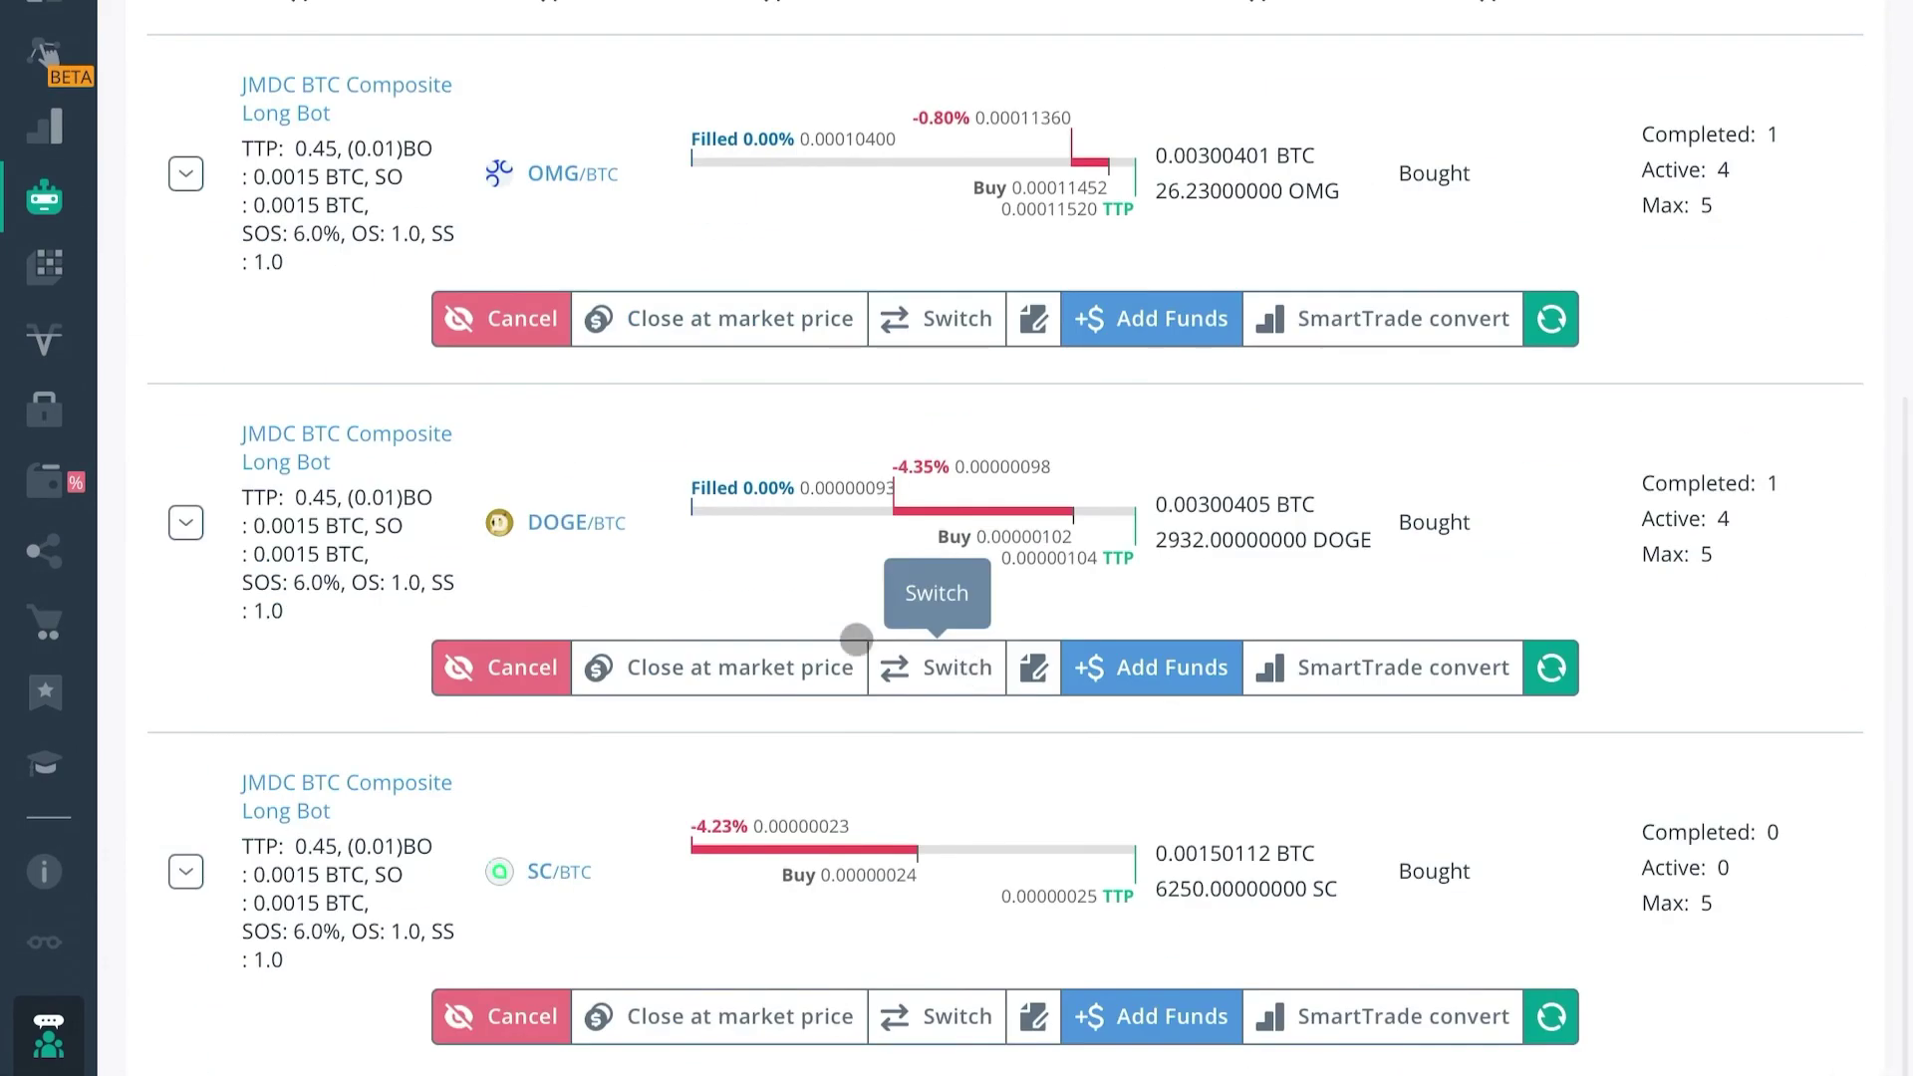
pyautogui.scroll(5, 854, 641)
pyautogui.scroll(-1, 757, 531)
pyautogui.scroll(-3, 758, 531)
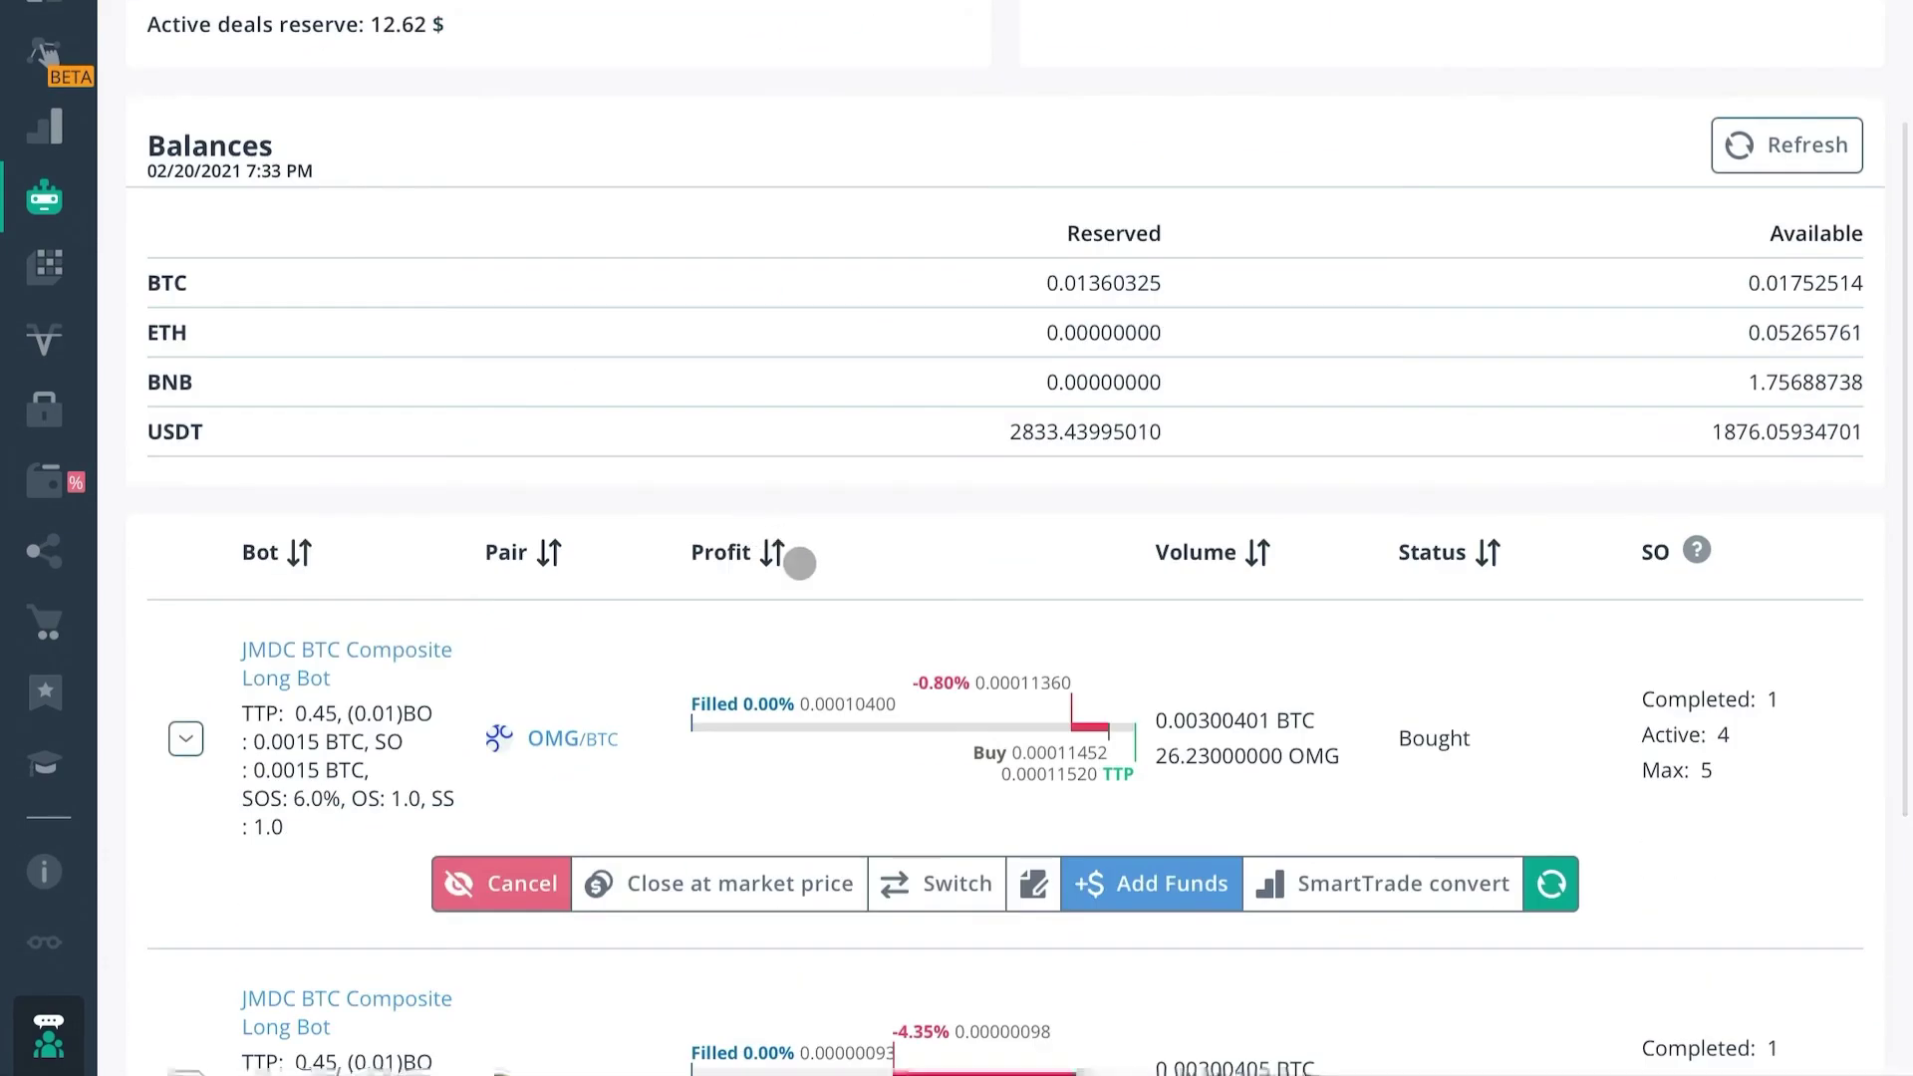
pyautogui.scroll(-3, 798, 559)
pyautogui.scroll(-3, 849, 633)
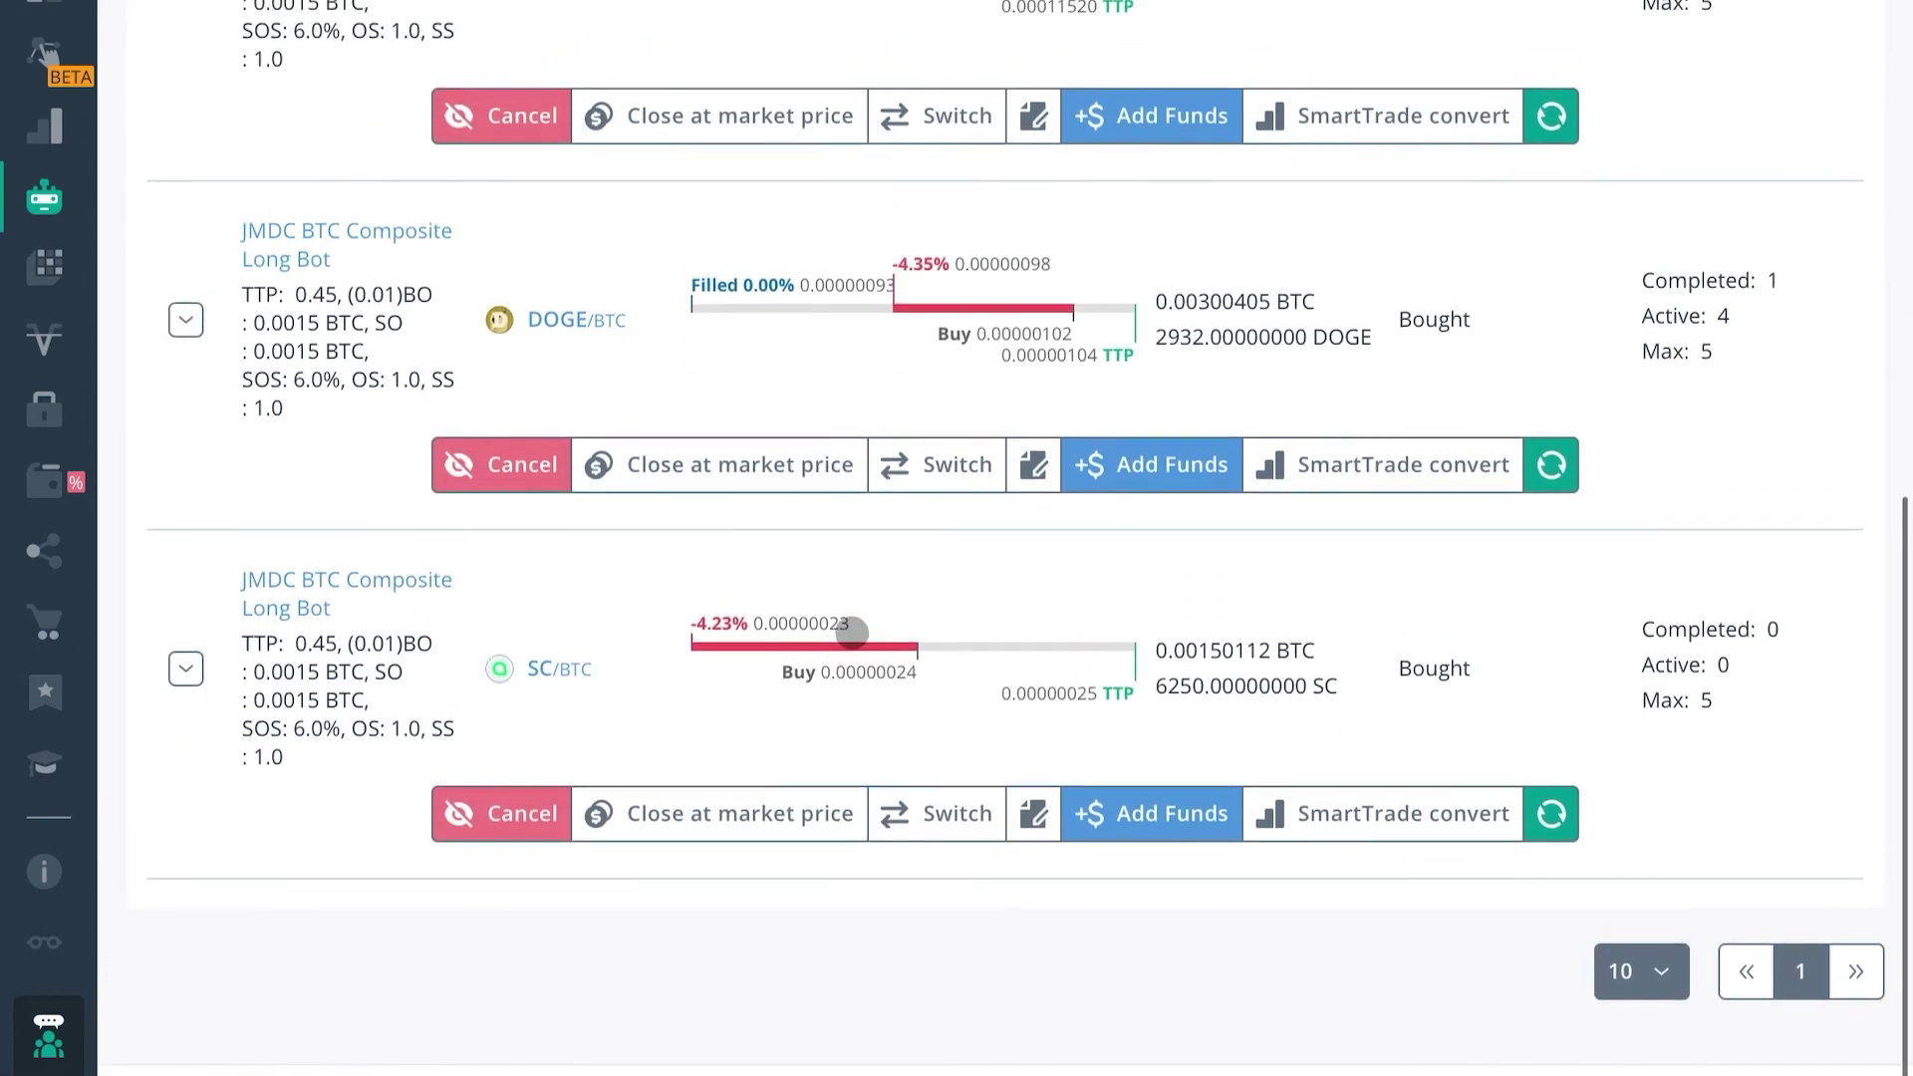
pyautogui.scroll(2, 893, 636)
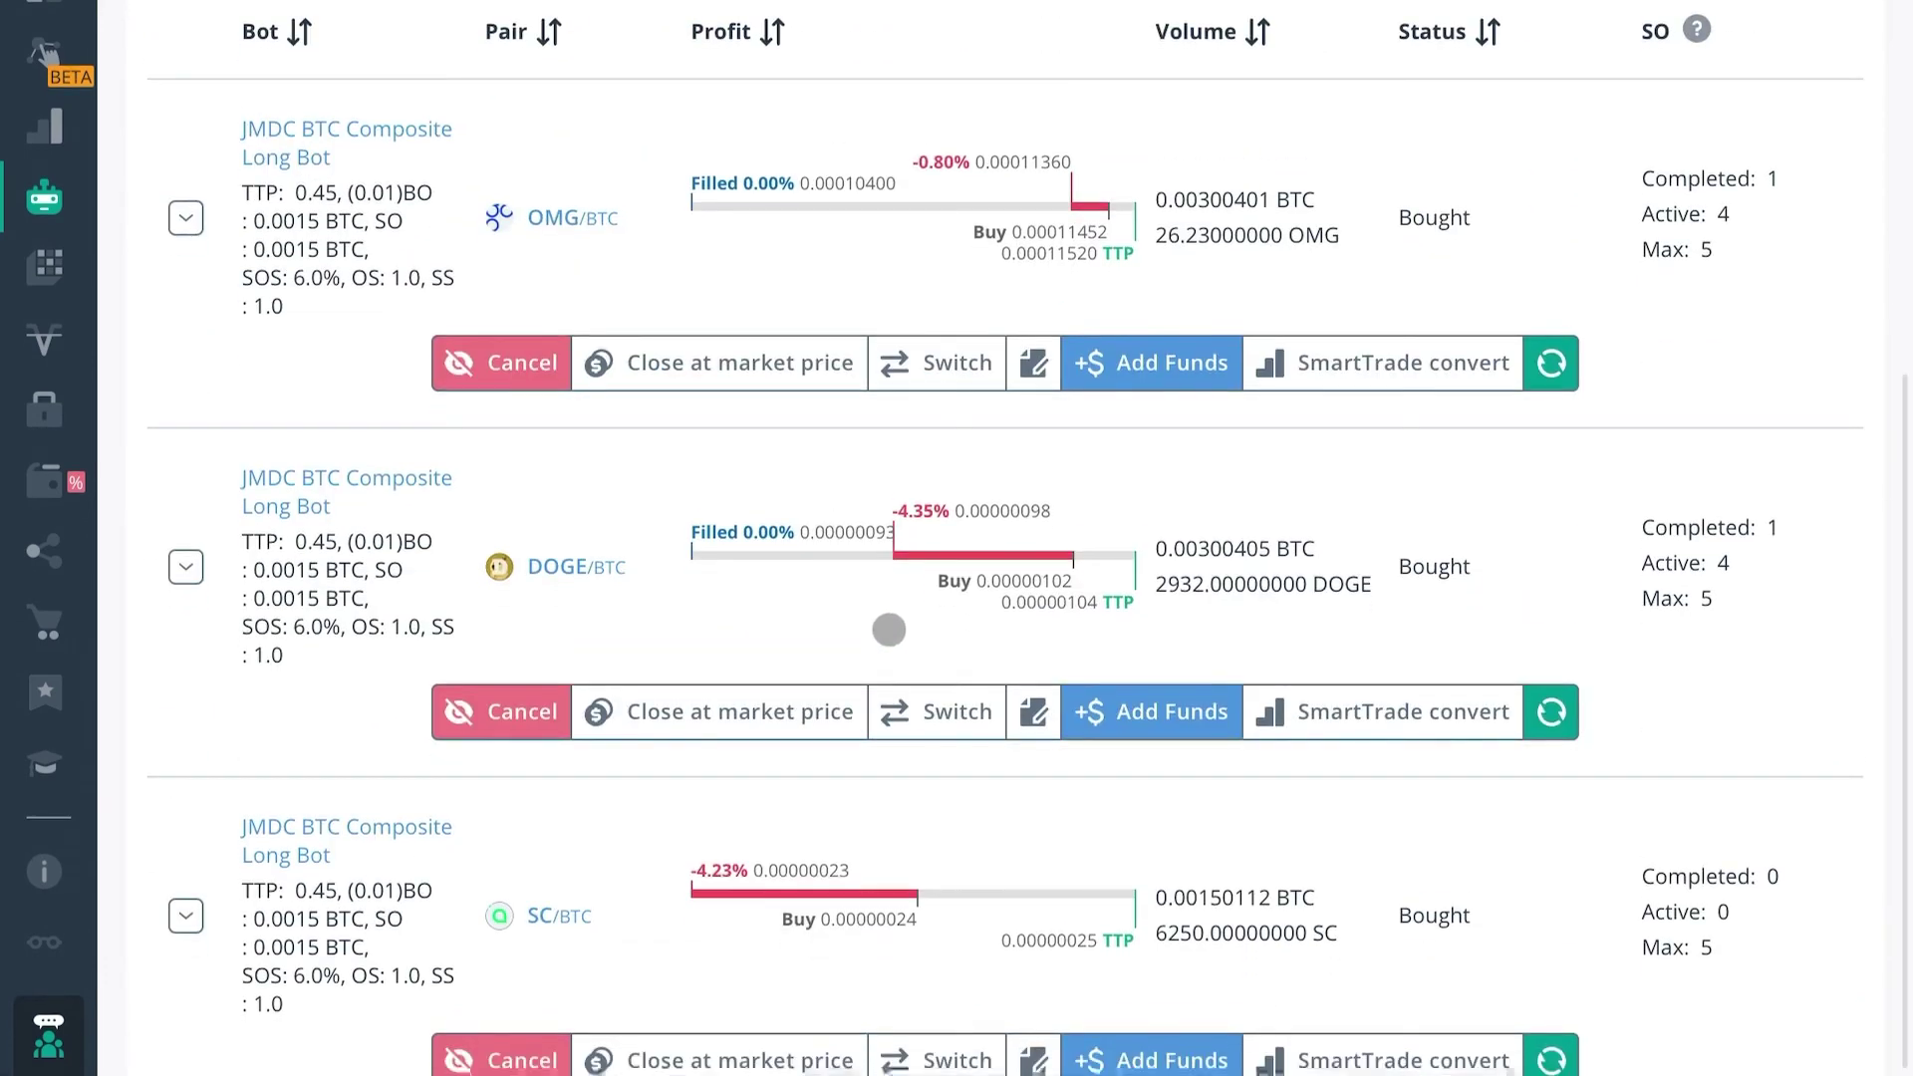
pyautogui.scroll(1, 932, 598)
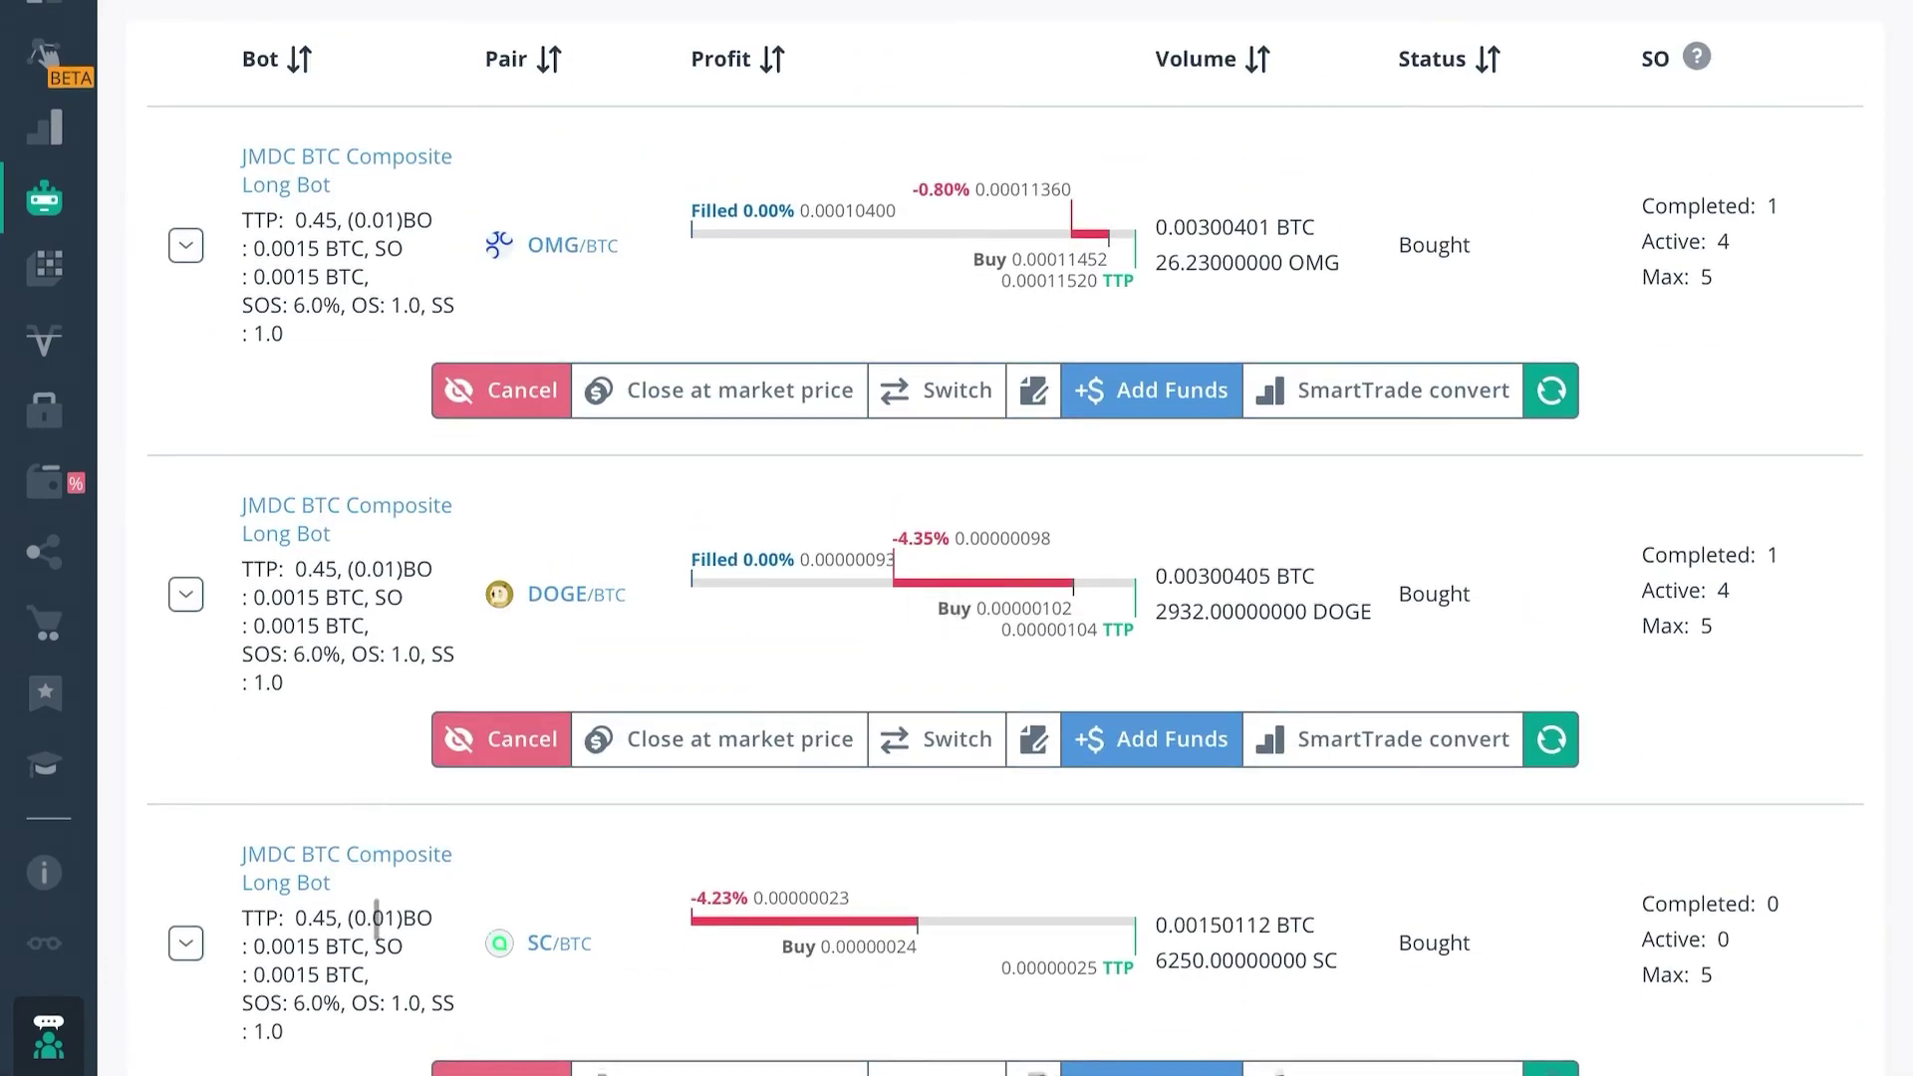
pyautogui.scroll(-3, 1151, 359)
pyautogui.scroll(5, 1434, 384)
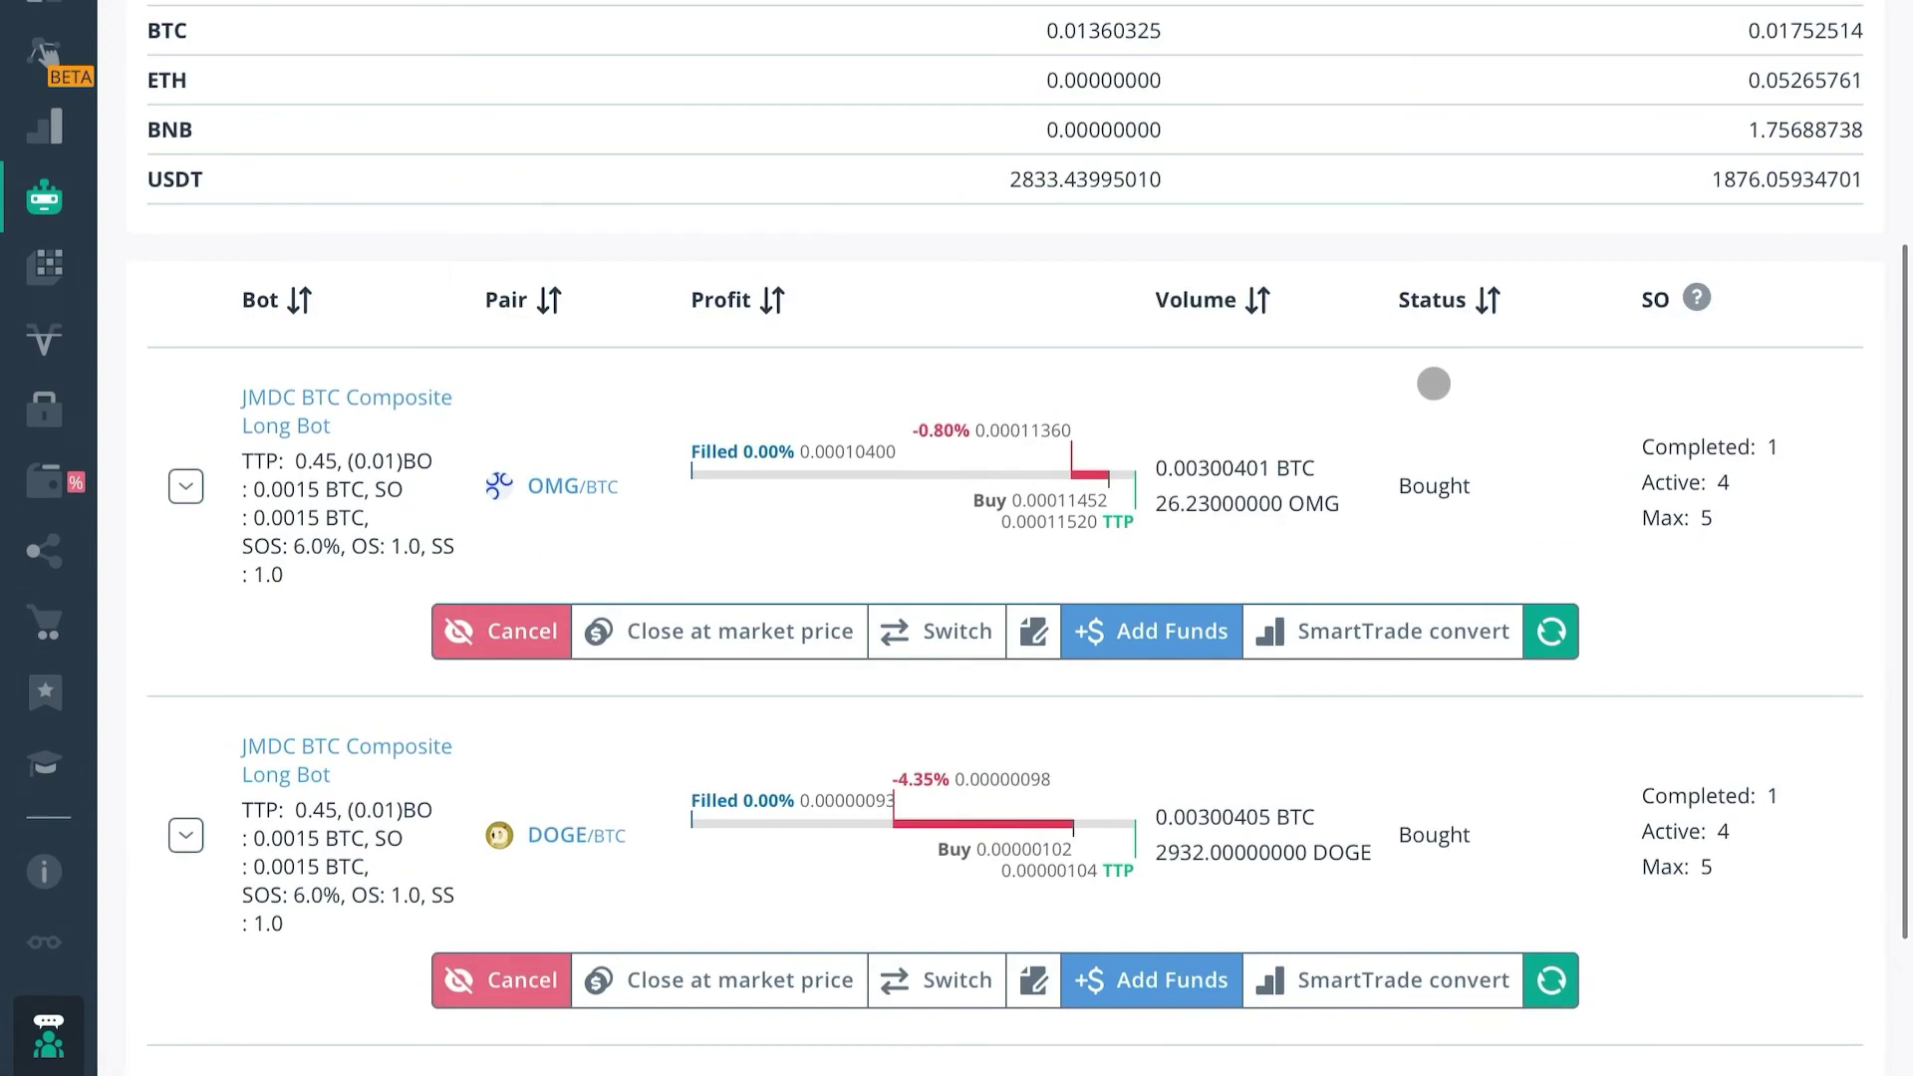
pyautogui.scroll(4, 1434, 385)
pyautogui.scroll(3, 1430, 385)
pyautogui.scroll(2, 1430, 384)
pyautogui.scroll(-1, 1388, 389)
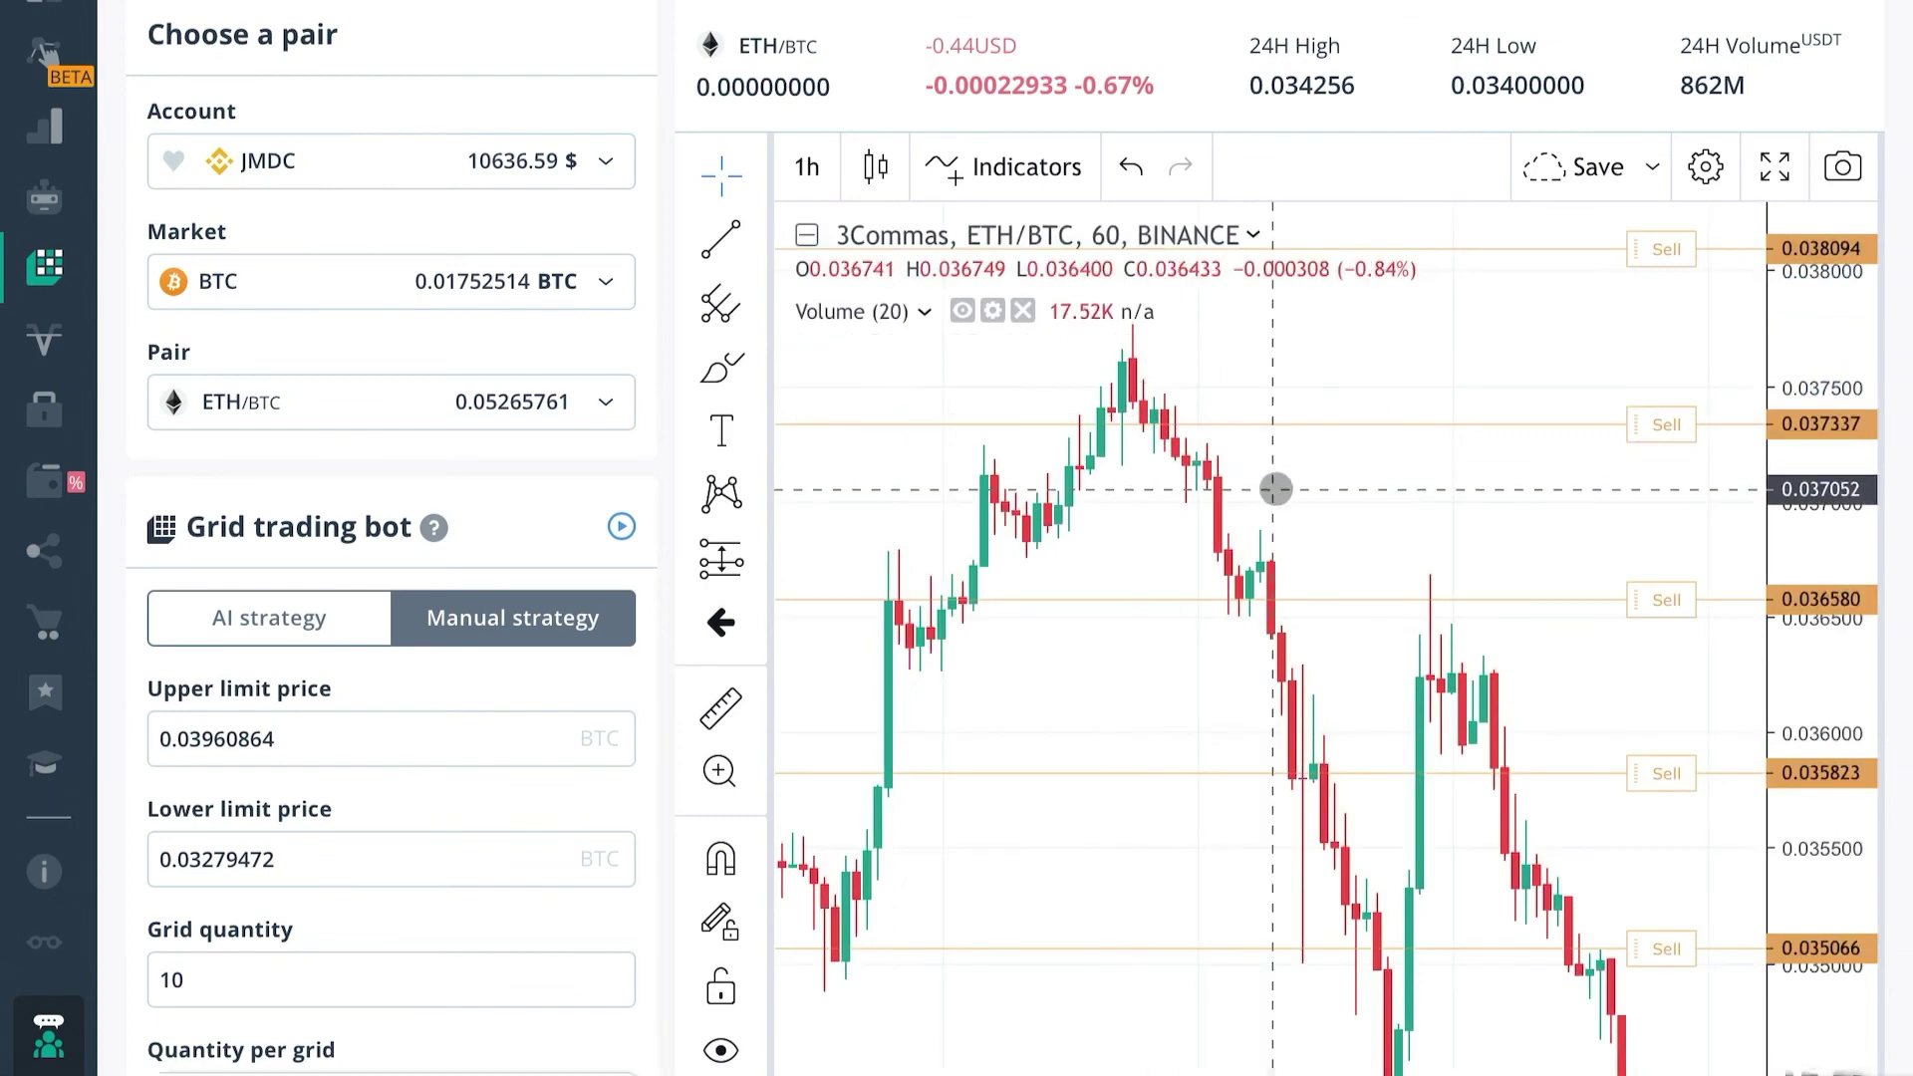
pyautogui.scroll(-1, 972, 560)
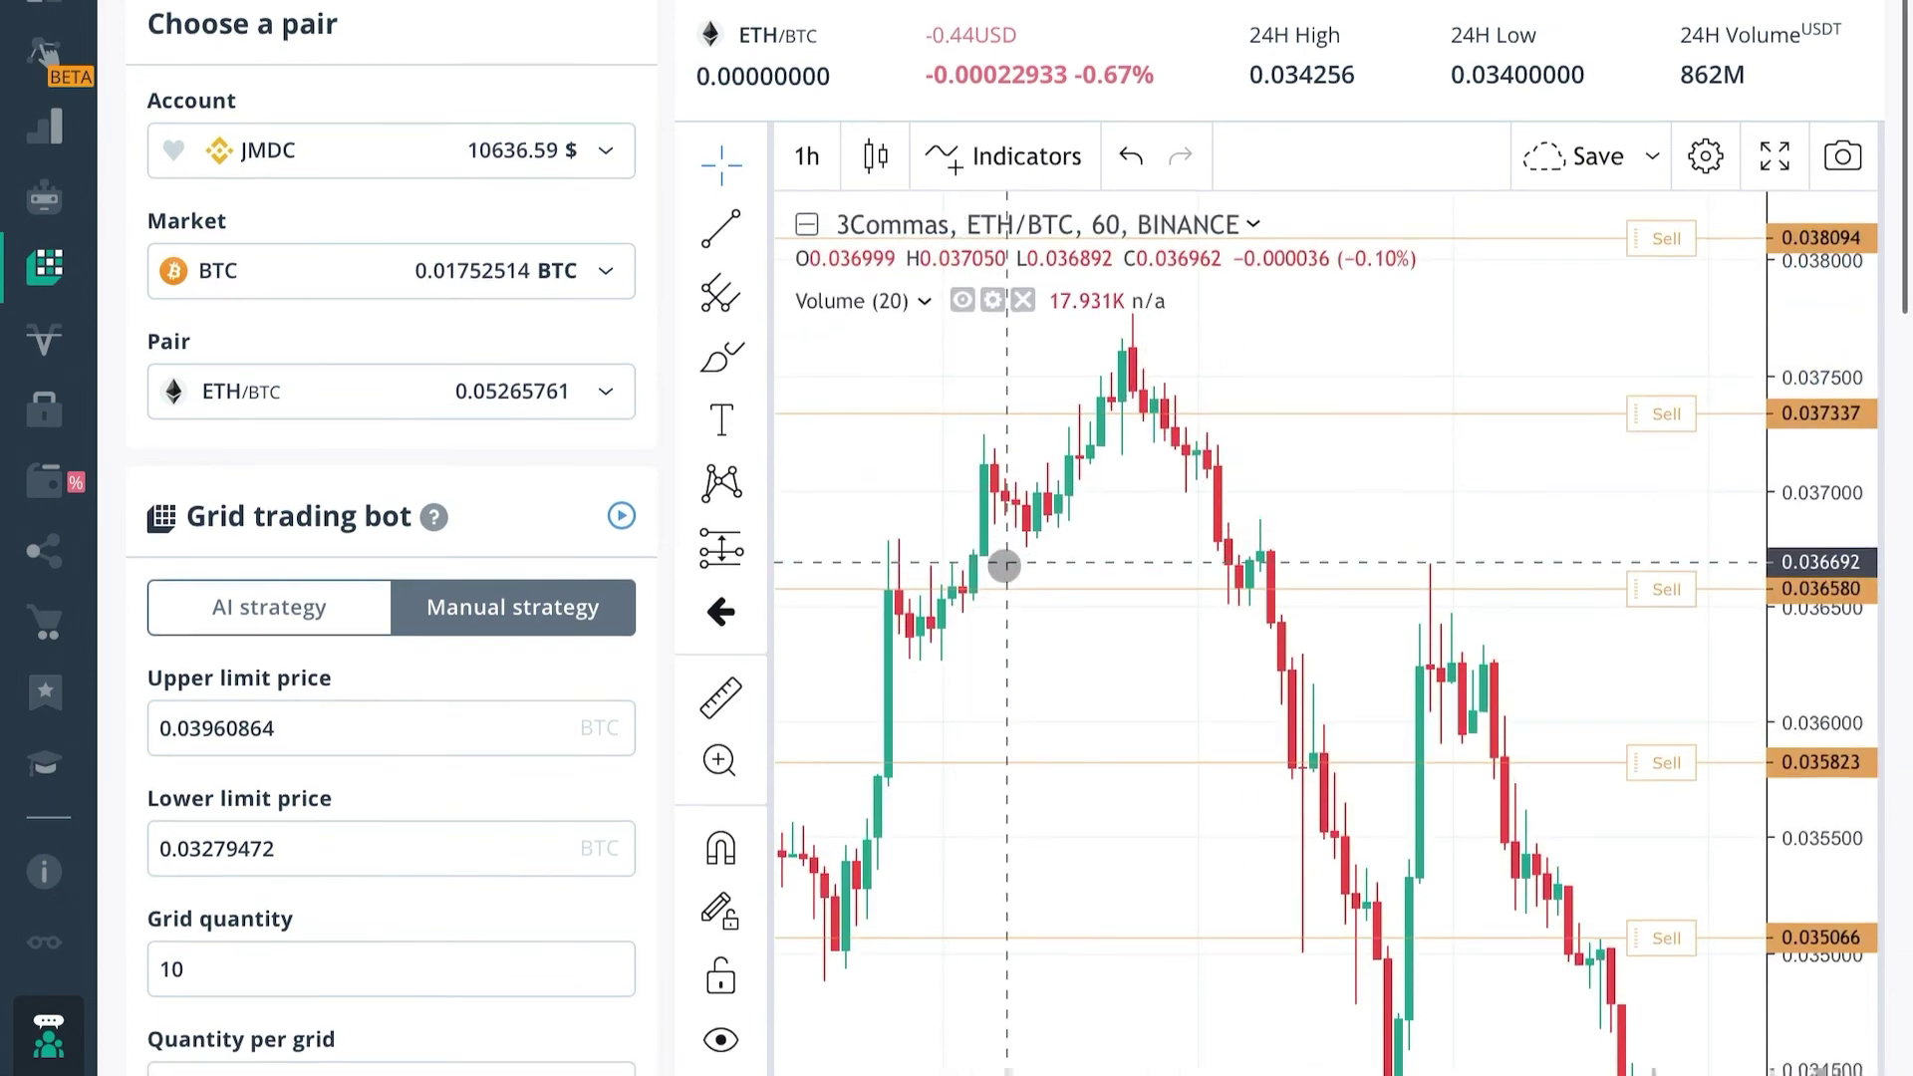
pyautogui.scroll(-1, 1038, 563)
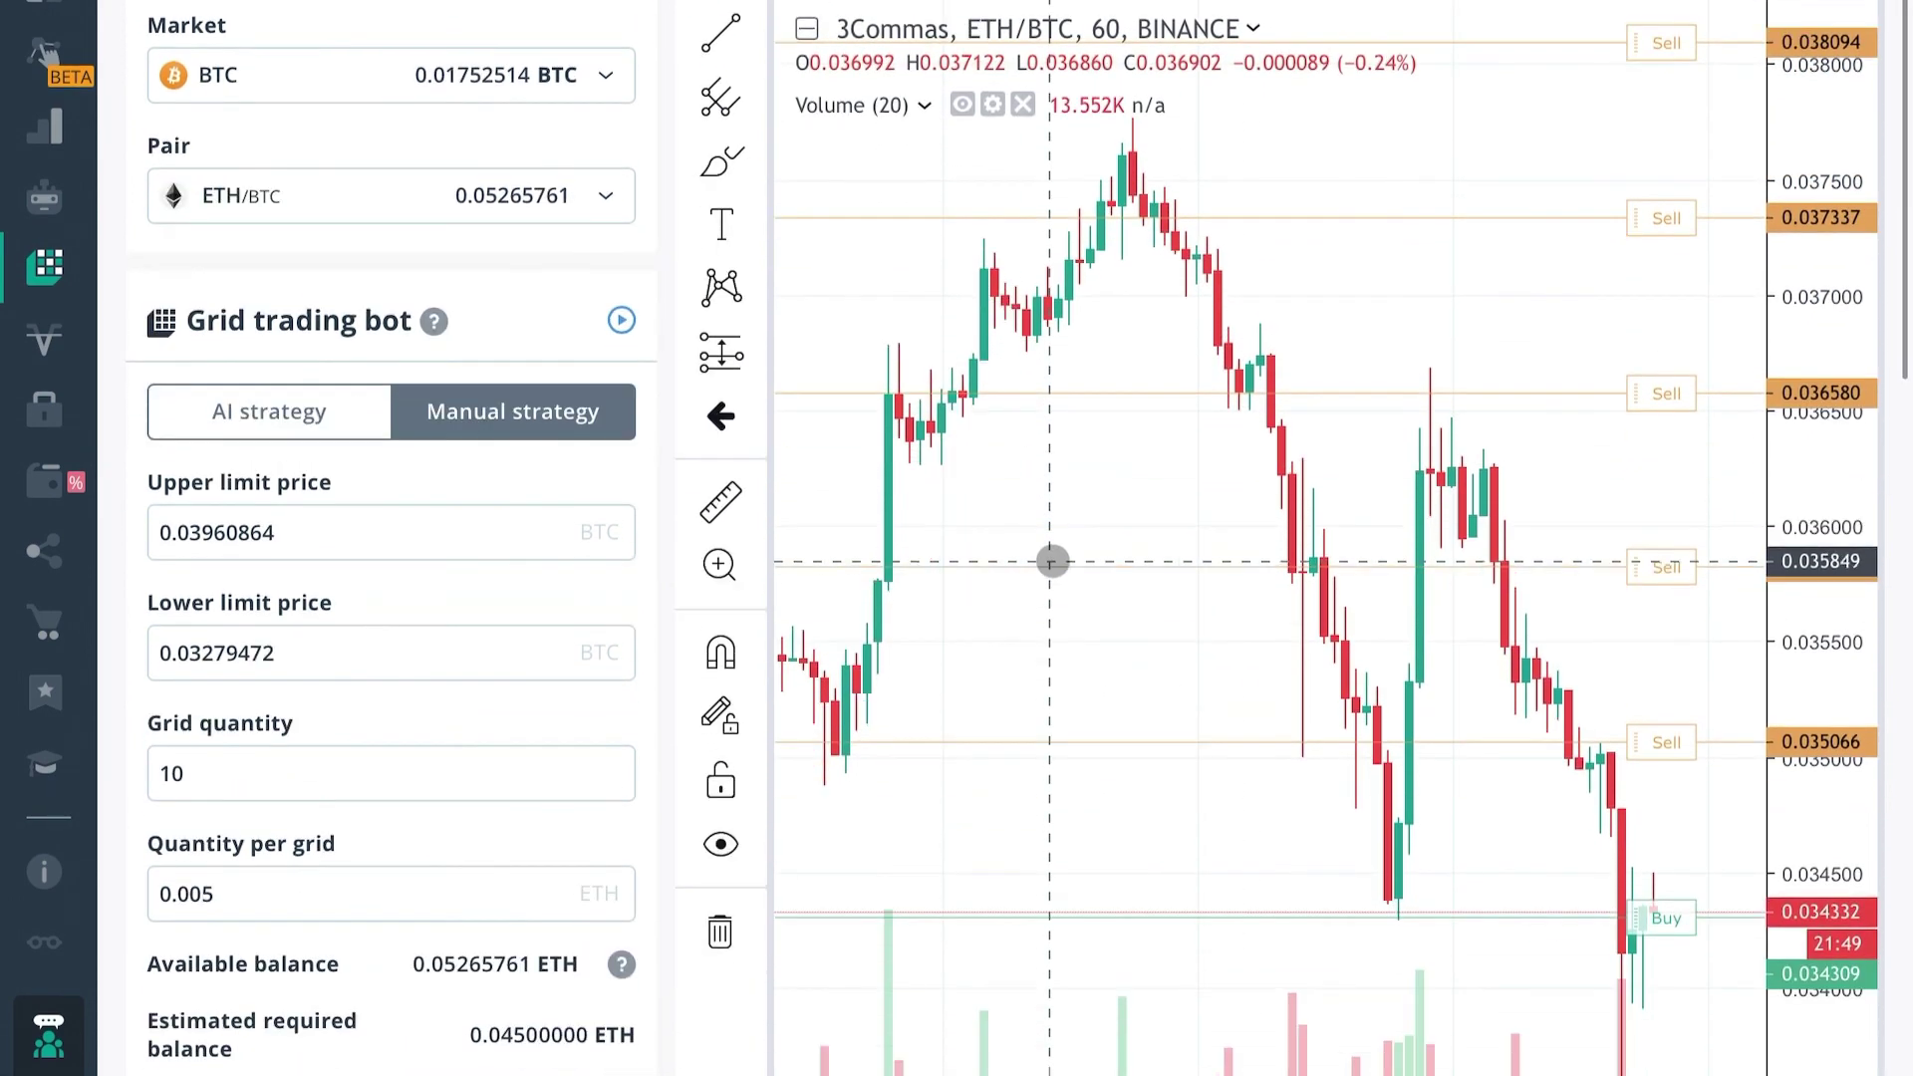
pyautogui.scroll(2, 1051, 458)
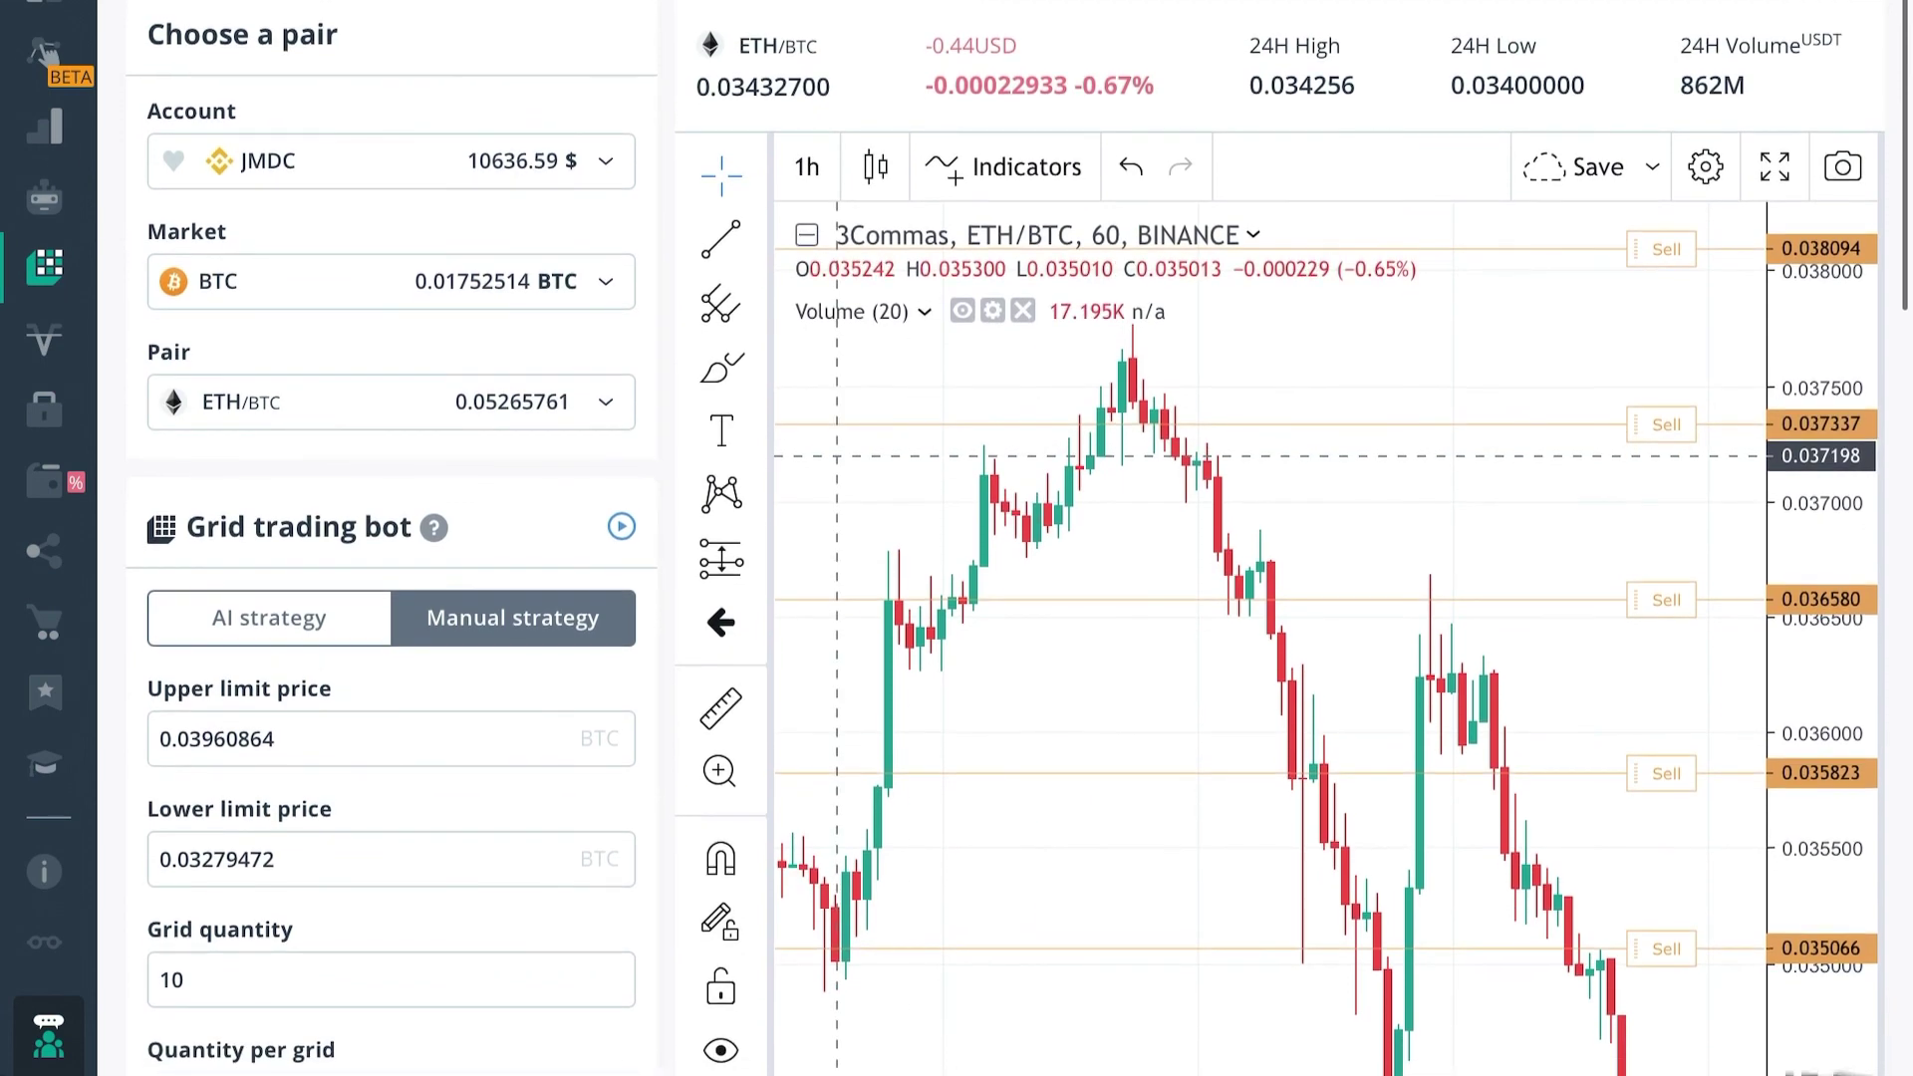